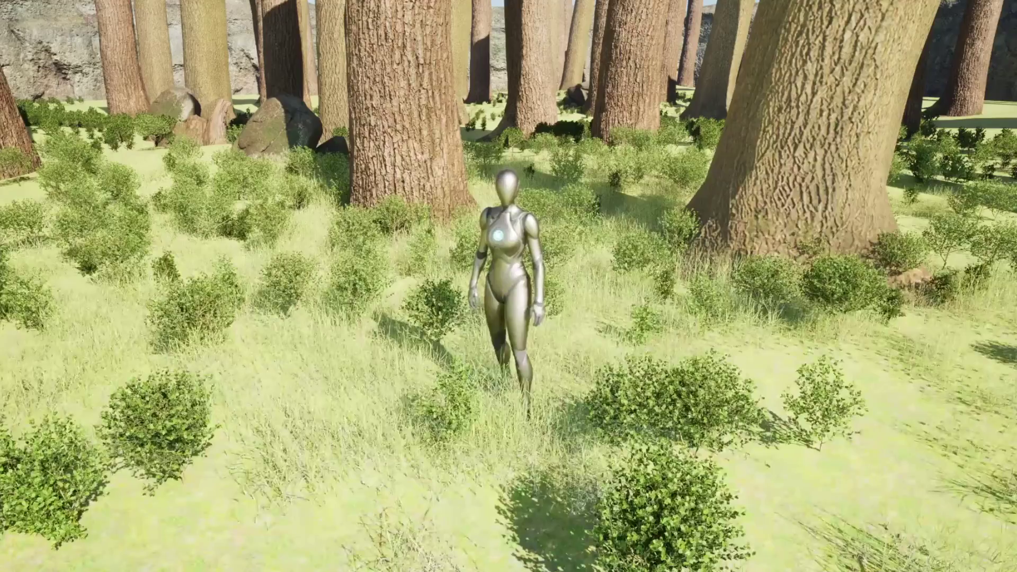
{"action": "key", "text": "d"}
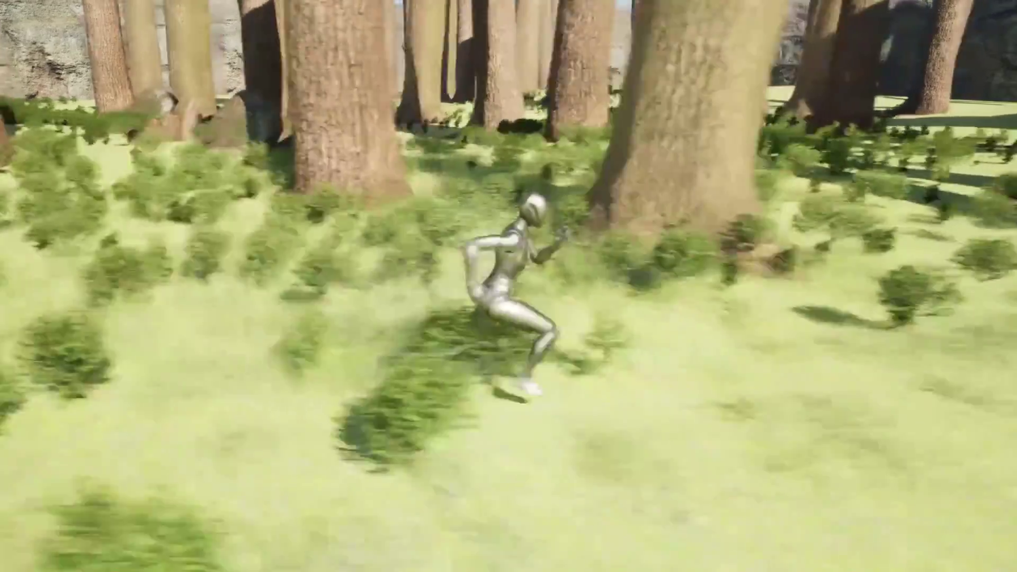
{"action": "key", "text": "w"}
{"action": "key", "text": "d"}
{"action": "key", "text": "w"}
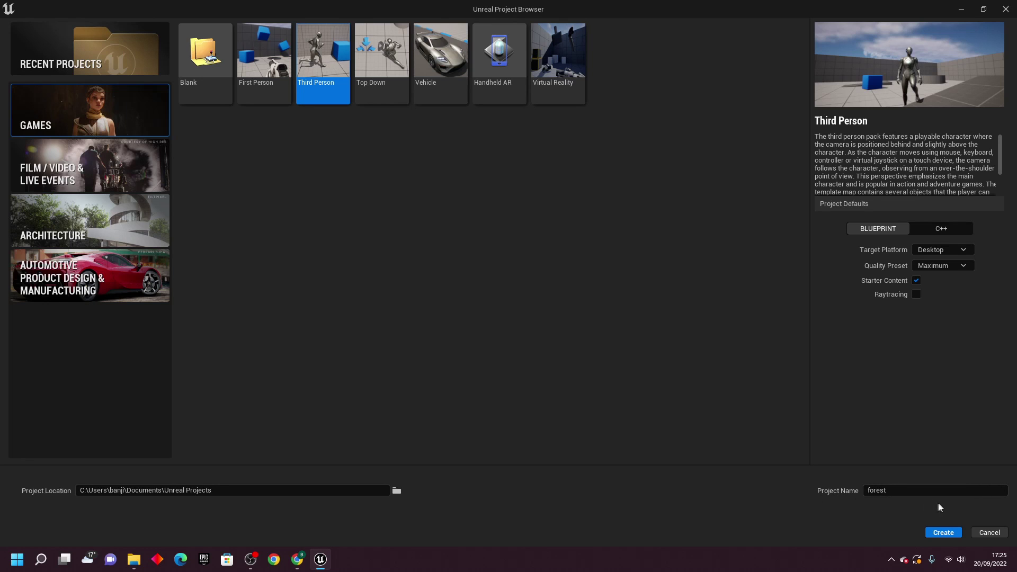
Step: Create the Third Person game project named forest
{"action": "left_click", "coordinate": [940, 532]}
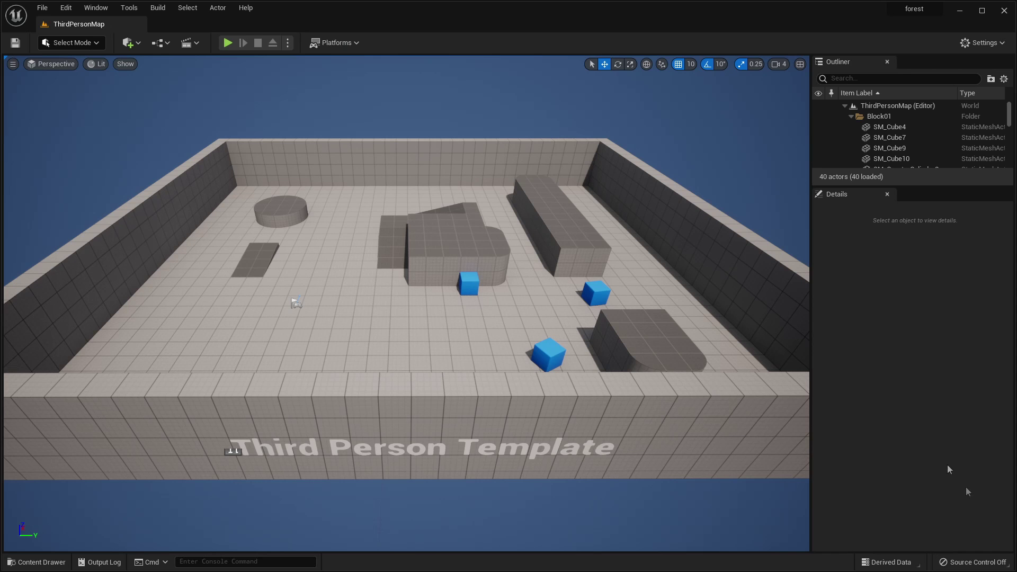
{"action": "right_click_drag", "start_coordinate": [404, 300], "coordinate": [392, 276]}
{"action": "scroll", "coordinate": [403, 300], "scroll_direction": "down", "scroll_amount": 4}
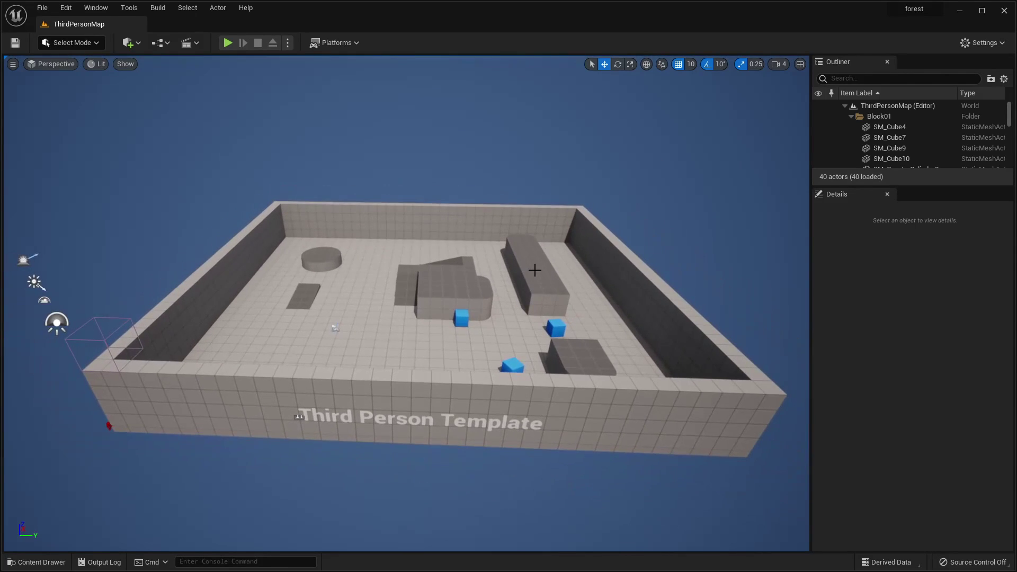
Step: Create a new level from the Basic template
{"action": "left_click", "coordinate": [42, 8]}
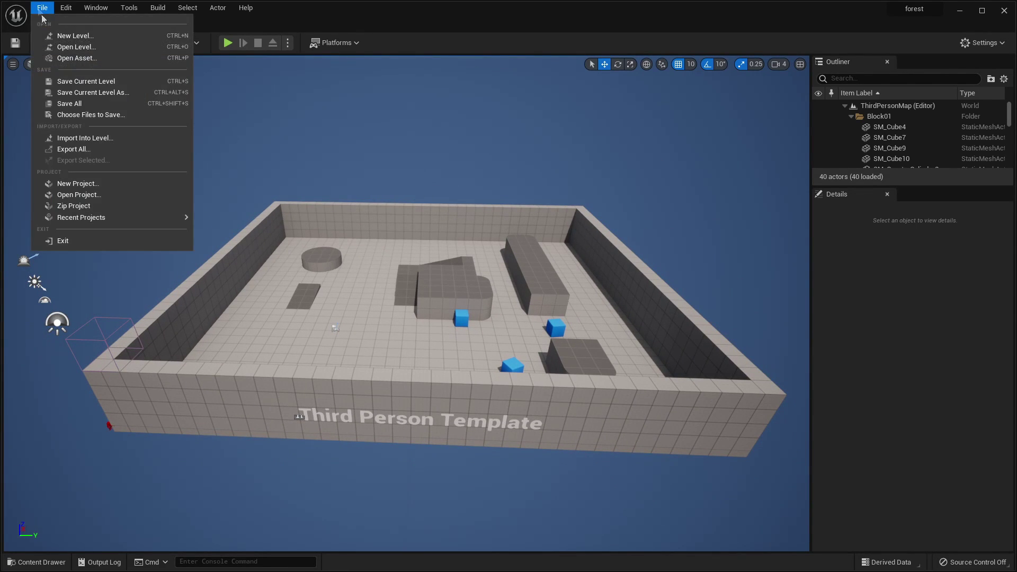
{"action": "left_click", "coordinate": [62, 35]}
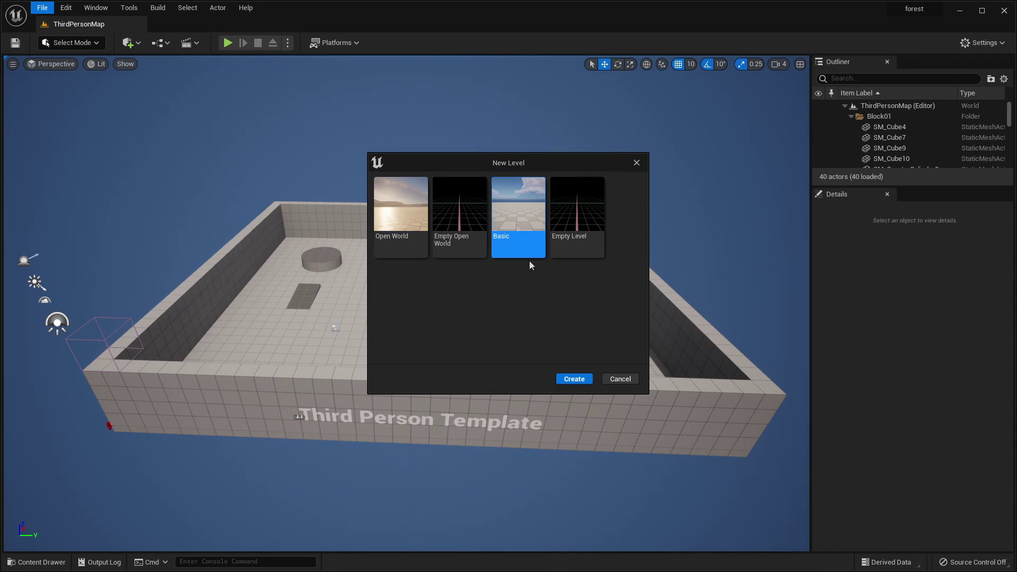
{"action": "left_click", "coordinate": [574, 379]}
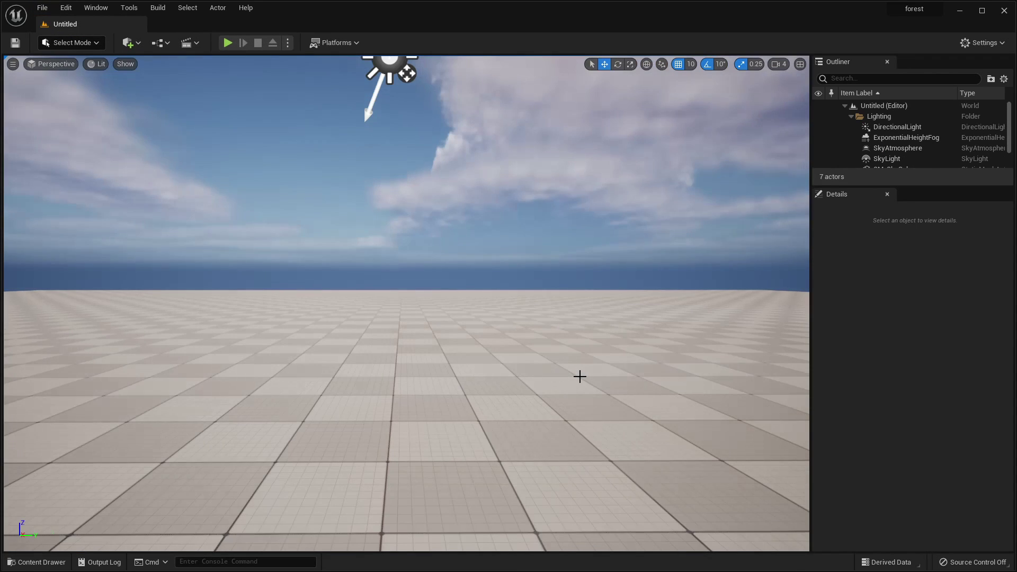
Step: Save the level as forest inside a new Content folder named forestlevel
{"action": "left_click", "coordinate": [15, 43]}
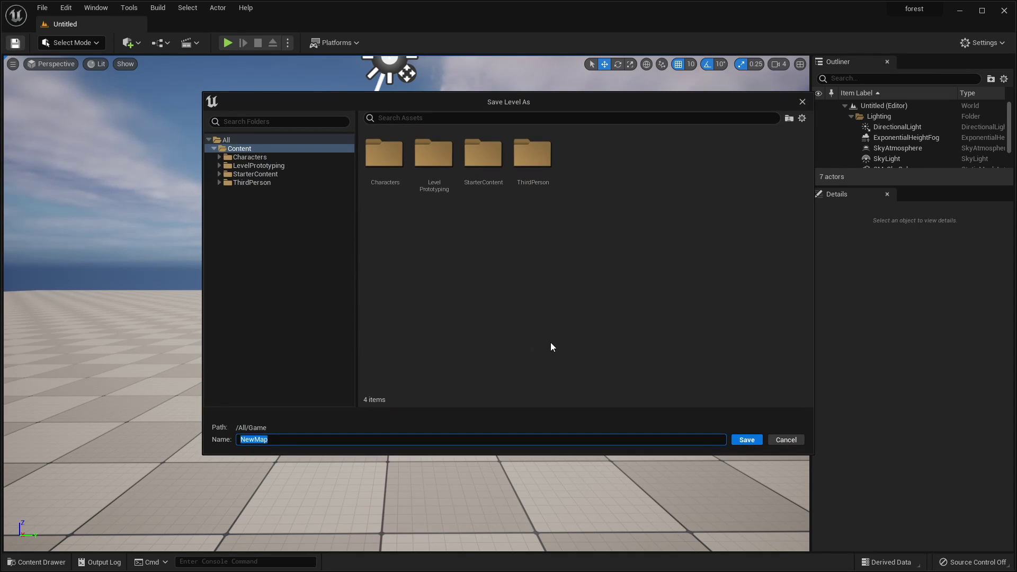
{"action": "right_click", "coordinate": [554, 259]}
{"action": "left_click", "coordinate": [598, 278]}
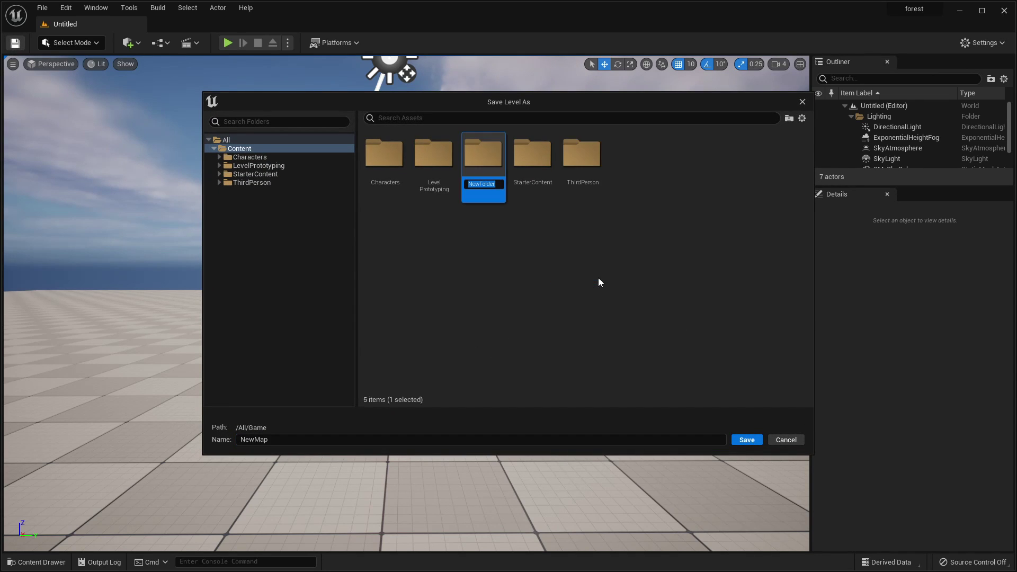
{"action": "type", "text": "forestlevel"}
{"action": "key", "text": "Return"}
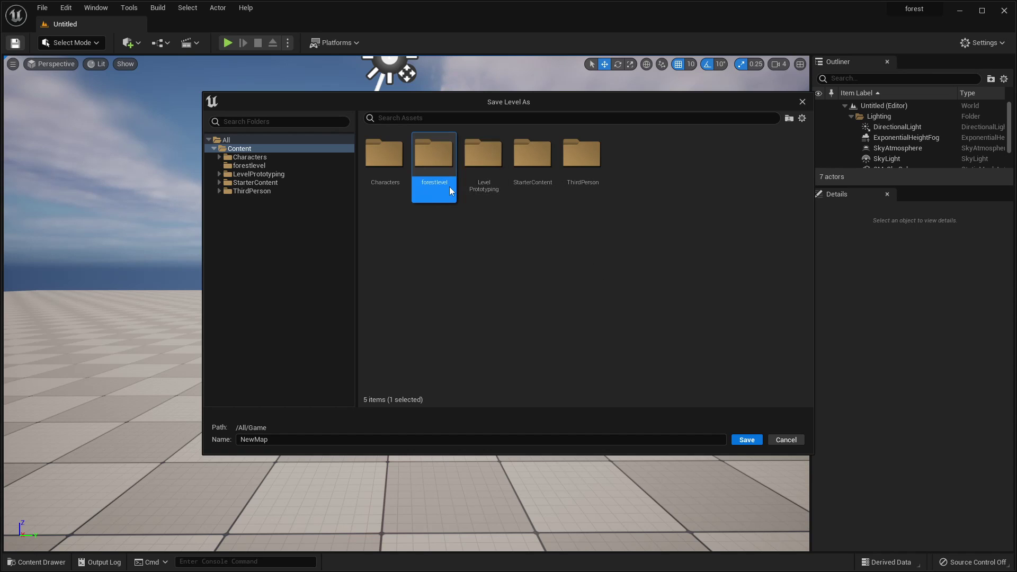
{"action": "double_click", "coordinate": [430, 157]}
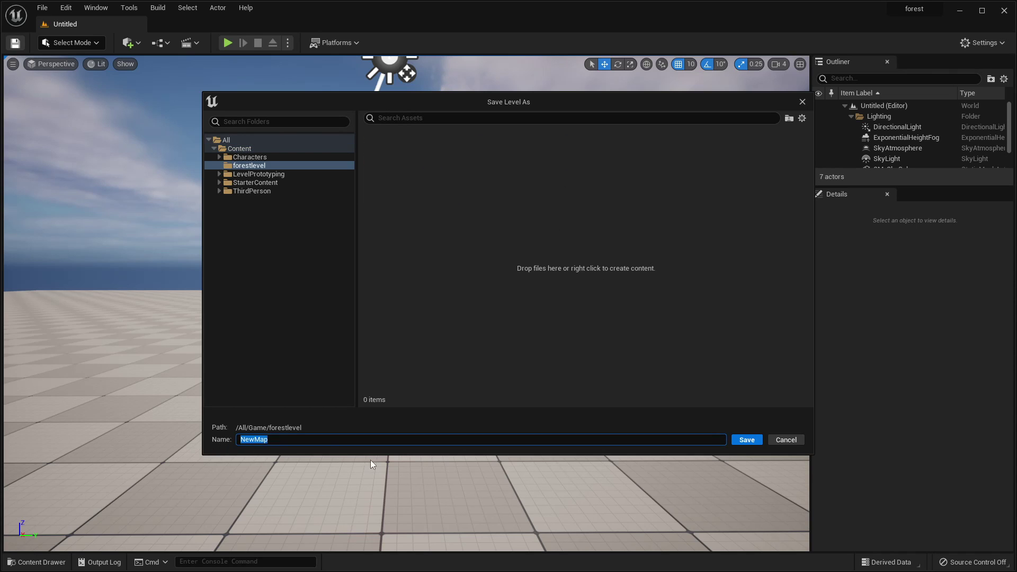
{"action": "type", "text": "forest"}
{"action": "left_click", "coordinate": [746, 439]}
Step: Delete the default floor mesh from the level
{"action": "right_click_drag", "start_coordinate": [747, 436], "coordinate": [800, 482]}
{"action": "right_click_drag", "start_coordinate": [688, 477], "coordinate": [427, 194]}
{"action": "left_click", "coordinate": [428, 193]}
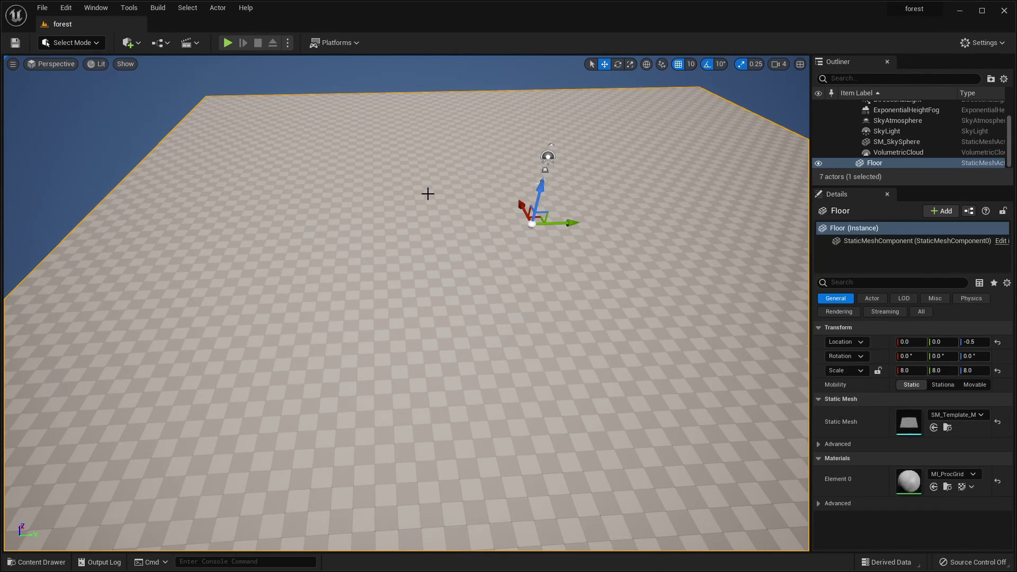
{"action": "key", "text": "Delete"}
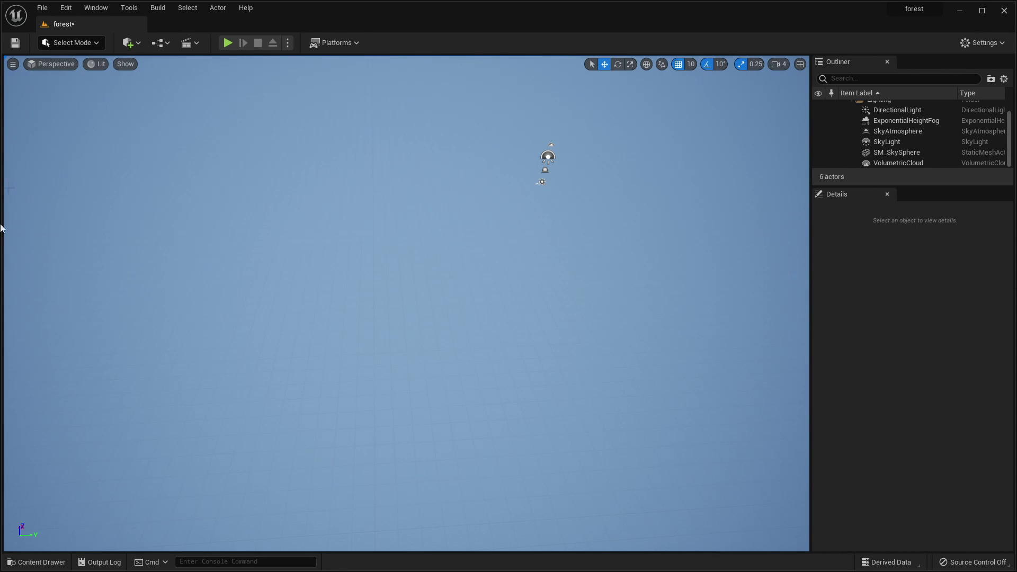
Step: Switch to Landscape mode to set up a new landscape
{"action": "left_click", "coordinate": [71, 42]}
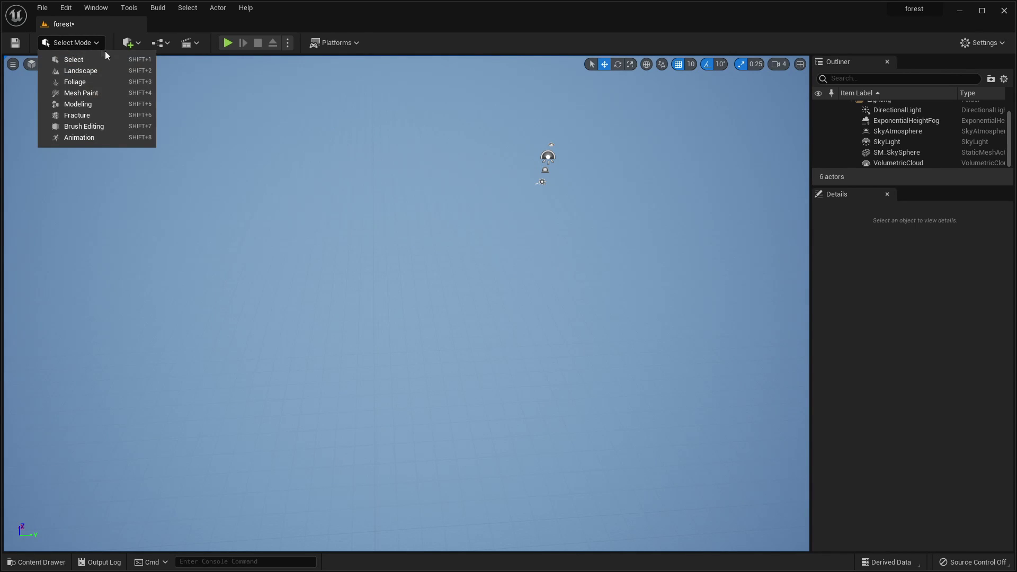
{"action": "left_click", "coordinate": [87, 72]}
{"action": "right_click_drag", "start_coordinate": [500, 303], "coordinate": [686, 309]}
{"action": "right_click_drag", "start_coordinate": [500, 264], "coordinate": [652, 209]}
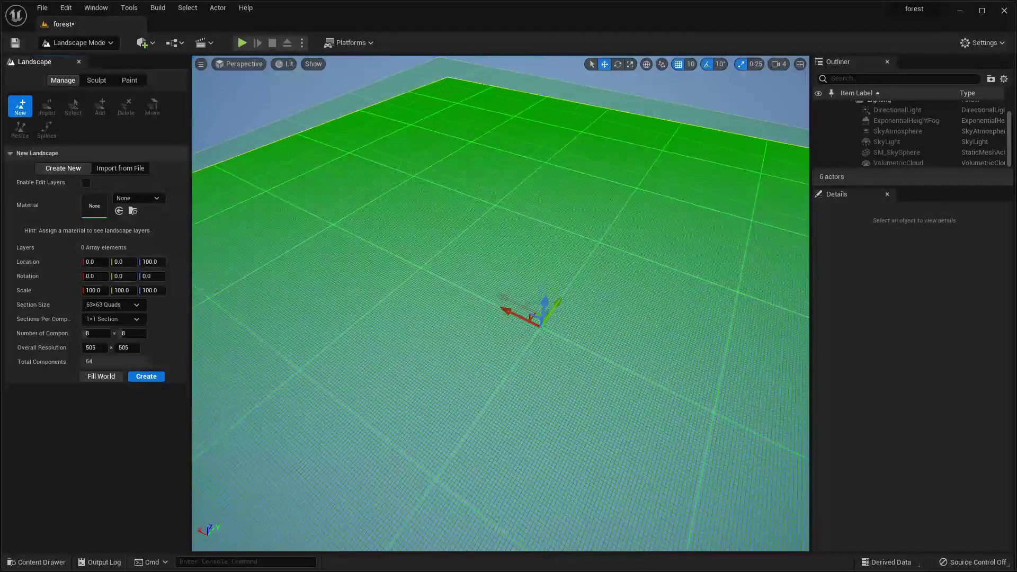
{"action": "right_click_drag", "start_coordinate": [501, 304], "coordinate": [541, 207]}
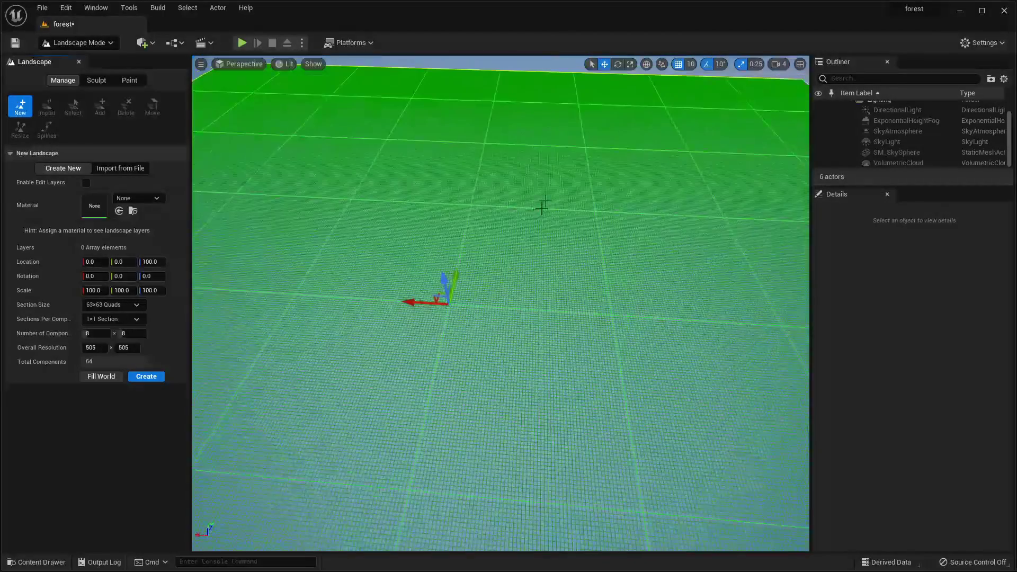
Step: Set the new landscape's section size to 7×7 quads and its sections per component to 2×2
{"action": "left_click", "coordinate": [117, 307]}
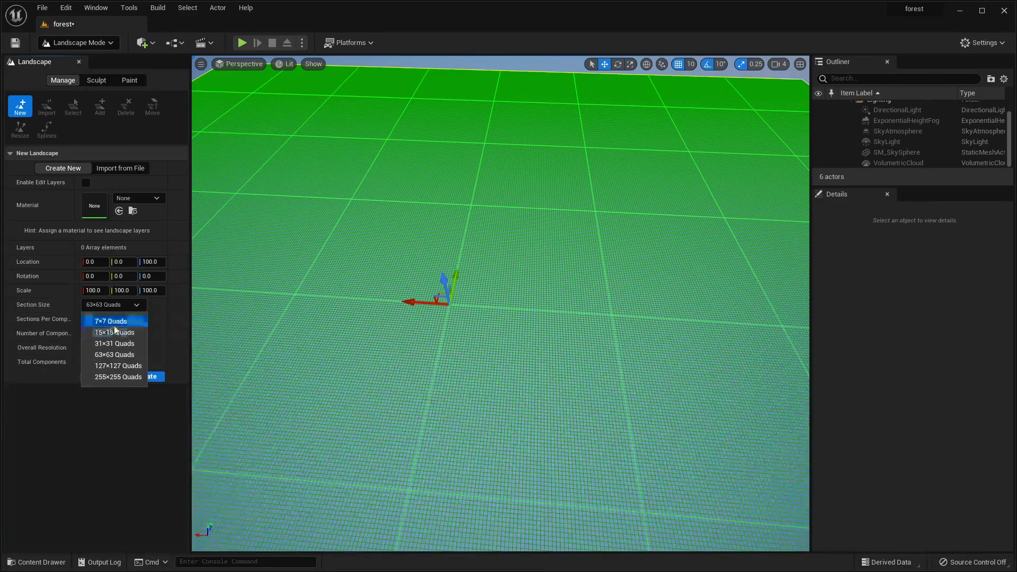
{"action": "left_click", "coordinate": [118, 323]}
{"action": "right_click_drag", "start_coordinate": [371, 297], "coordinate": [429, 297]}
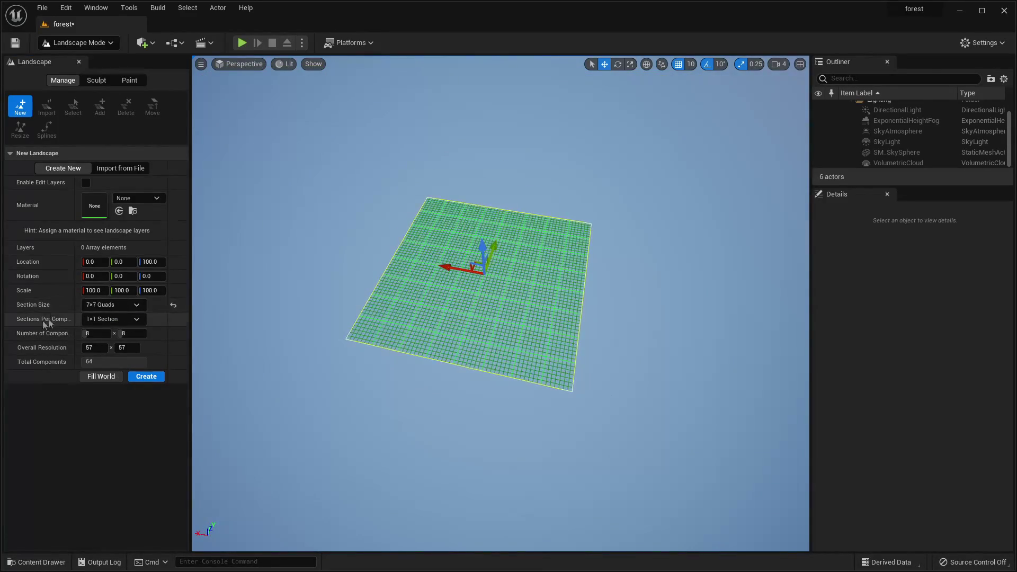
{"action": "left_click", "coordinate": [104, 319]}
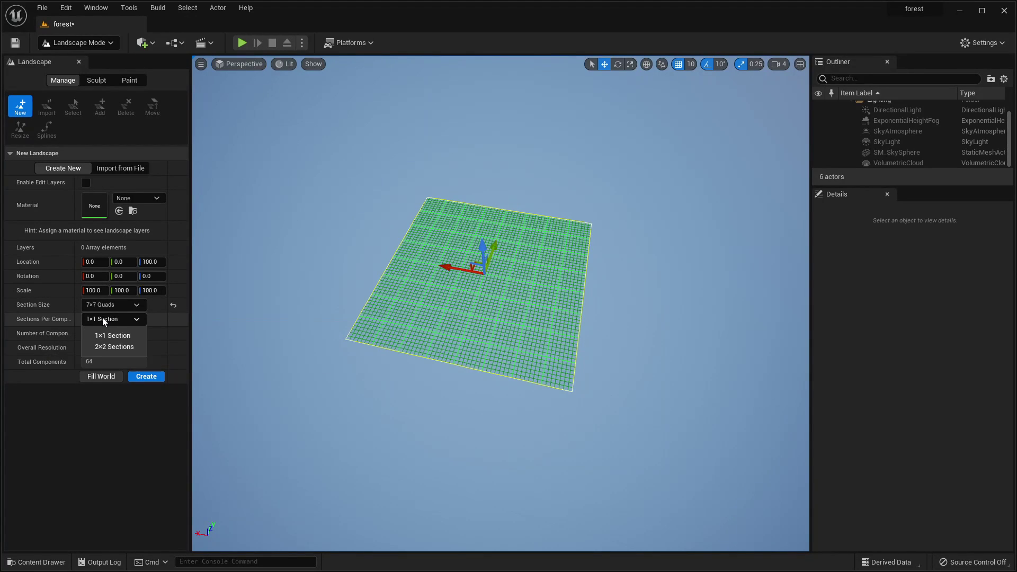
{"action": "left_click", "coordinate": [110, 348]}
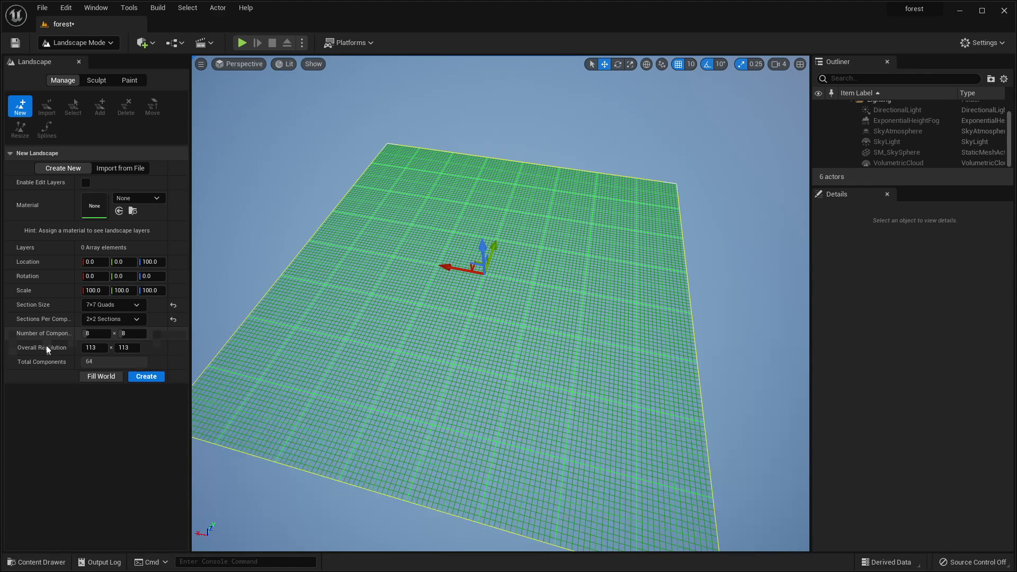
Step: Create the landscape with a section size of 15×15 quads and 1×1 section per component
{"action": "left_click", "coordinate": [111, 305]}
{"action": "left_click", "coordinate": [123, 332]}
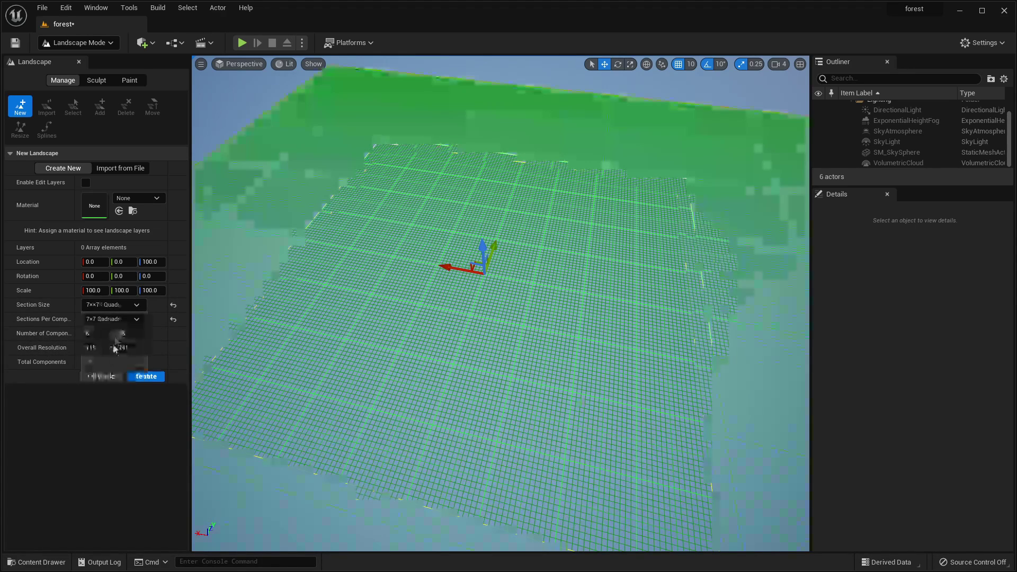
{"action": "left_click", "coordinate": [112, 320]}
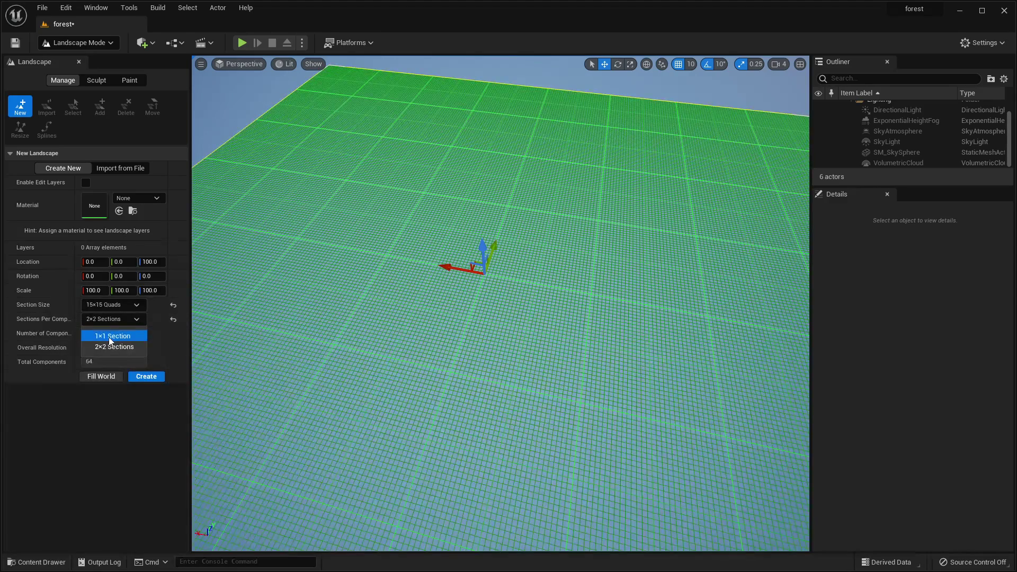
{"action": "left_click", "coordinate": [110, 337]}
{"action": "right_click_drag", "start_coordinate": [657, 247], "coordinate": [681, 271]}
{"action": "right_click_drag", "start_coordinate": [624, 233], "coordinate": [642, 270]}
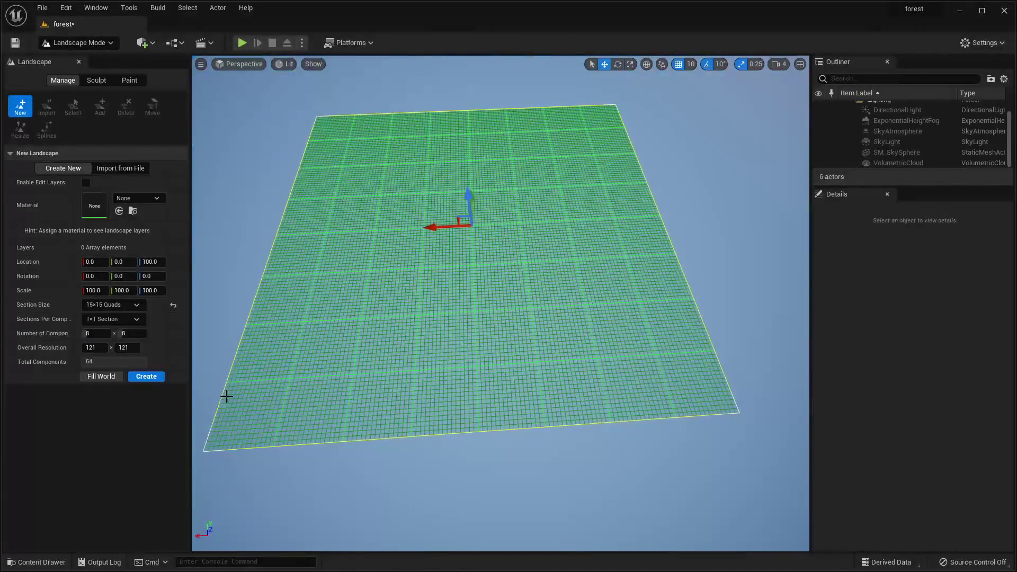
{"action": "left_click", "coordinate": [142, 377]}
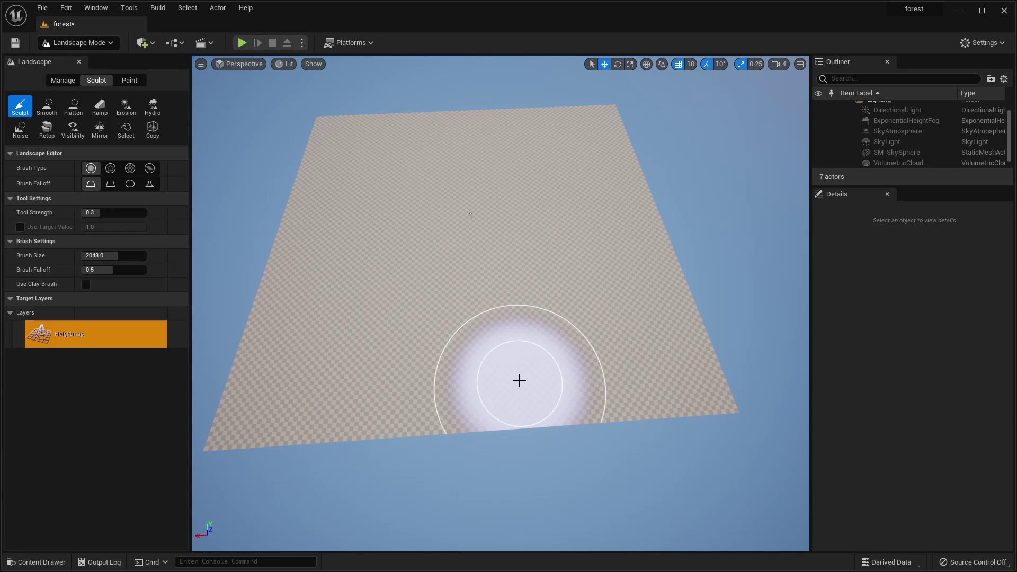
Step: Sculpt a large test hill on the landscape with the 2048 brush size
{"action": "mouse_move", "coordinate": [599, 329]}
{"action": "right_mouse_down"}
{"action": "mouse_move", "coordinate": [609, 403]}
{"action": "mouse_move", "coordinate": [596, 418]}
{"action": "mouse_move", "coordinate": [582, 408]}
{"action": "mouse_move", "coordinate": [593, 302]}
{"action": "right_mouse_up"}
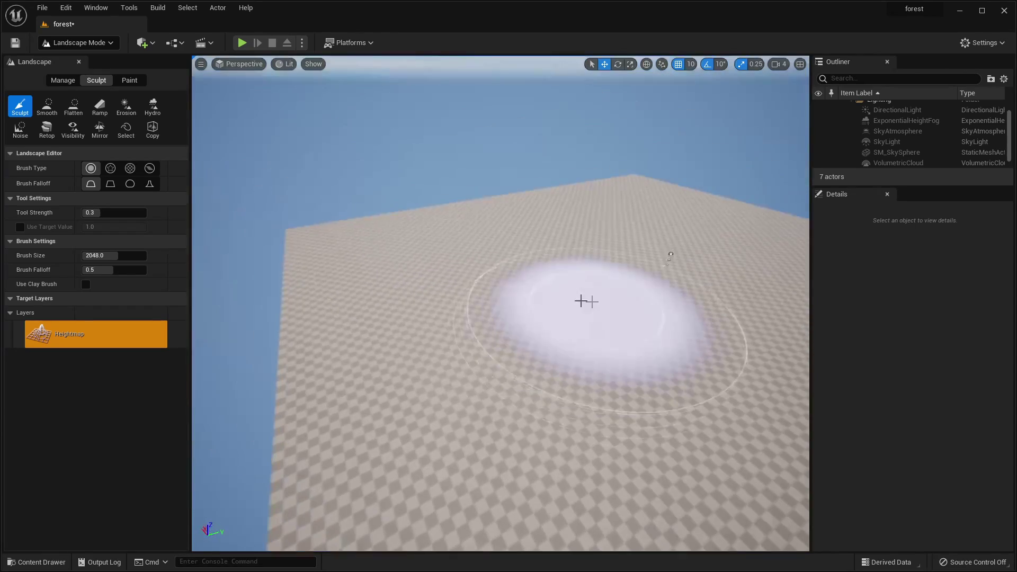
{"action": "mouse_move", "coordinate": [497, 311]}
{"action": "left_mouse_down"}
{"action": "mouse_move", "coordinate": [501, 288]}
{"action": "mouse_move", "coordinate": [527, 284]}
{"action": "left_mouse_up"}
{"action": "key", "text": "ctrl+z"}
{"action": "key", "text": "ctrl+y"}
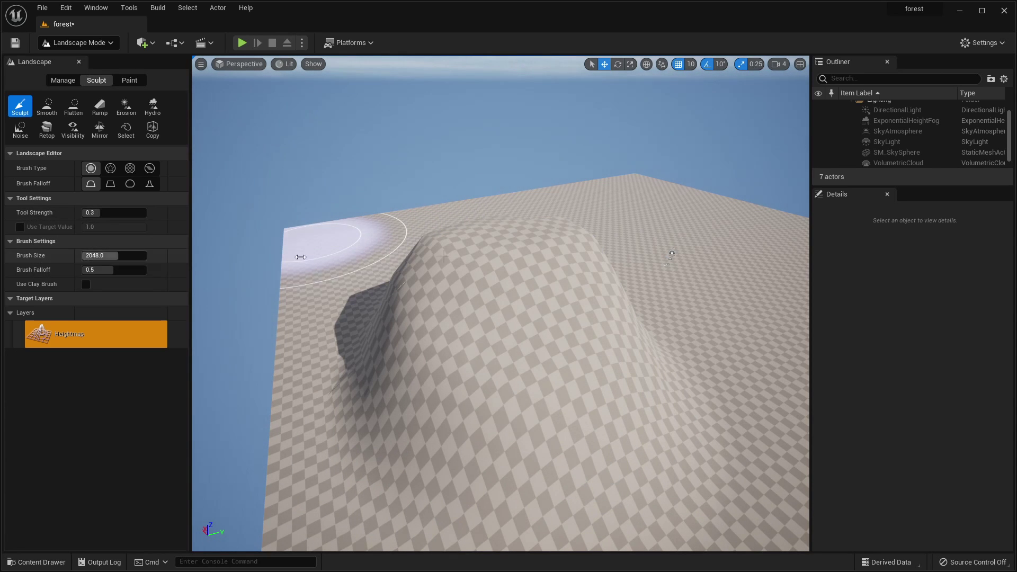
Step: Sculpt a steep test bump beside the large hill, using a brush size of about 620 and a brush falloff of 0
{"action": "left_click_drag", "start_coordinate": [96, 256], "coordinate": [80, 256]}
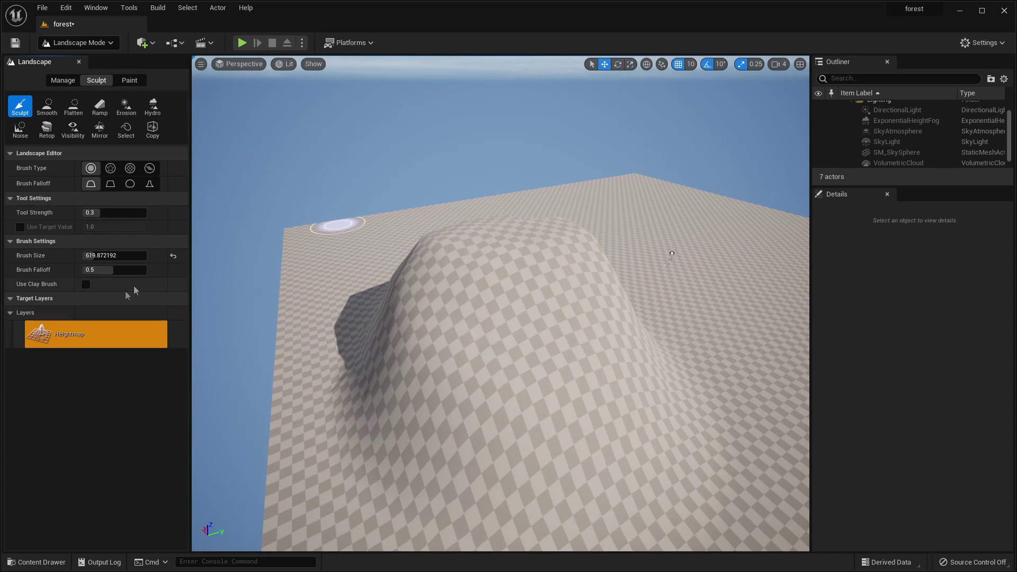
{"action": "mouse_move", "coordinate": [629, 228]}
{"action": "right_mouse_down"}
{"action": "mouse_move", "coordinate": [725, 275]}
{"action": "mouse_move", "coordinate": [633, 229]}
{"action": "right_mouse_up"}
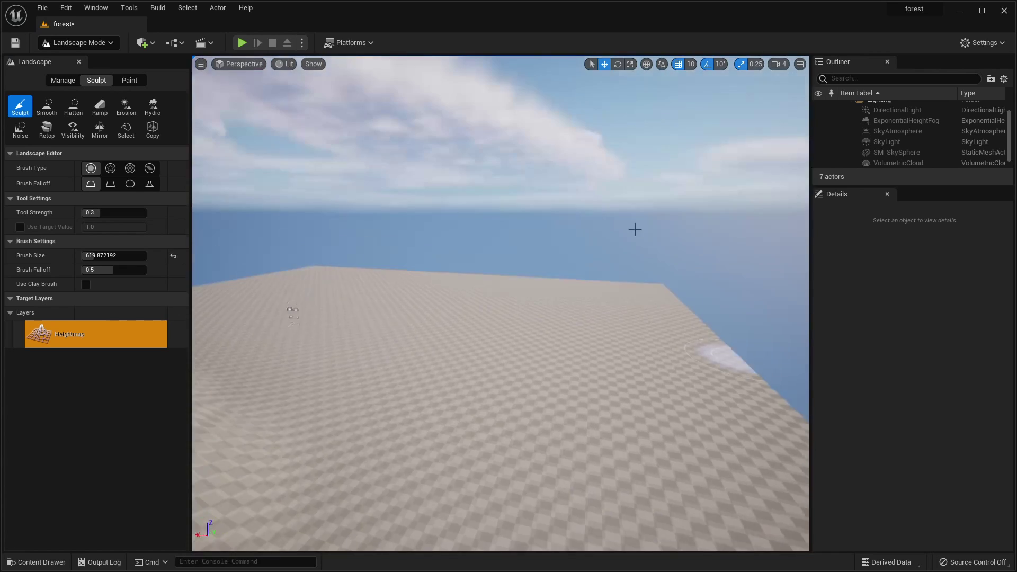
{"action": "right_click_drag", "start_coordinate": [582, 295], "coordinate": [615, 333]}
{"action": "left_click_drag", "start_coordinate": [106, 269], "coordinate": [82, 269]}
{"action": "mouse_move", "coordinate": [522, 328]}
{"action": "left_mouse_down"}
{"action": "mouse_move", "coordinate": [524, 273]}
{"action": "mouse_move", "coordinate": [432, 361]}
{"action": "left_mouse_up"}
{"action": "mouse_move", "coordinate": [433, 361]}
{"action": "right_mouse_down"}
{"action": "mouse_move", "coordinate": [424, 350]}
{"action": "mouse_move", "coordinate": [254, 325]}
{"action": "right_mouse_up"}
{"action": "key", "text": "w"}
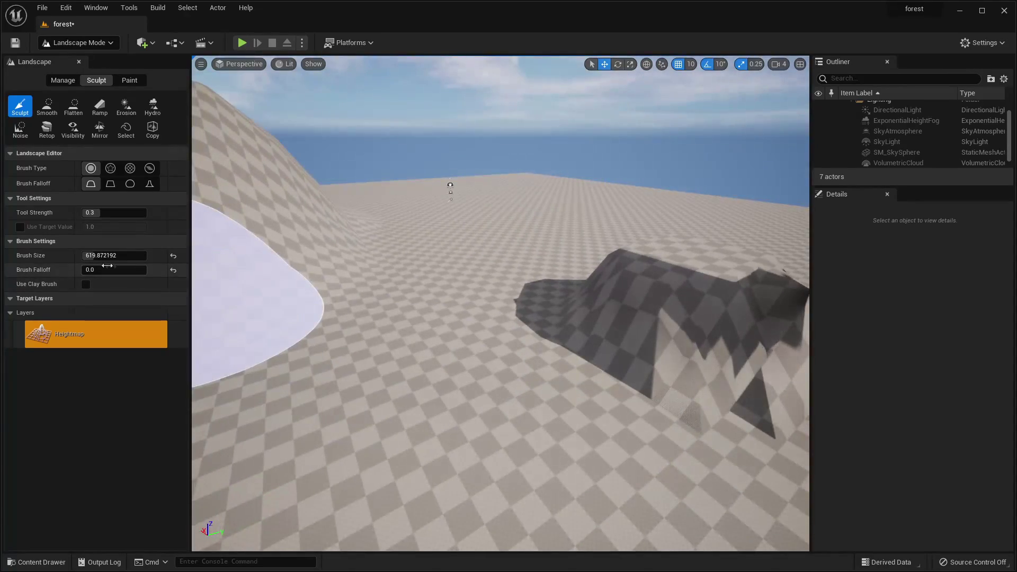
Step: Set the sculpting brush falloff to 1.0
{"action": "left_click_drag", "start_coordinate": [85, 269], "coordinate": [146, 269]}
{"action": "mouse_move", "coordinate": [515, 227]}
{"action": "right_mouse_down"}
{"action": "mouse_move", "coordinate": [513, 273]}
{"action": "mouse_move", "coordinate": [477, 233]}
{"action": "right_mouse_up"}
{"action": "key", "text": "w"}
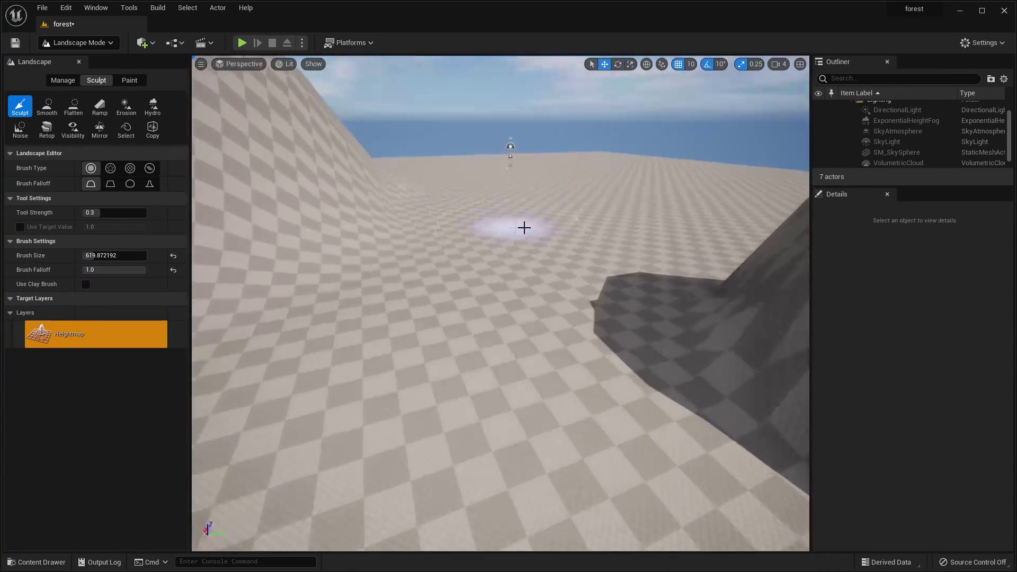
Step: Undo all the test sculpting on the landscape
{"action": "key", "text": "s"}
{"action": "mouse_move", "coordinate": [647, 202]}
{"action": "right_mouse_down"}
{"action": "mouse_move", "coordinate": [741, 227]}
{"action": "mouse_move", "coordinate": [688, 201]}
{"action": "right_mouse_up"}
{"action": "right_click_drag", "start_coordinate": [583, 215], "coordinate": [654, 192]}
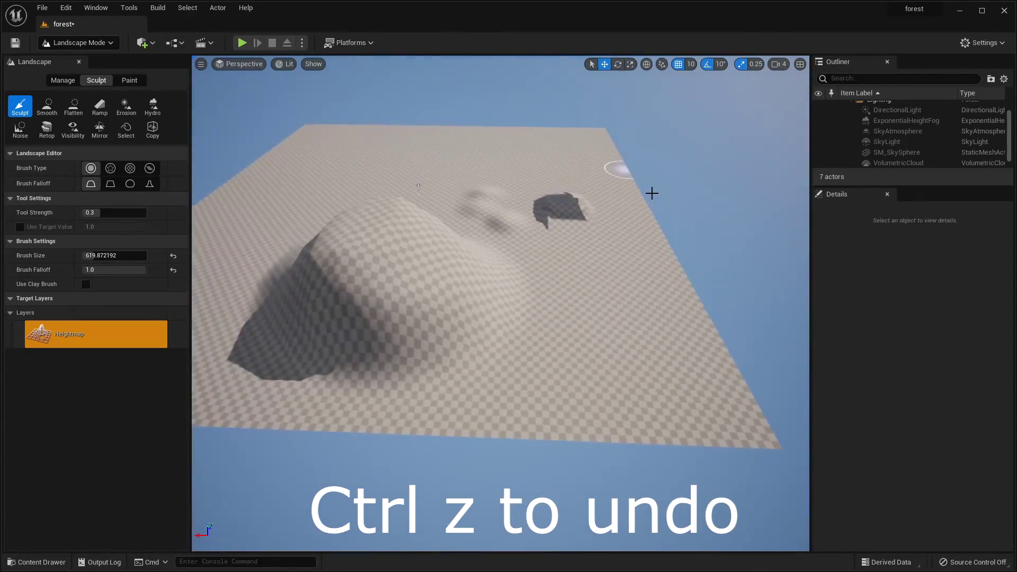
{"action": "key", "text": "ctrl+z"}
{"action": "right_click_drag", "start_coordinate": [477, 179], "coordinate": [485, 201]}
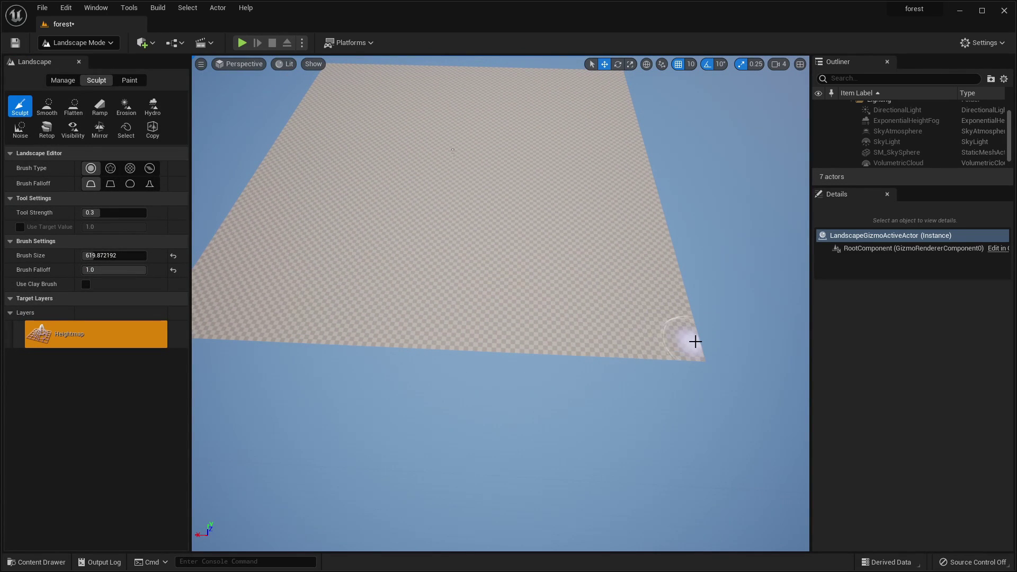
Step: Sculpt raised hills along the landscape's edge with a brush size of about 996 and a tool strength of about 0.356
{"action": "mouse_move", "coordinate": [656, 288]}
{"action": "right_mouse_down"}
{"action": "mouse_move", "coordinate": [683, 365]}
{"action": "mouse_move", "coordinate": [656, 288]}
{"action": "right_mouse_up"}
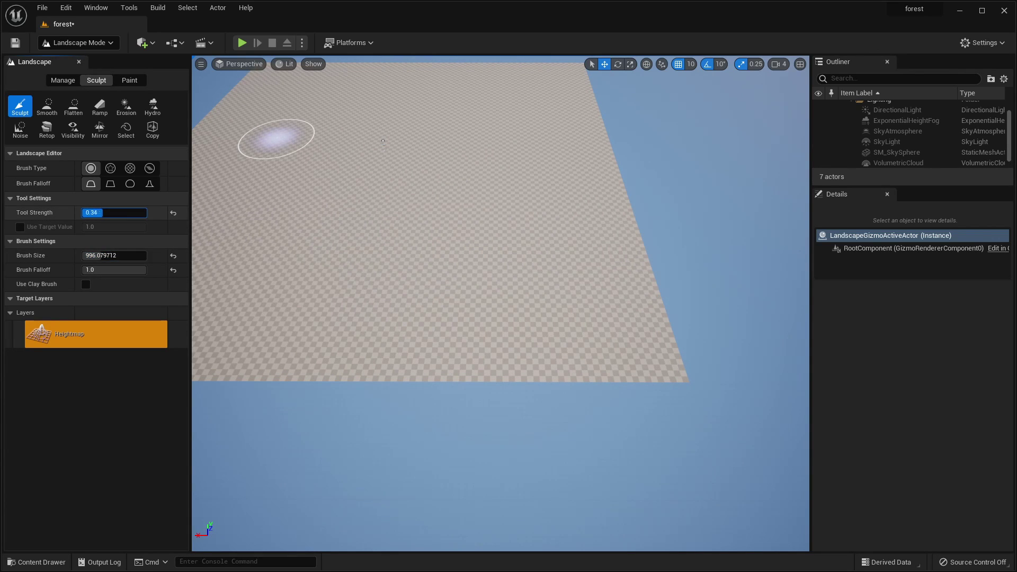
{"action": "left_click_drag", "start_coordinate": [614, 362], "coordinate": [562, 360]}
{"action": "mouse_move", "coordinate": [561, 360]}
{"action": "right_mouse_down"}
{"action": "mouse_move", "coordinate": [524, 350]}
{"action": "mouse_move", "coordinate": [434, 280]}
{"action": "right_mouse_up"}
{"action": "key", "text": "w"}
{"action": "right_click_drag", "start_coordinate": [657, 386], "coordinate": [627, 356]}
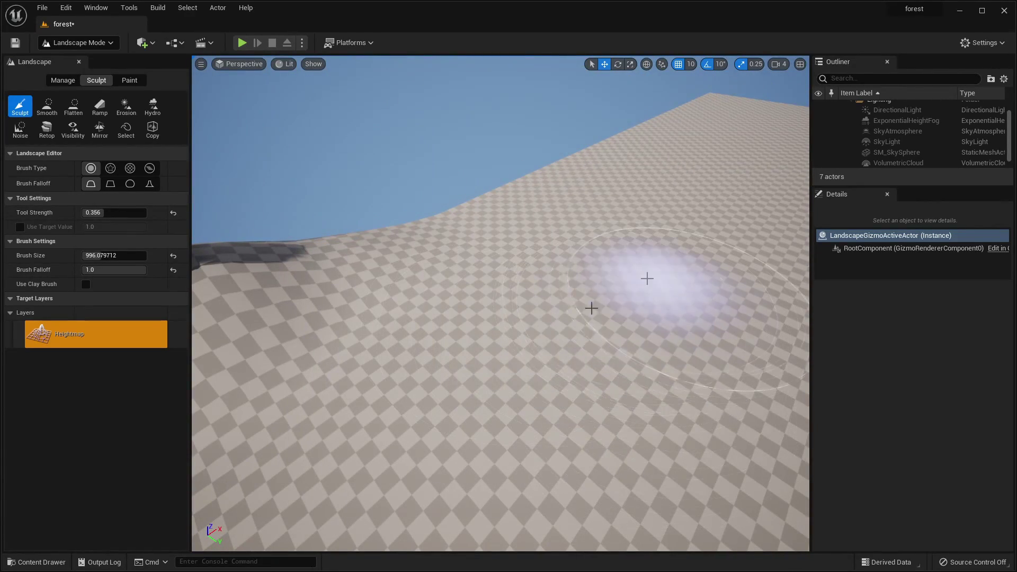
{"action": "left_click", "coordinate": [606, 275]}
{"action": "right_click_drag", "start_coordinate": [608, 289], "coordinate": [557, 293]}
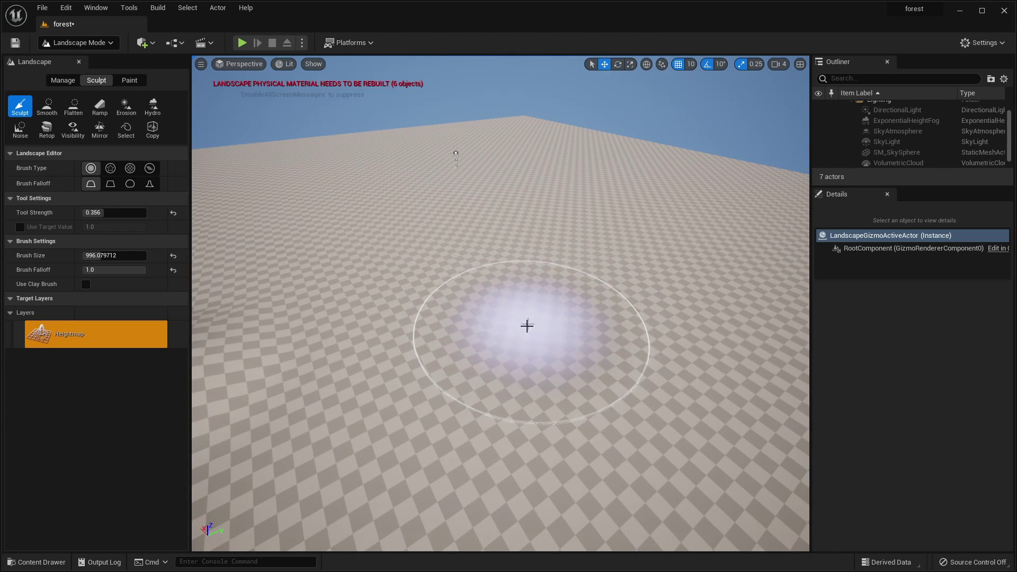
Step: Raise more hills around the remaining landscape edges and corner, using a tool strength of 0.688 and a brush size of about 885
{"action": "right_click_drag", "start_coordinate": [457, 355], "coordinate": [562, 413]}
{"action": "mouse_move", "coordinate": [446, 403]}
{"action": "right_mouse_down"}
{"action": "mouse_move", "coordinate": [554, 341]}
{"action": "mouse_move", "coordinate": [615, 365]}
{"action": "mouse_move", "coordinate": [646, 365]}
{"action": "right_mouse_up"}
{"action": "key", "text": "ctrl+z"}
{"action": "right_click_drag", "start_coordinate": [449, 320], "coordinate": [424, 320]}
{"action": "left_click_drag", "start_coordinate": [574, 300], "coordinate": [565, 309]}
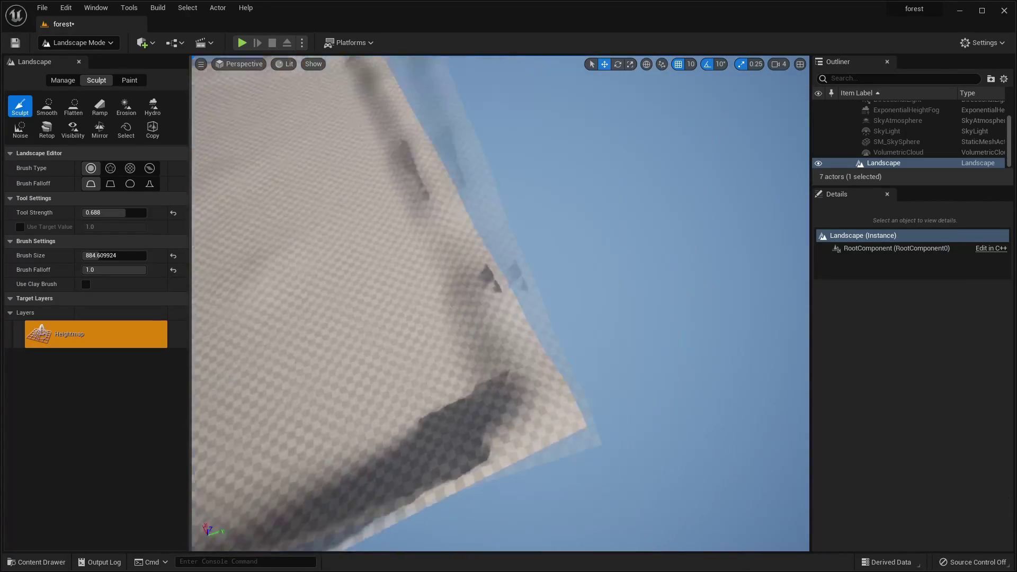
{"action": "right_click_drag", "start_coordinate": [500, 303], "coordinate": [466, 323]}
{"action": "mouse_move", "coordinate": [226, 150]}
{"action": "right_mouse_down"}
{"action": "mouse_move", "coordinate": [405, 165]}
{"action": "mouse_move", "coordinate": [318, 151]}
{"action": "right_mouse_up"}
Step: Switch to the Noise sculpting tool with Noise Mode set to Add and a noise scale of about 7.2
{"action": "left_click", "coordinate": [20, 129]}
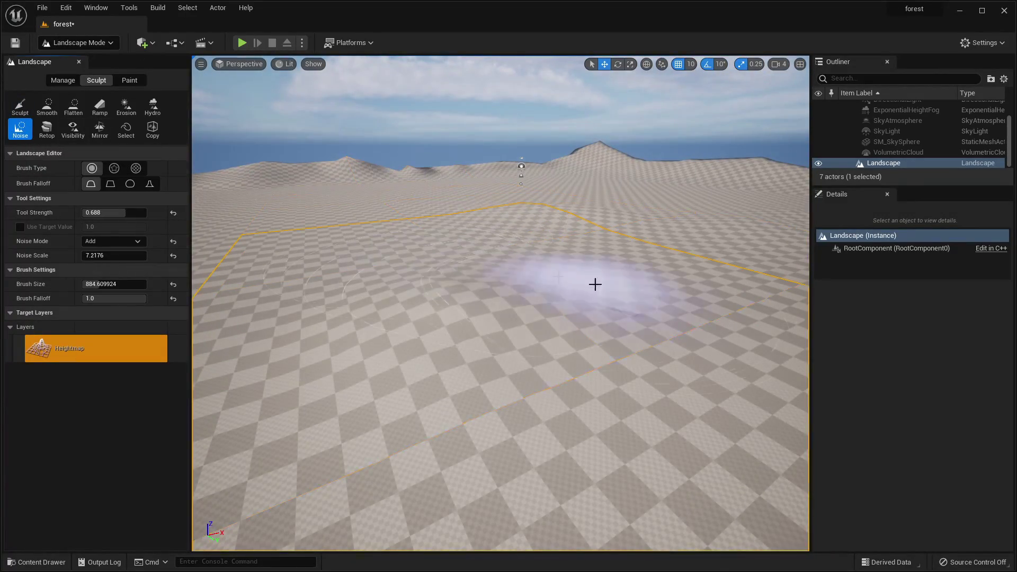
{"action": "right_click_drag", "start_coordinate": [543, 290], "coordinate": [487, 297]}
{"action": "right_click_drag", "start_coordinate": [568, 283], "coordinate": [564, 254]}
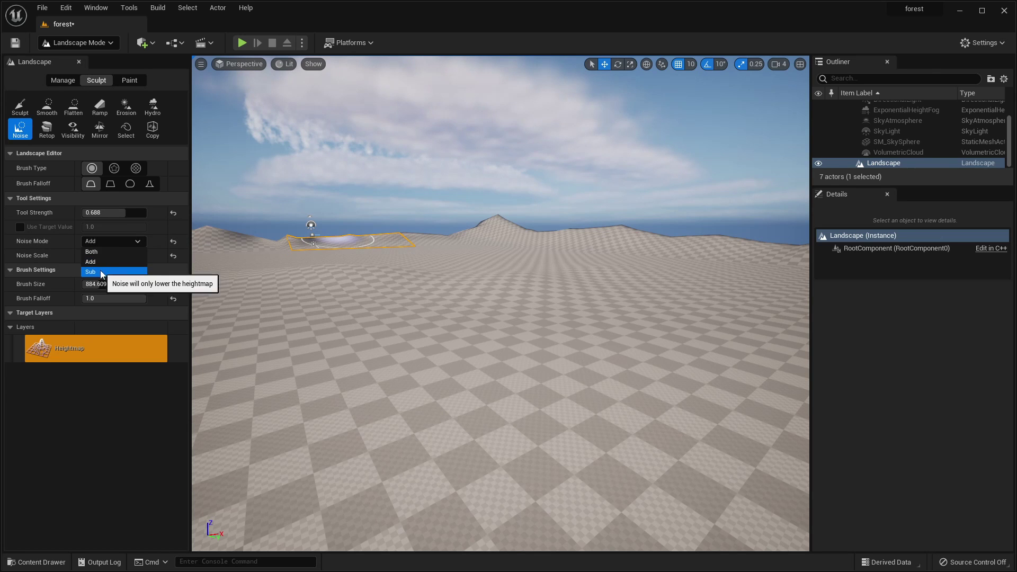
{"action": "left_click", "coordinate": [99, 260]}
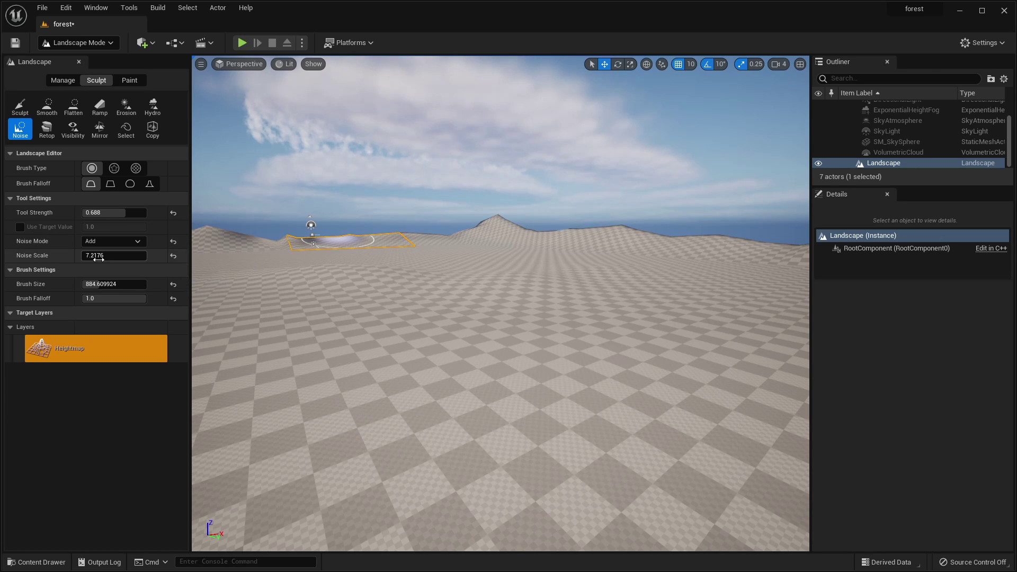
Step: Add noise bumps to the flat ground in the middle of the landscape with a tool strength of 0.688
{"action": "mouse_move", "coordinate": [356, 205]}
{"action": "right_mouse_down"}
{"action": "mouse_move", "coordinate": [222, 212]}
{"action": "mouse_move", "coordinate": [356, 204]}
{"action": "right_mouse_up"}
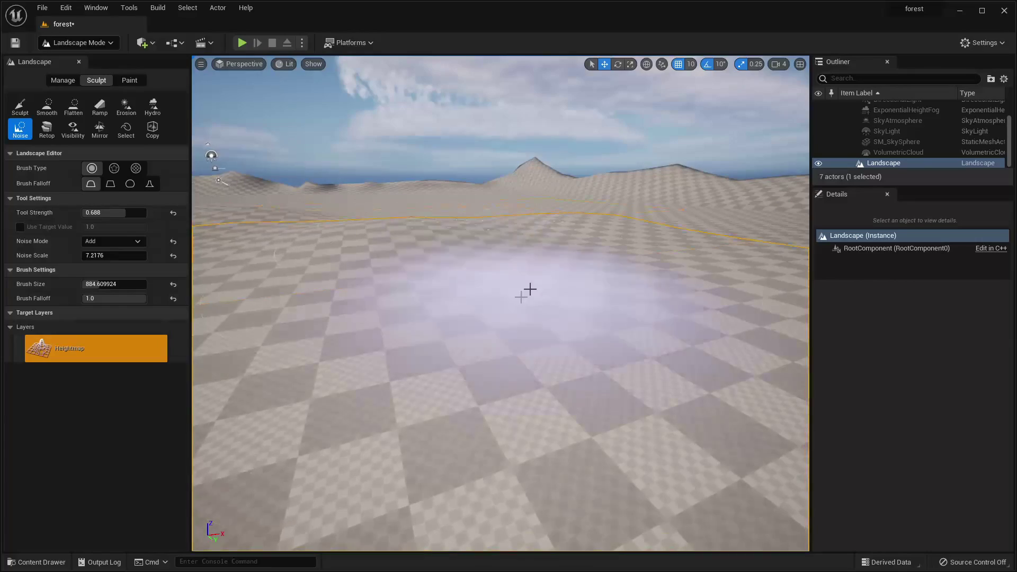
{"action": "left_click", "coordinate": [596, 286]}
{"action": "right_click_drag", "start_coordinate": [597, 286], "coordinate": [752, 228]}
{"action": "right_click_drag", "start_coordinate": [683, 249], "coordinate": [458, 300]}
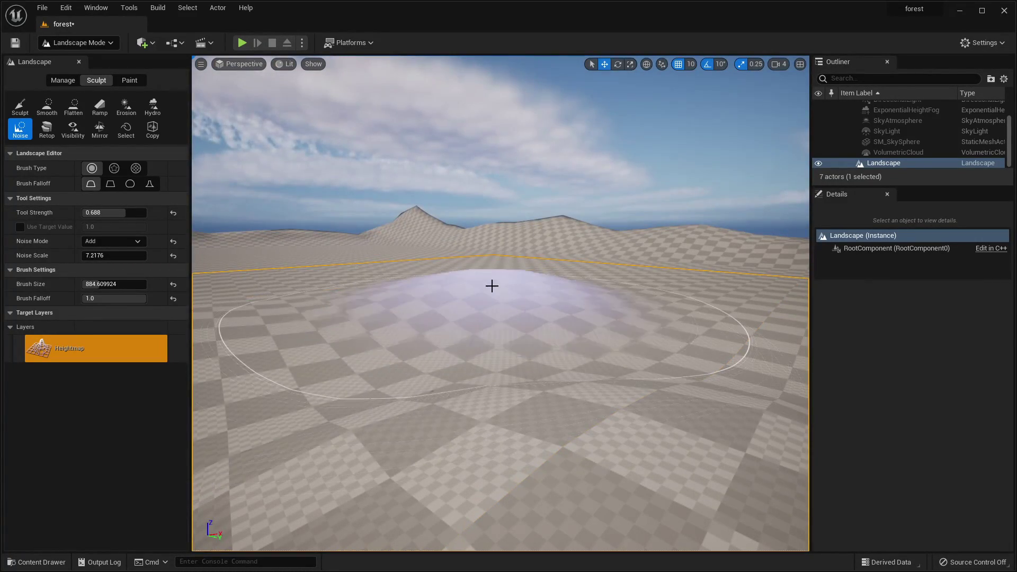
{"action": "right_click_drag", "start_coordinate": [383, 305], "coordinate": [505, 371]}
{"action": "key", "text": "s"}
{"action": "right_click_drag", "start_coordinate": [521, 383], "coordinate": [486, 444]}
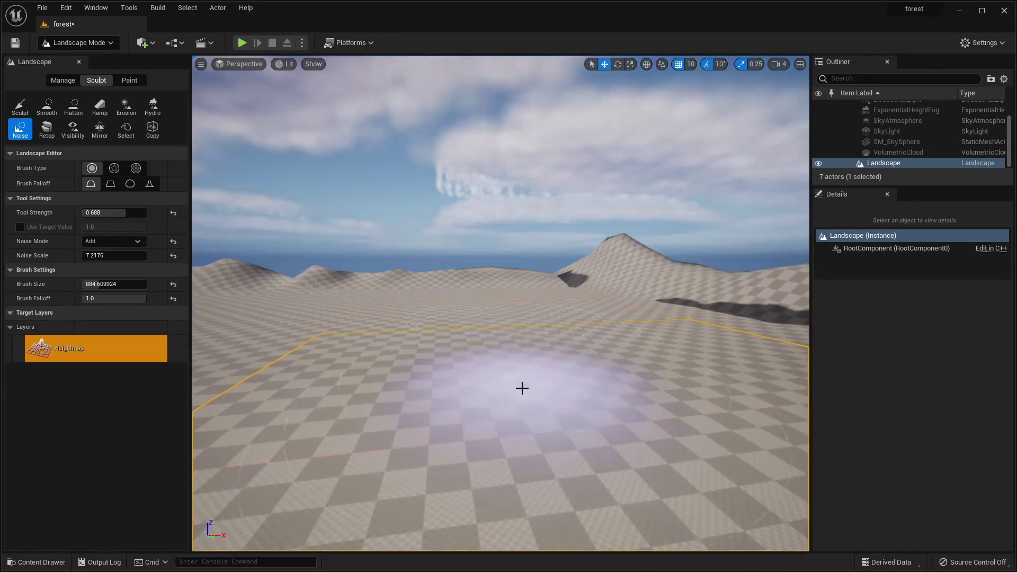
Step: Spread gentle noise over the rest of the flat interior between the edge hills, undoing an unwanted stroke
{"action": "right_click_drag", "start_coordinate": [523, 385], "coordinate": [523, 385]}
{"action": "right_click_drag", "start_coordinate": [517, 327], "coordinate": [505, 323]}
{"action": "right_click_drag", "start_coordinate": [598, 310], "coordinate": [599, 310]}
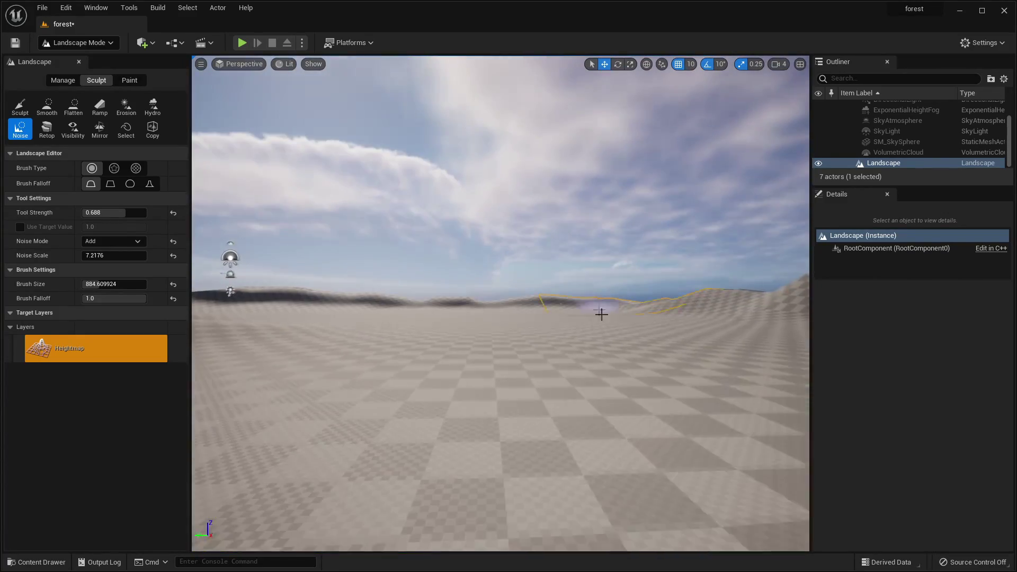
{"action": "mouse_move", "coordinate": [535, 359]}
{"action": "right_mouse_down"}
{"action": "mouse_move", "coordinate": [550, 362]}
{"action": "mouse_move", "coordinate": [539, 368]}
{"action": "right_mouse_up"}
{"action": "right_click_drag", "start_coordinate": [483, 311], "coordinate": [484, 311]}
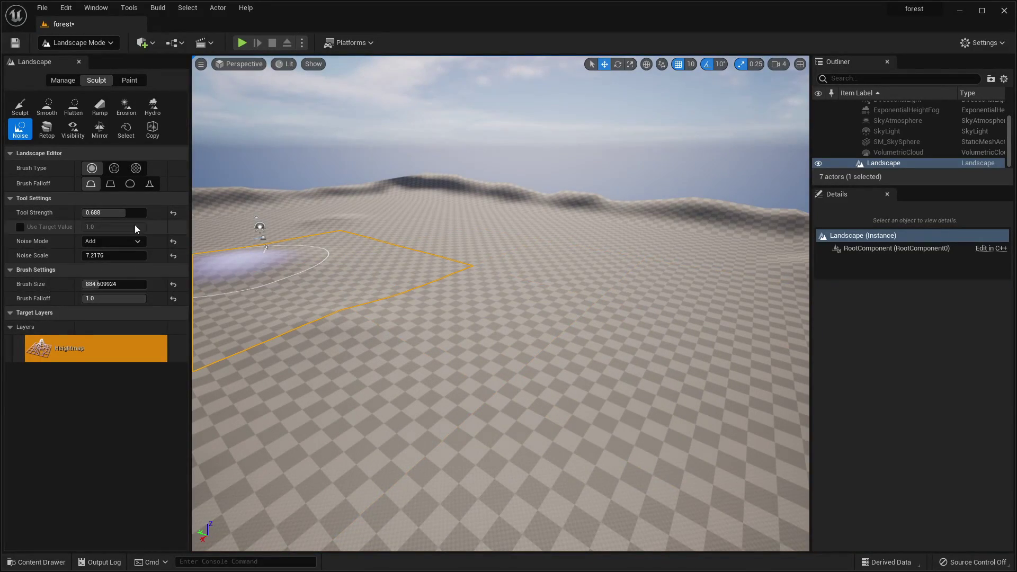
{"action": "right_click_drag", "start_coordinate": [429, 261], "coordinate": [422, 265]}
{"action": "key", "text": "ctrl+z"}
{"action": "right_click_drag", "start_coordinate": [488, 368], "coordinate": [583, 327]}
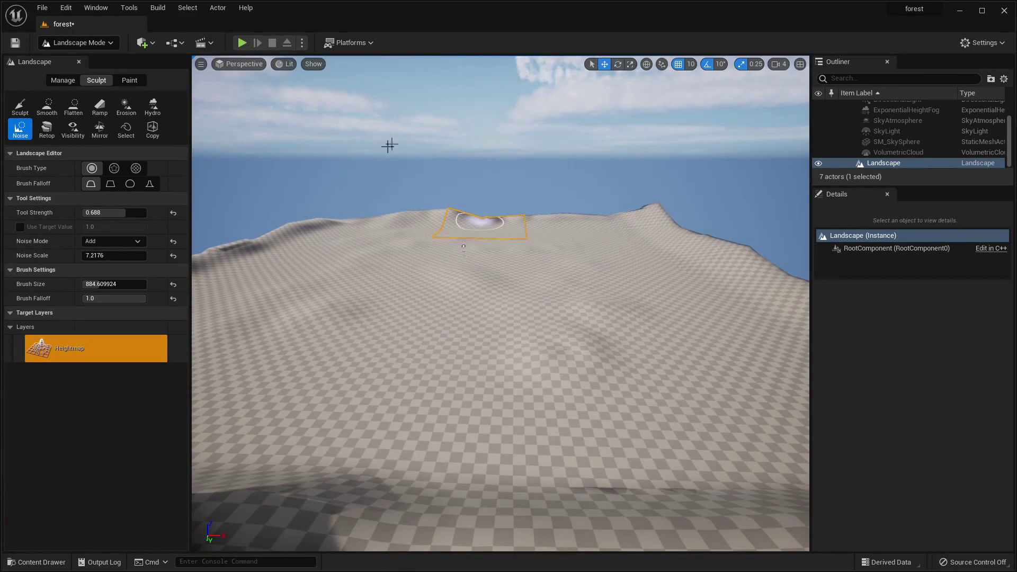
{"action": "right_click_drag", "start_coordinate": [588, 227], "coordinate": [588, 227]}
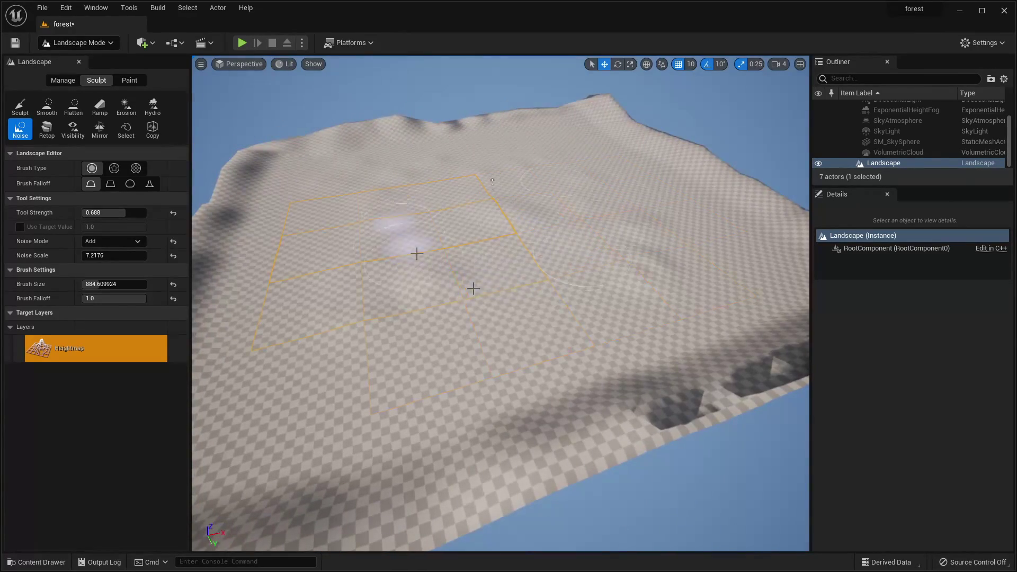
Step: Leave landscape sculpting by switching the editor to Select mode and look over the terrain
{"action": "left_click", "coordinate": [88, 44]}
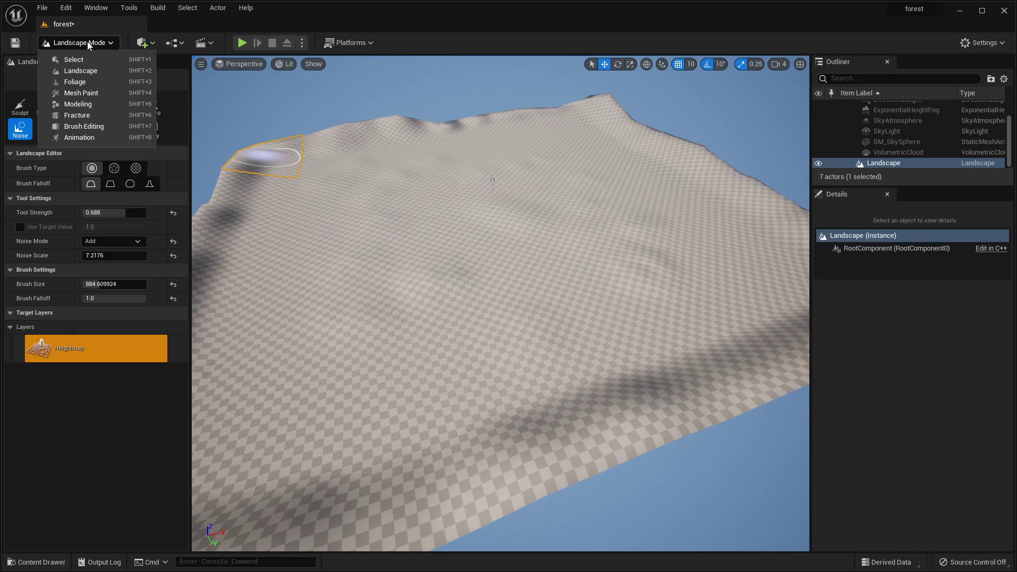
{"action": "left_click", "coordinate": [68, 60]}
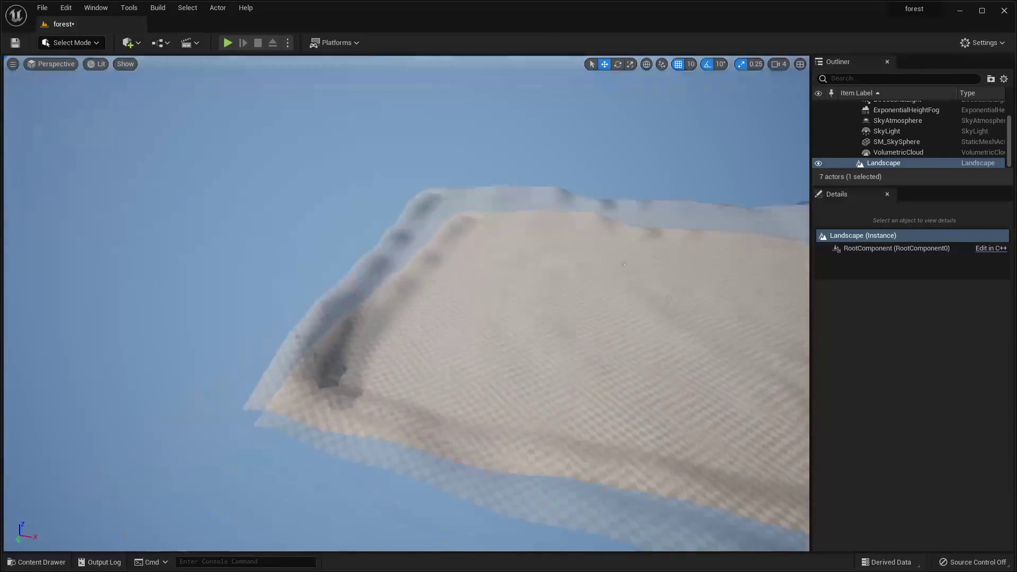
{"action": "right_click_drag", "start_coordinate": [510, 225], "coordinate": [510, 224]}
{"action": "right_click_drag", "start_coordinate": [523, 268], "coordinate": [468, 259]}
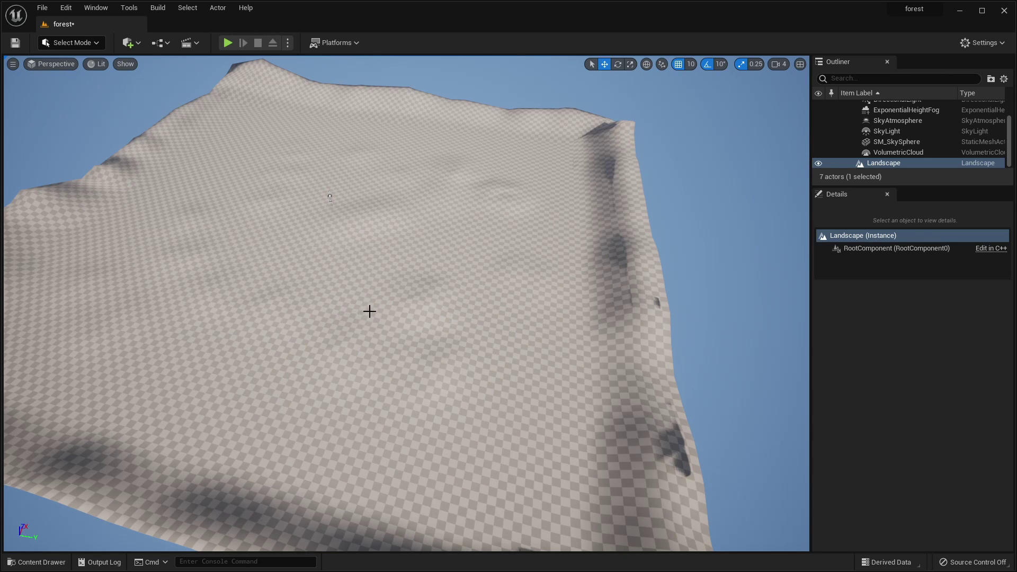
Step: Create a new material named forestmaterial in the forestlevel content folder
{"action": "left_click", "coordinate": [37, 562]}
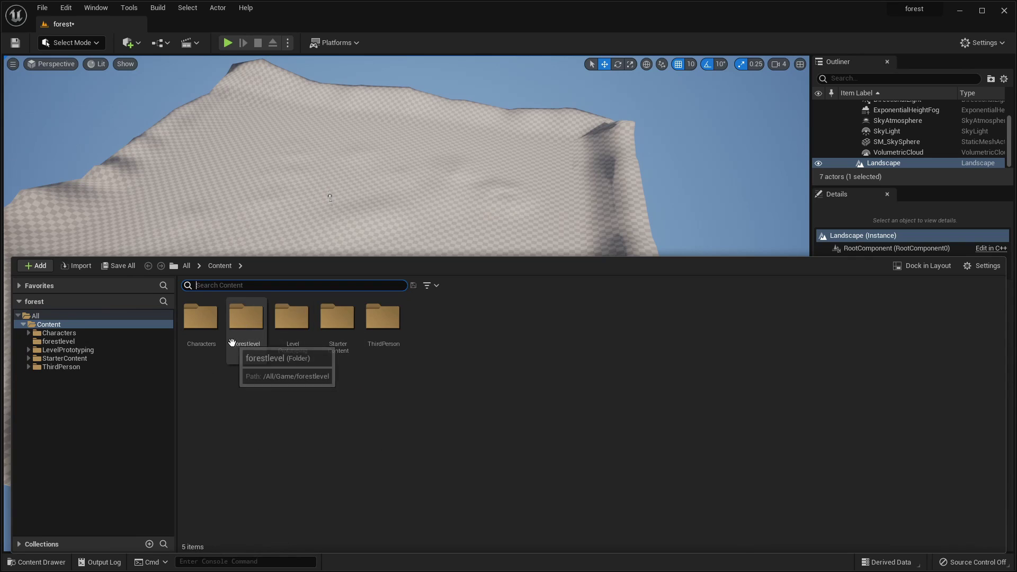
{"action": "double_click", "coordinate": [246, 336]}
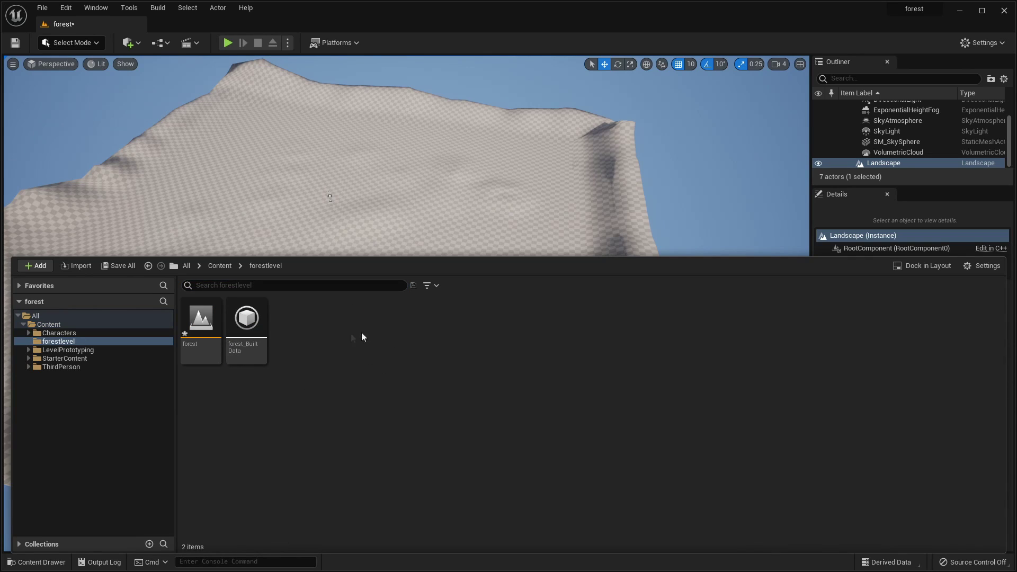
{"action": "right_click", "coordinate": [316, 344]}
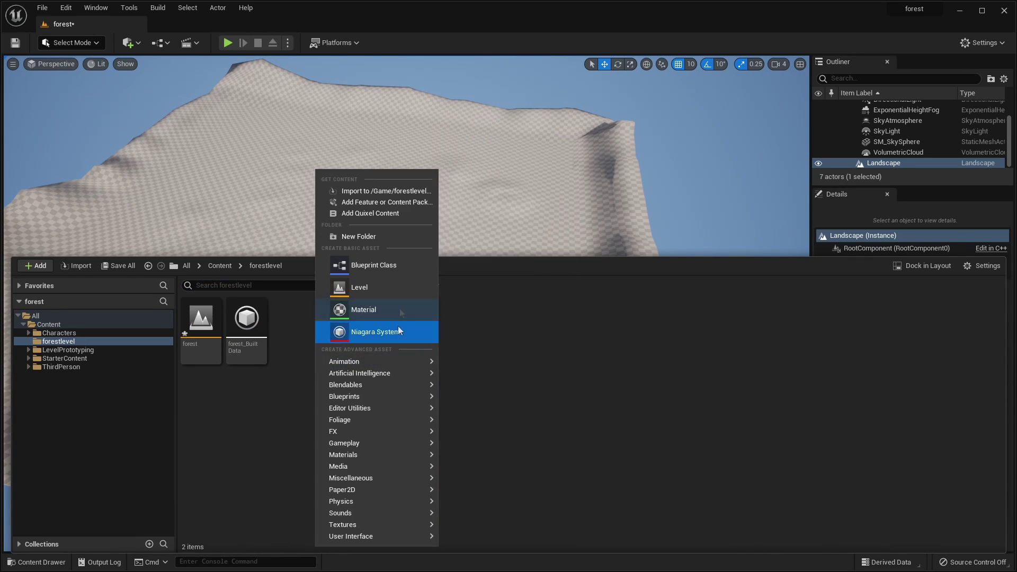
{"action": "left_click", "coordinate": [376, 307]}
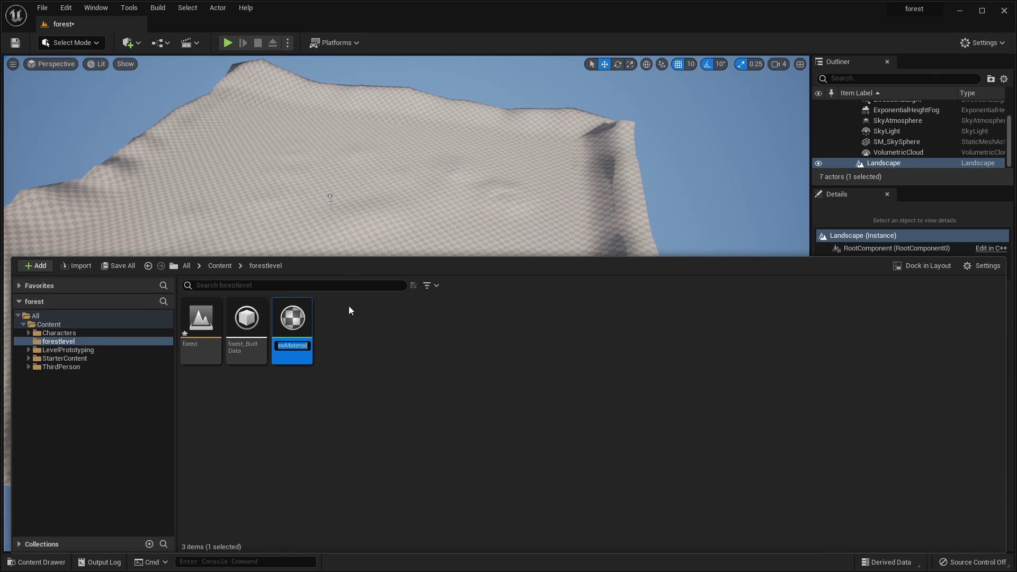
{"action": "type", "text": "forestmat"}
{"action": "type", "text": "e"}
{"action": "key", "text": "BackSpace"}
{"action": "type", "text": "terial"}
{"action": "key", "text": "Return"}
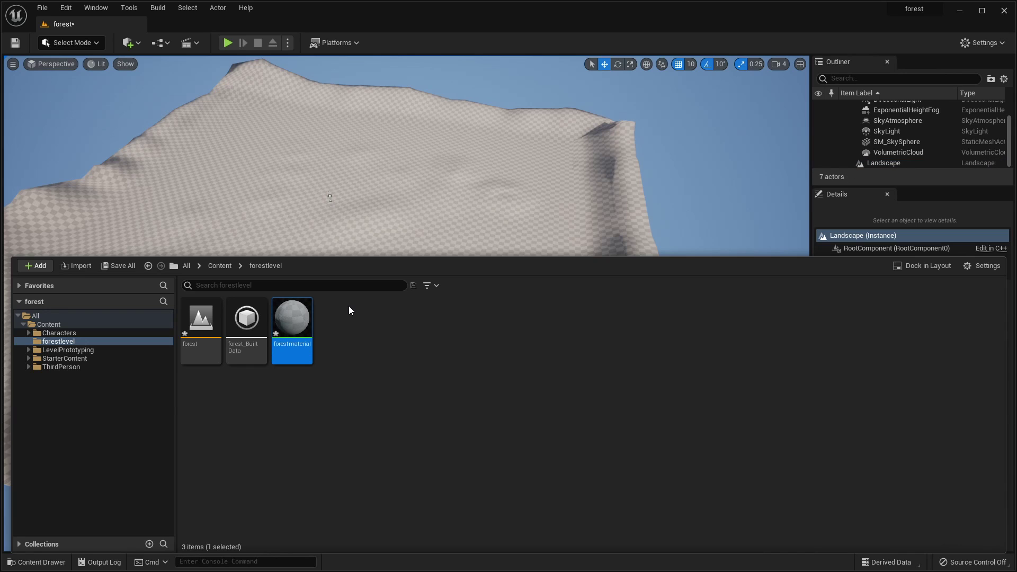
Step: Open forestmaterial for editing and add a LandscapeLayerBlend node to its graph
{"action": "double_click", "coordinate": [290, 319]}
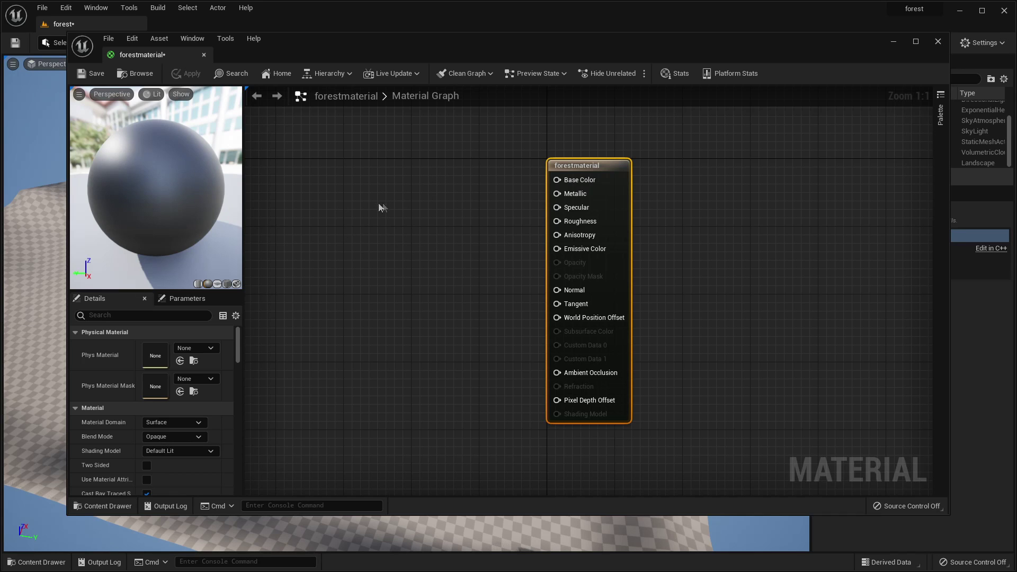
{"action": "right_click", "coordinate": [318, 207]}
{"action": "type", "text": "la"}
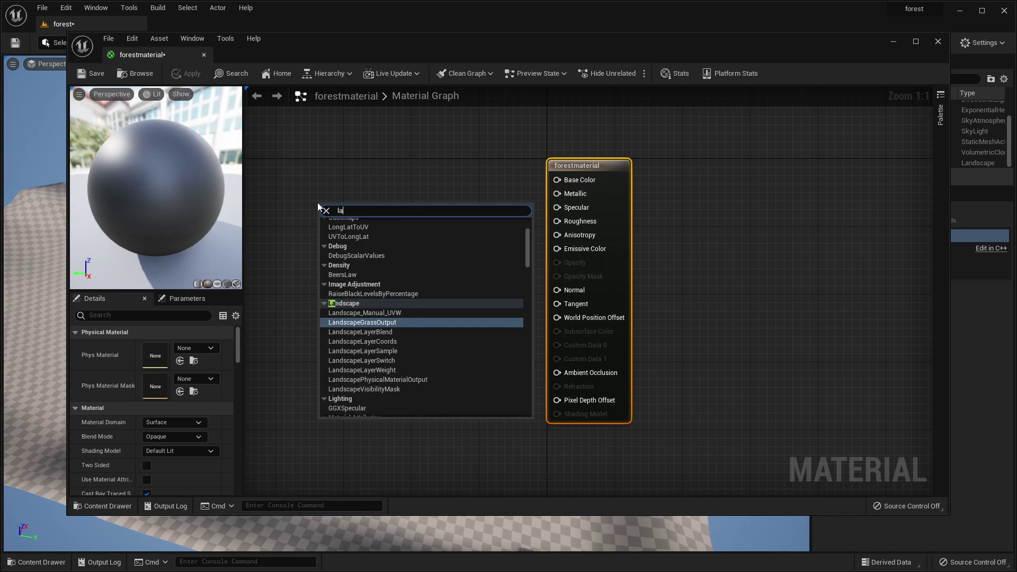
{"action": "type", "text": "yer blend"}
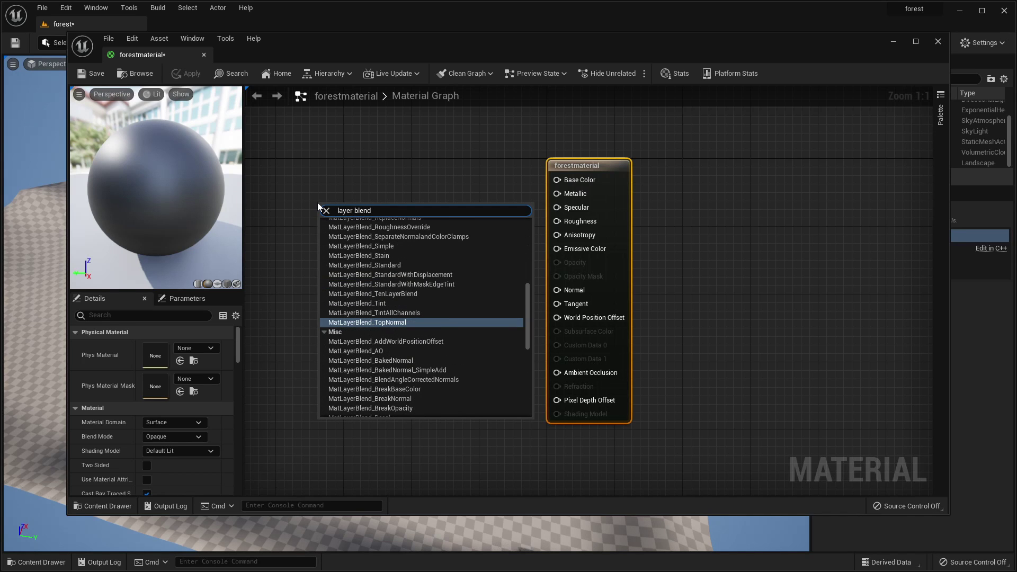
{"action": "scroll", "coordinate": [401, 227], "scroll_direction": "up", "scroll_amount": 2}
{"action": "scroll", "coordinate": [401, 227], "scroll_direction": "up", "scroll_amount": 5}
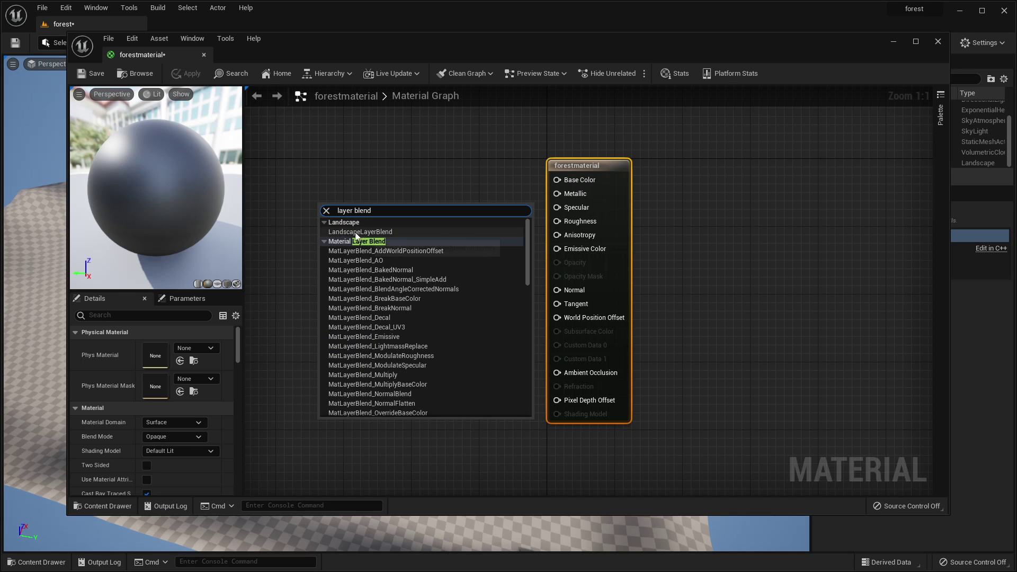
{"action": "left_click", "coordinate": [392, 232]}
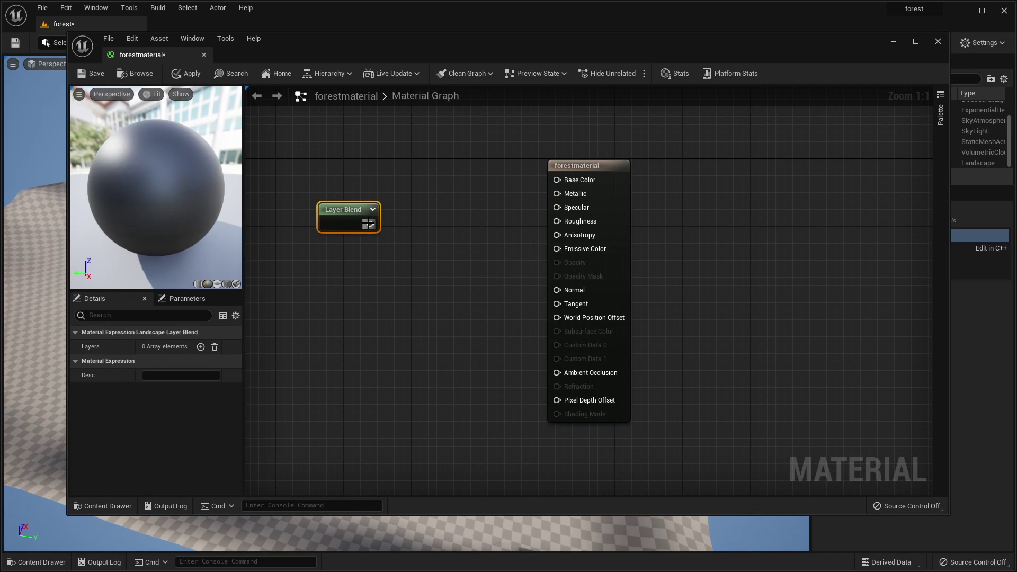
Step: Connect the Layer Blend output to the material's Base Color and add two layers to the node
{"action": "left_click_drag", "start_coordinate": [369, 224], "coordinate": [557, 179]}
{"action": "left_click_drag", "start_coordinate": [343, 206], "coordinate": [378, 165]}
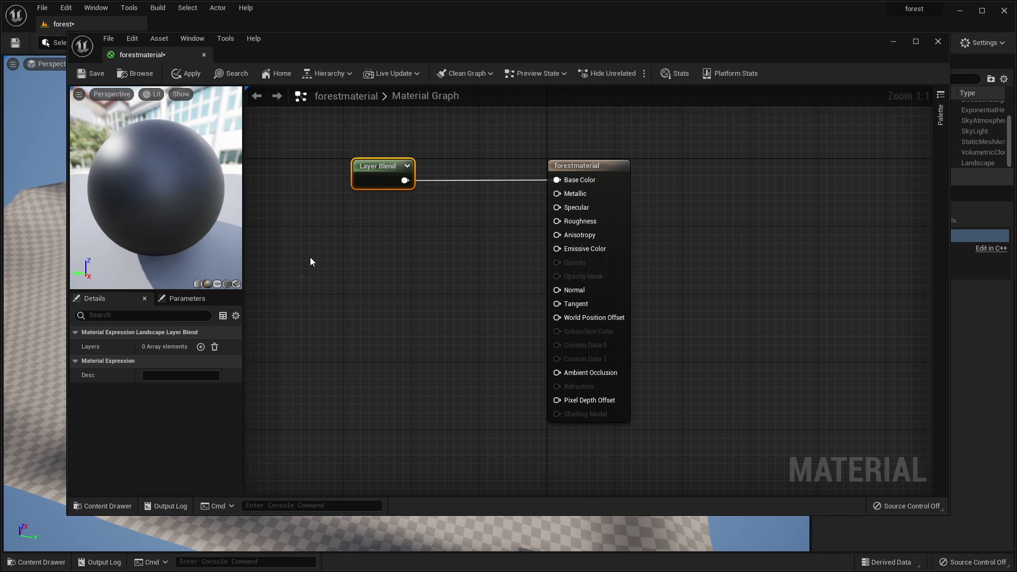
{"action": "left_click", "coordinate": [200, 347]}
{"action": "left_click", "coordinate": [201, 347]}
{"action": "right_click_drag", "start_coordinate": [401, 199], "coordinate": [621, 207]}
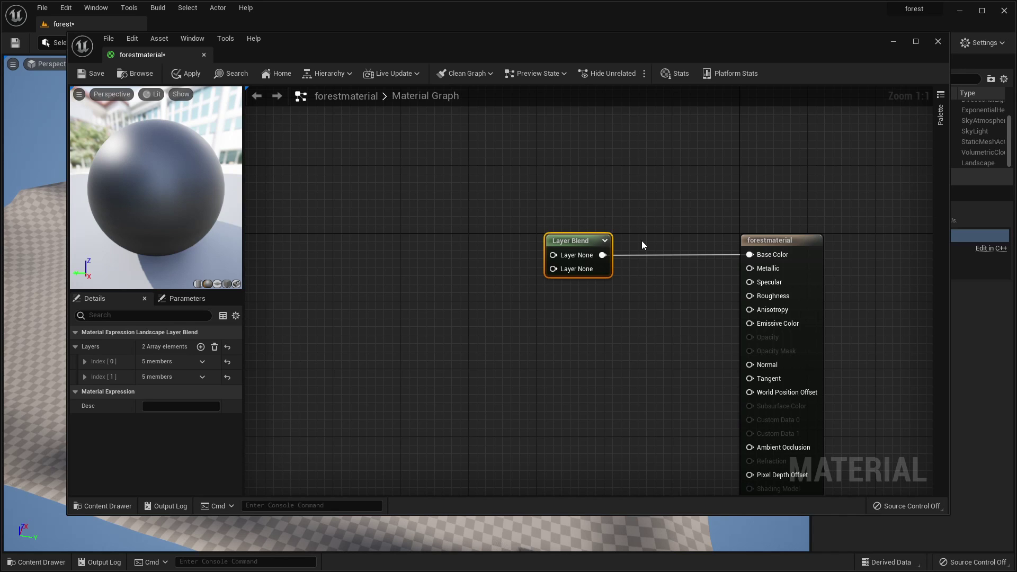
{"action": "mouse_move", "coordinate": [588, 245]}
{"action": "left_mouse_down"}
{"action": "mouse_move", "coordinate": [567, 200]}
{"action": "mouse_move", "coordinate": [583, 236]}
{"action": "left_mouse_up"}
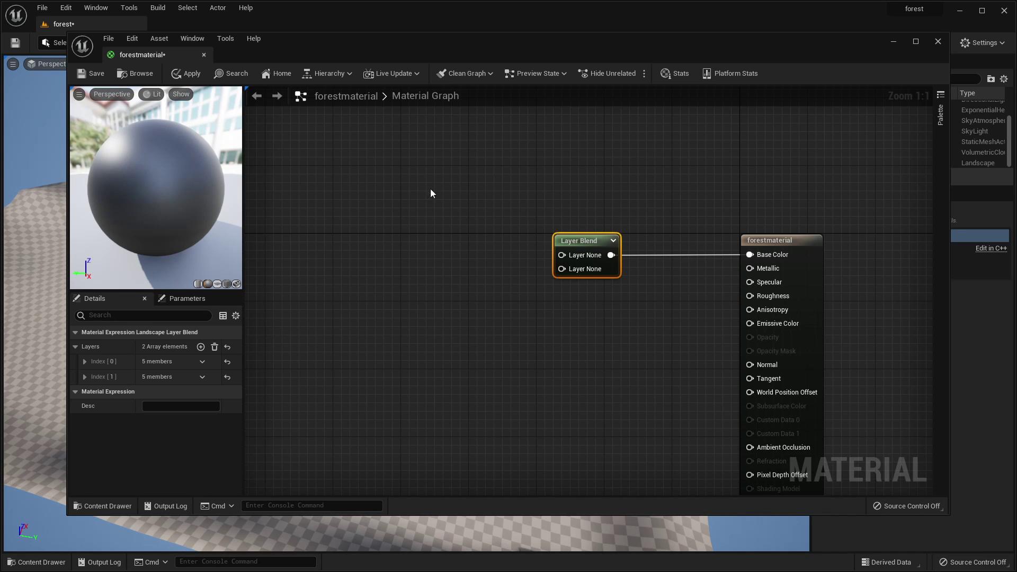
Step: Add a Texture Sample node using T_Ground_Grass_D and connect its RGB output to the first Layer Blend input
{"action": "left_click", "coordinate": [391, 195]}
{"action": "left_click_drag", "start_coordinate": [433, 202], "coordinate": [441, 182]}
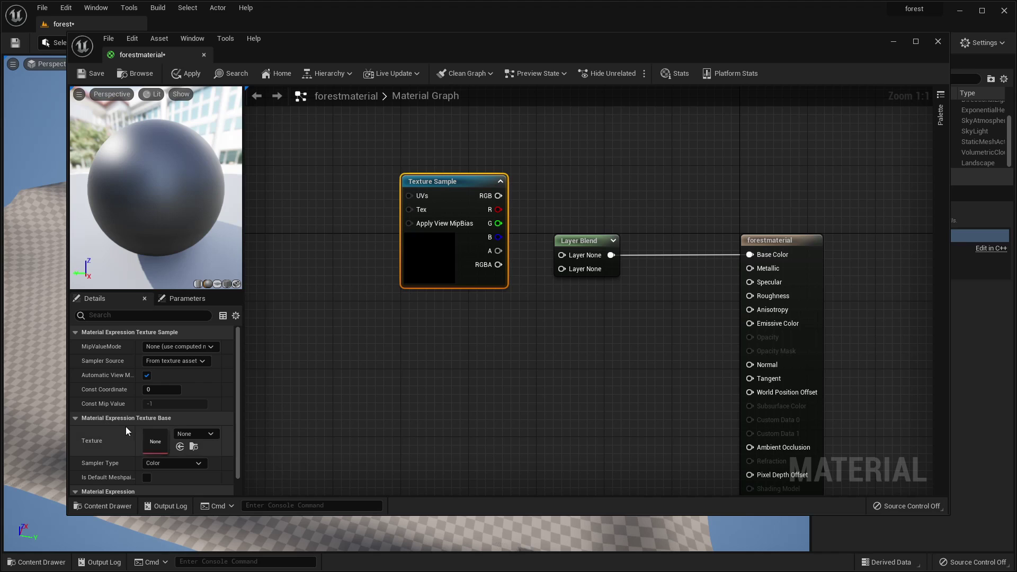
{"action": "left_click", "coordinate": [202, 433]}
{"action": "type", "text": "grass"}
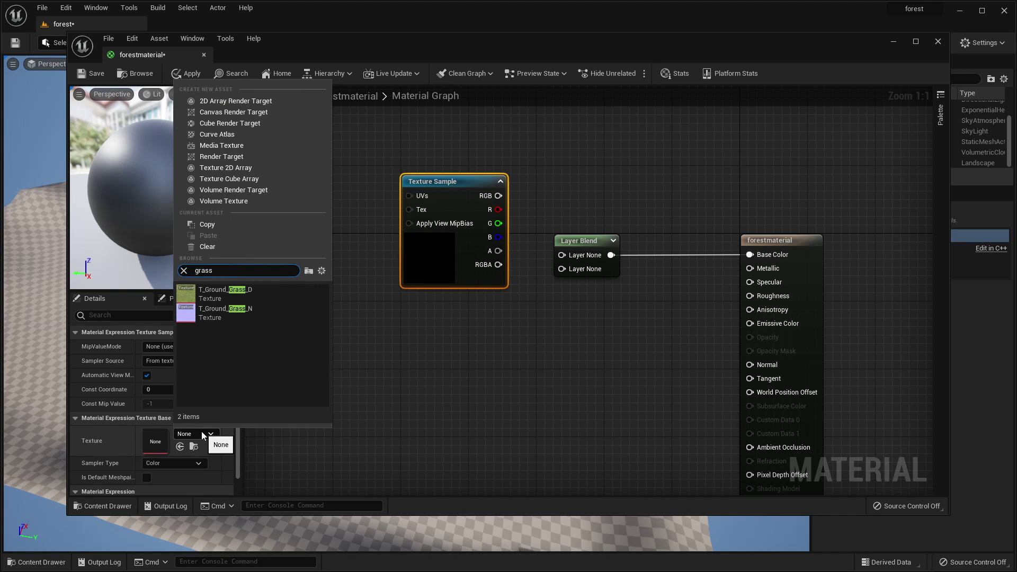
{"action": "left_click", "coordinate": [263, 294]}
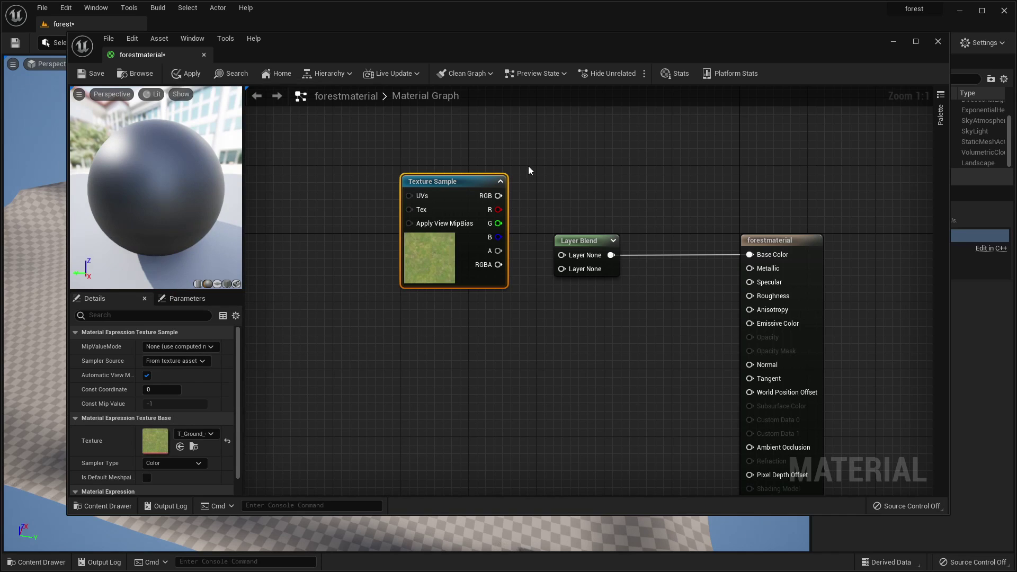
{"action": "left_click_drag", "start_coordinate": [500, 196], "coordinate": [579, 259]}
{"action": "mouse_move", "coordinate": [456, 184]}
{"action": "left_mouse_down"}
{"action": "mouse_move", "coordinate": [474, 175]}
{"action": "mouse_move", "coordinate": [447, 168]}
{"action": "left_mouse_up"}
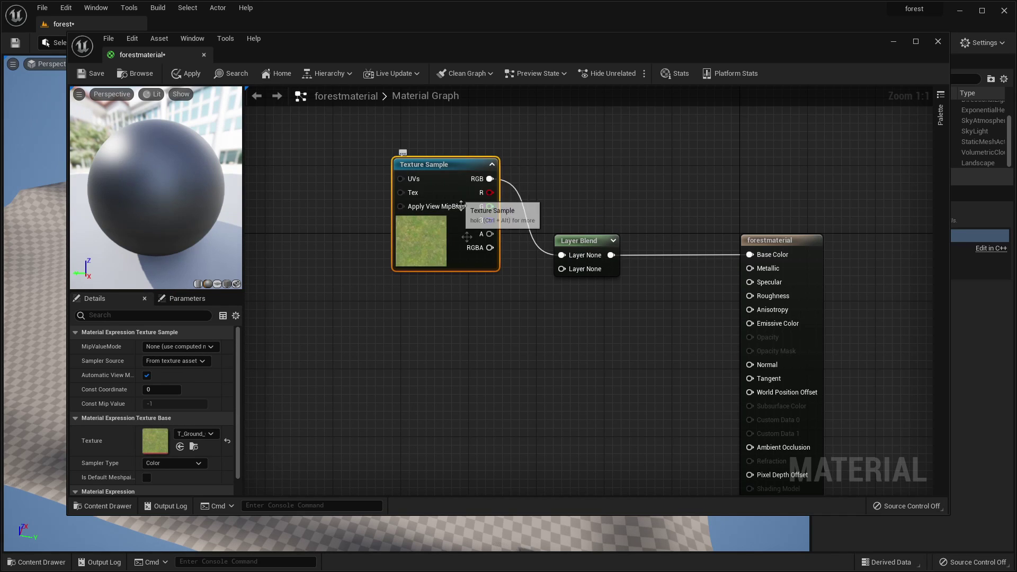
Step: Duplicate the grass Texture Sample, set its texture to T_Ground_Gravel_D, and connect its RGB output to the second Layer Blend input
{"action": "key", "text": "ctrl+c"}
{"action": "key", "text": "ctrl+v"}
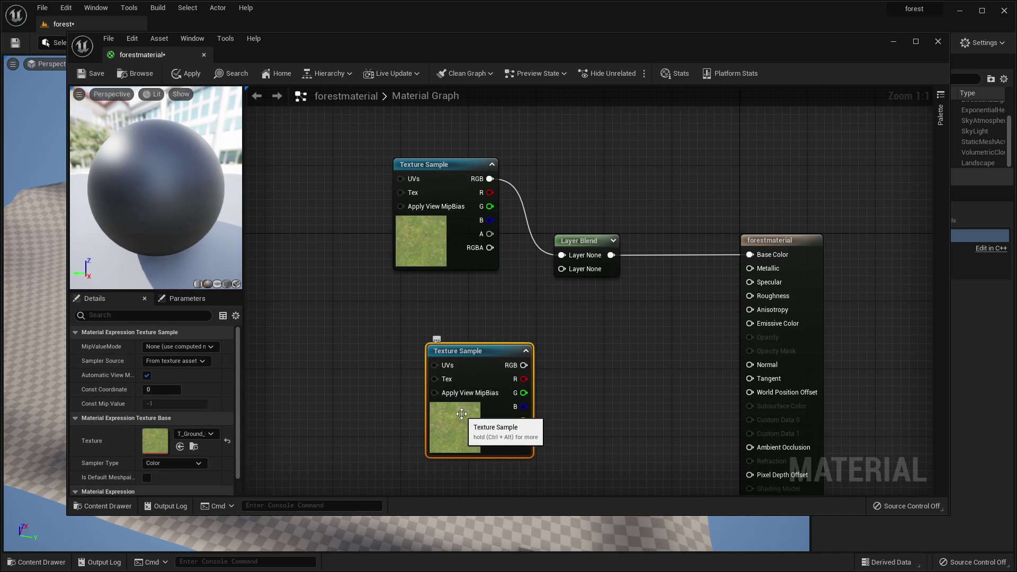
{"action": "left_click", "coordinate": [212, 434]}
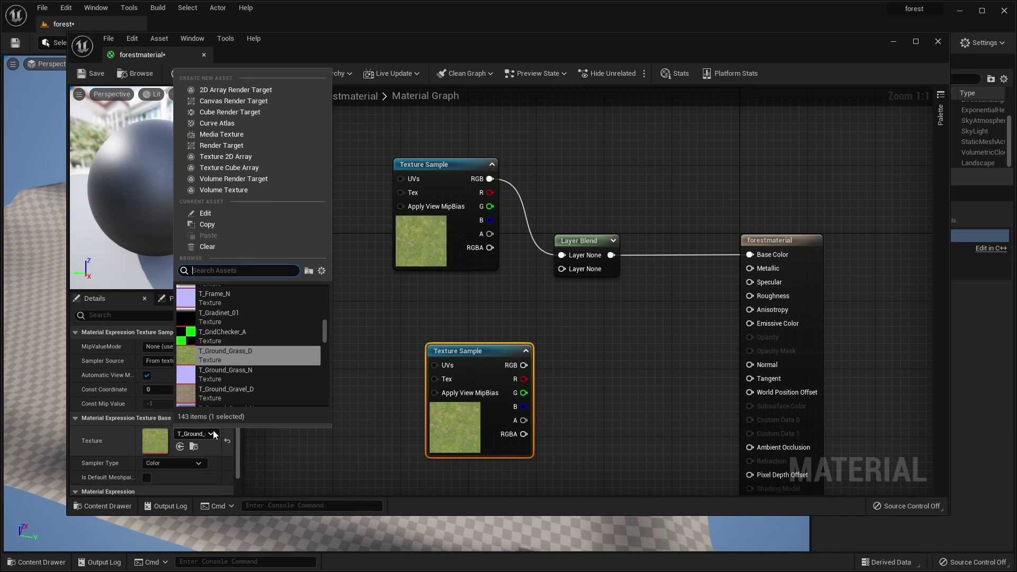
{"action": "type", "text": "dir"}
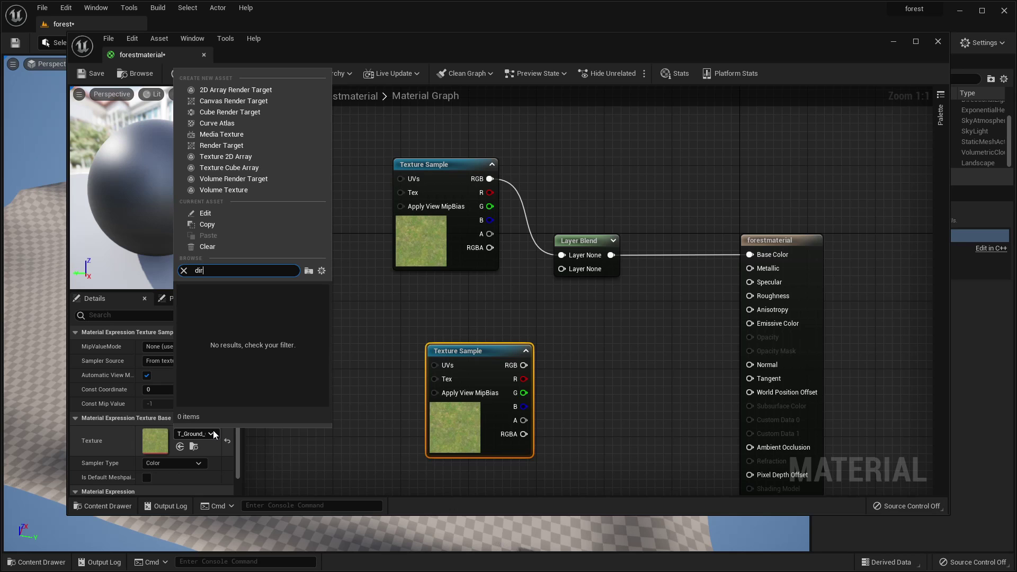
{"action": "type", "text": "tgrave"}
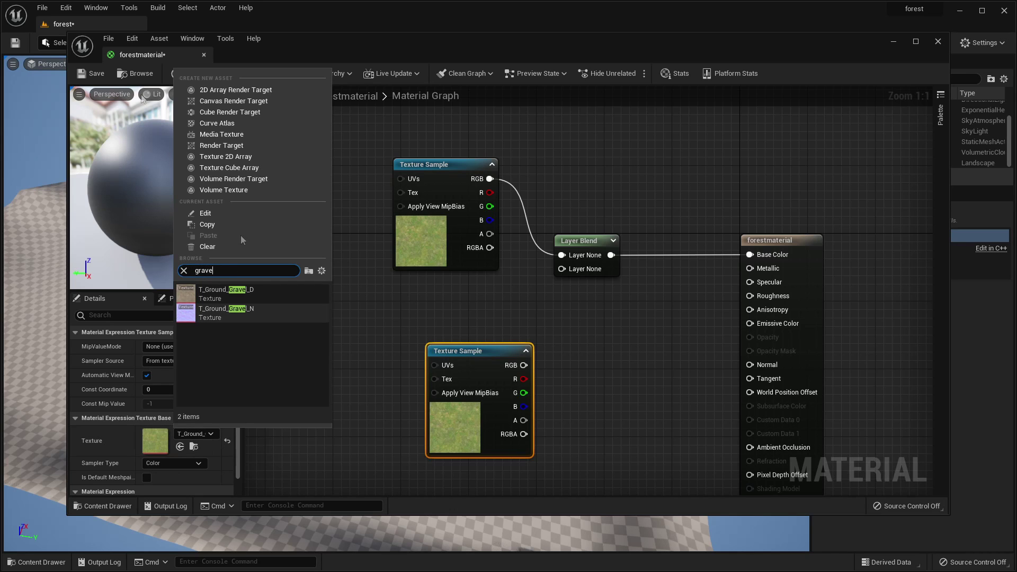
{"action": "left_click", "coordinate": [240, 290]}
{"action": "left_click_drag", "start_coordinate": [523, 365], "coordinate": [567, 269]}
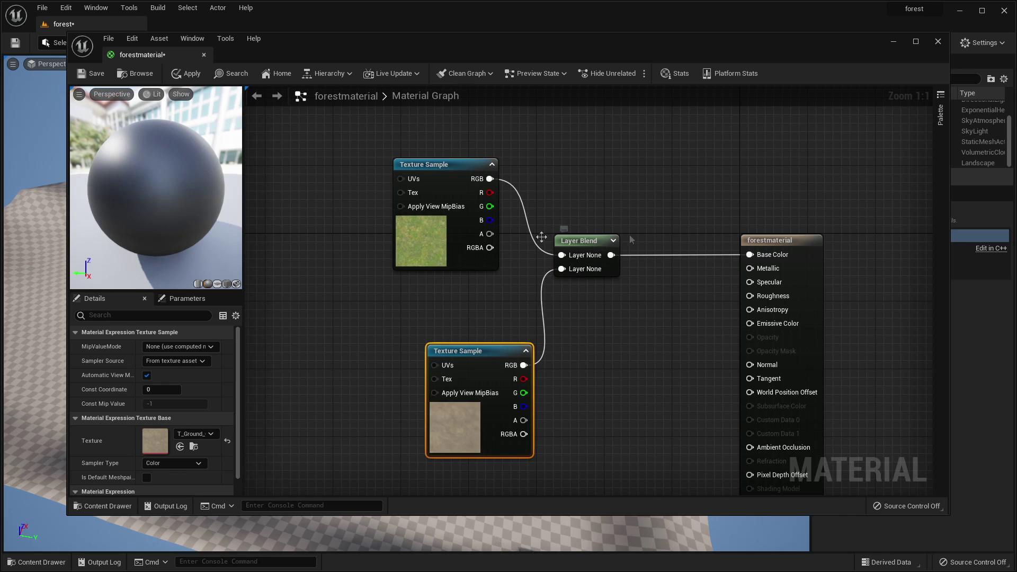
Step: Name the two layers of the Layer Blend node Grass and Dirt
{"action": "left_click", "coordinate": [609, 260]}
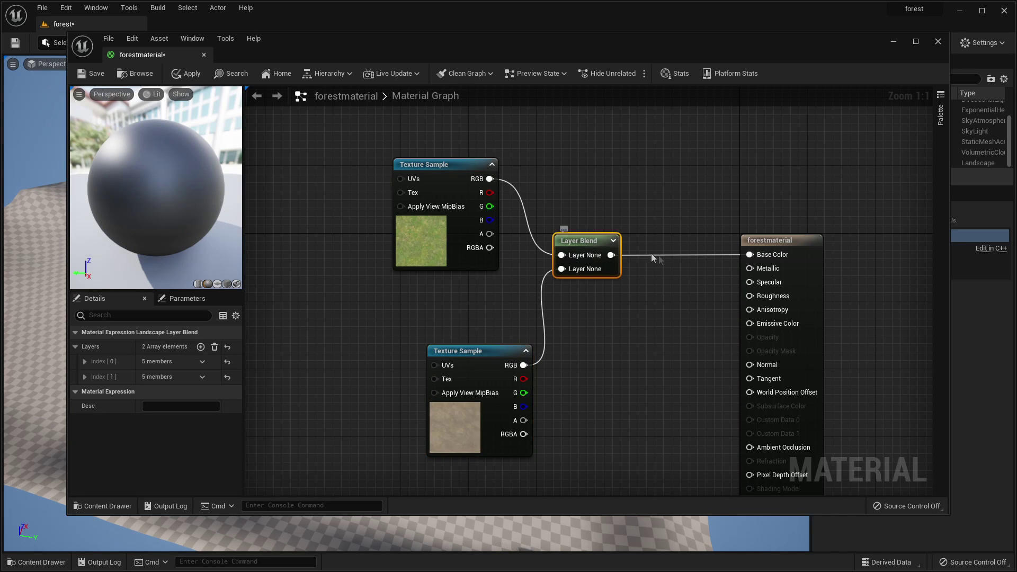
{"action": "left_click", "coordinate": [85, 361]}
{"action": "left_click", "coordinate": [159, 376]}
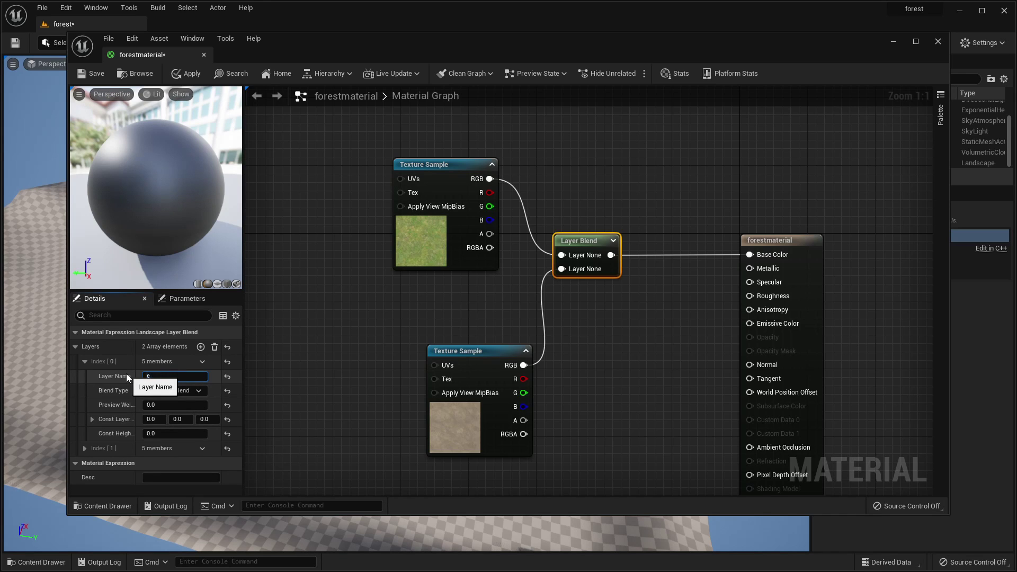
{"action": "type", "text": "Grass"}
{"action": "key", "text": "Return"}
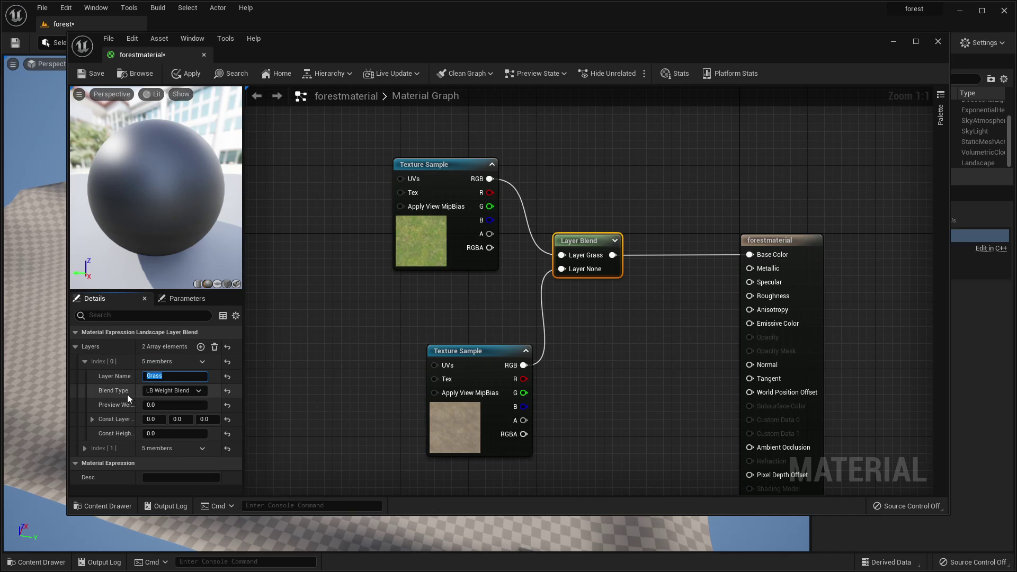
{"action": "left_click", "coordinate": [85, 448]}
{"action": "scroll", "coordinate": [129, 430], "scroll_direction": "down", "scroll_amount": 2}
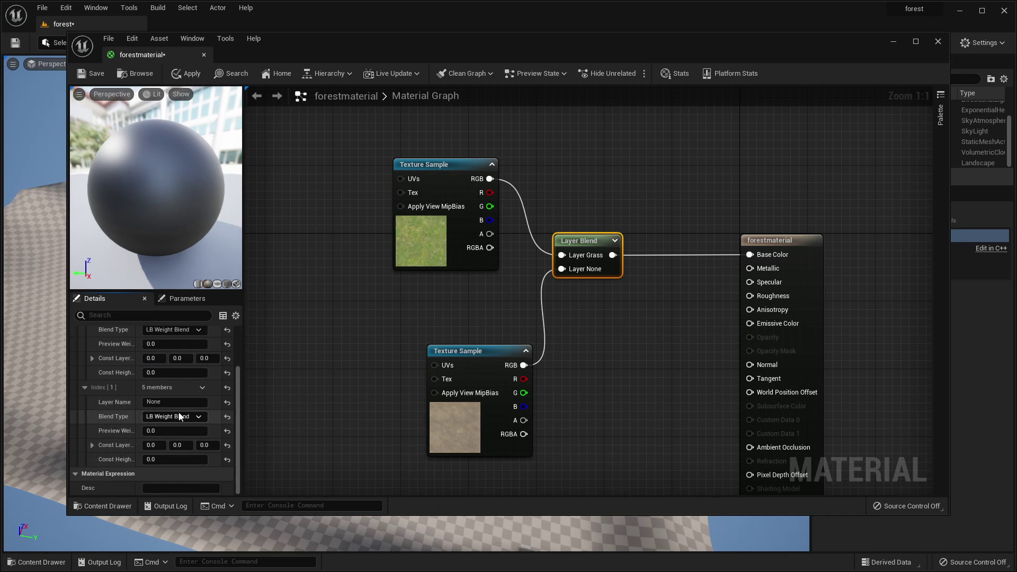
{"action": "left_click", "coordinate": [140, 402]}
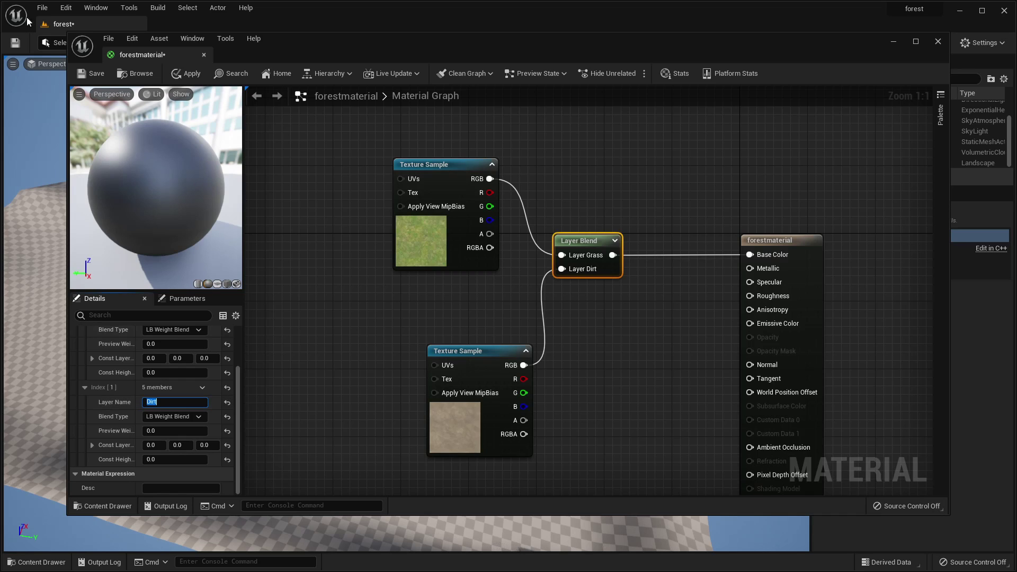
Step: Set the preview weight of both the Grass and Dirt layers to 0.5 and apply the material changes
{"action": "left_click", "coordinate": [175, 343]}
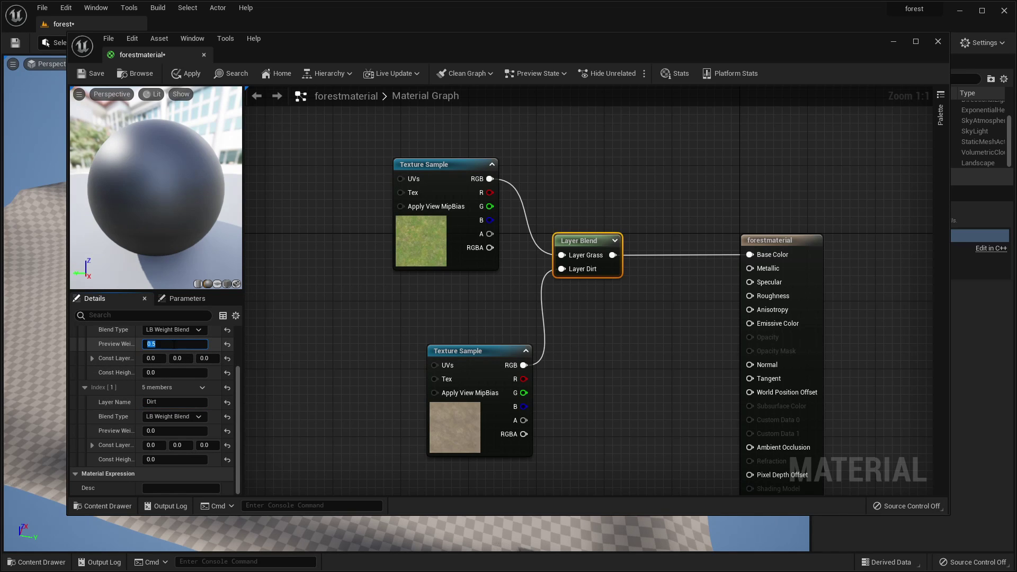
{"action": "left_click", "coordinate": [169, 430]}
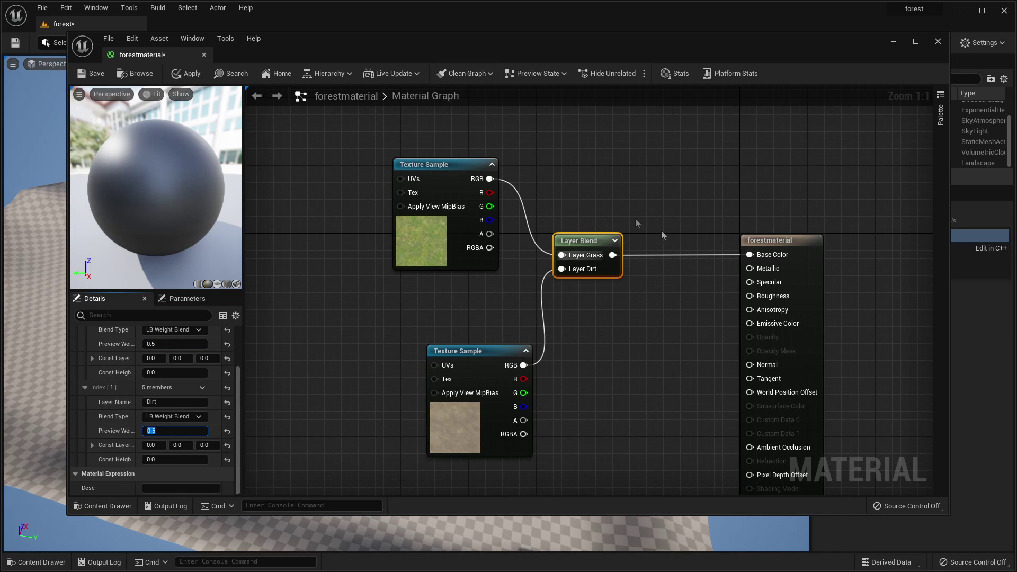
{"action": "left_click", "coordinate": [187, 73]}
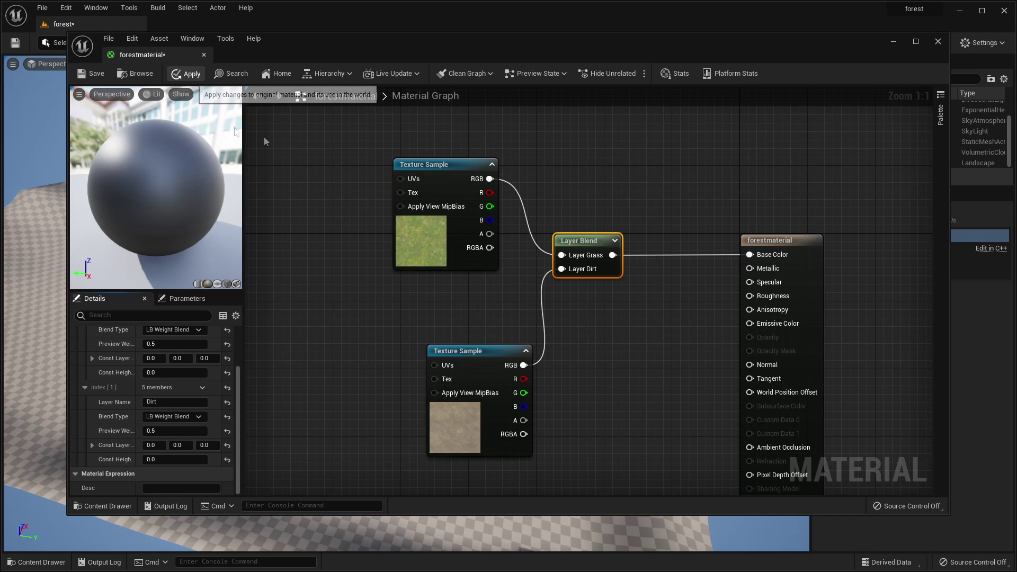
Step: Return to the level and assign forestmaterial as the Landscape Material of the landscape
{"action": "left_click", "coordinate": [898, 43]}
{"action": "left_click", "coordinate": [495, 236]}
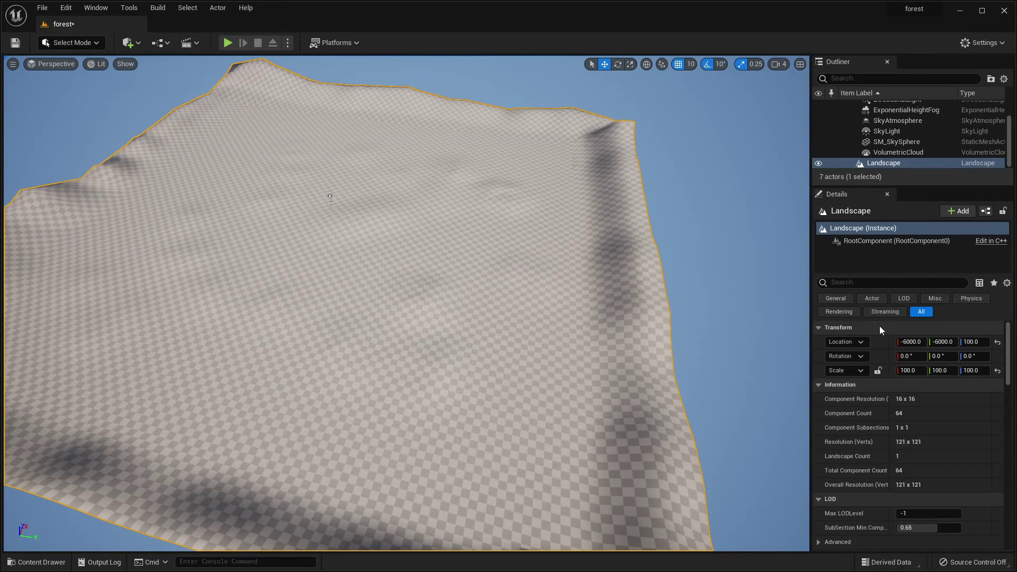
{"action": "scroll", "coordinate": [881, 330], "scroll_direction": "down", "scroll_amount": 10}
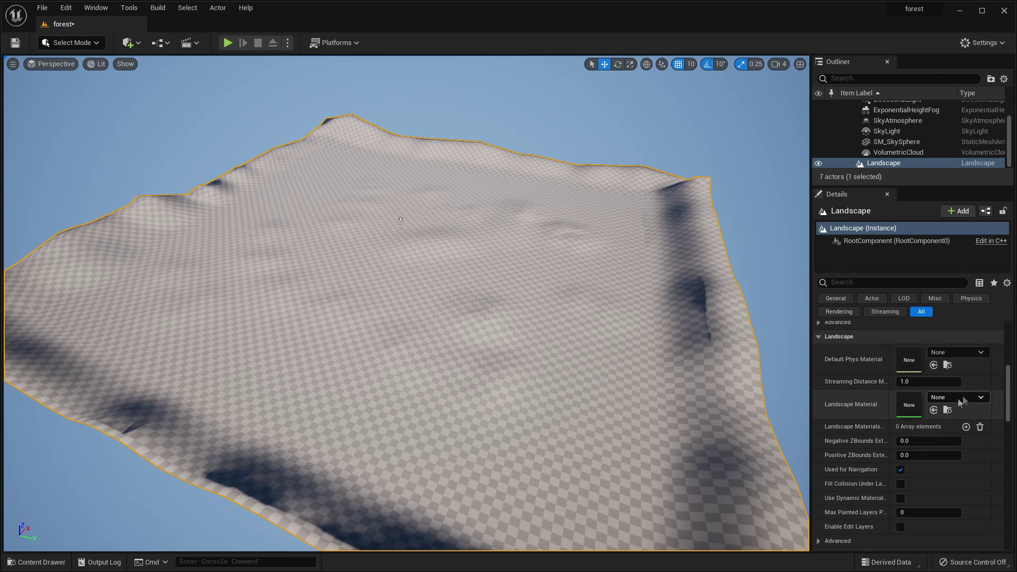
{"action": "left_click", "coordinate": [961, 397]}
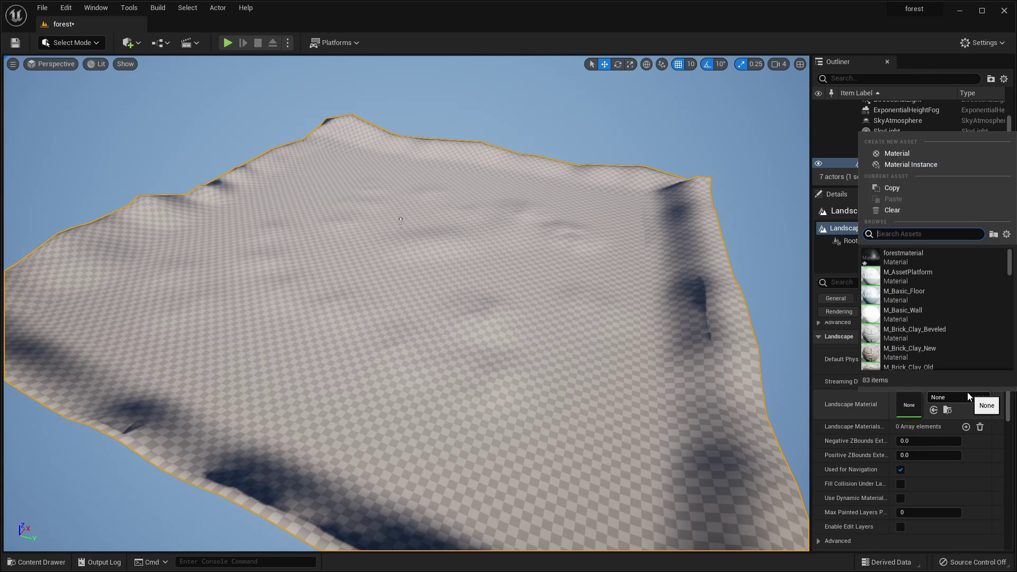
{"action": "left_click", "coordinate": [912, 258]}
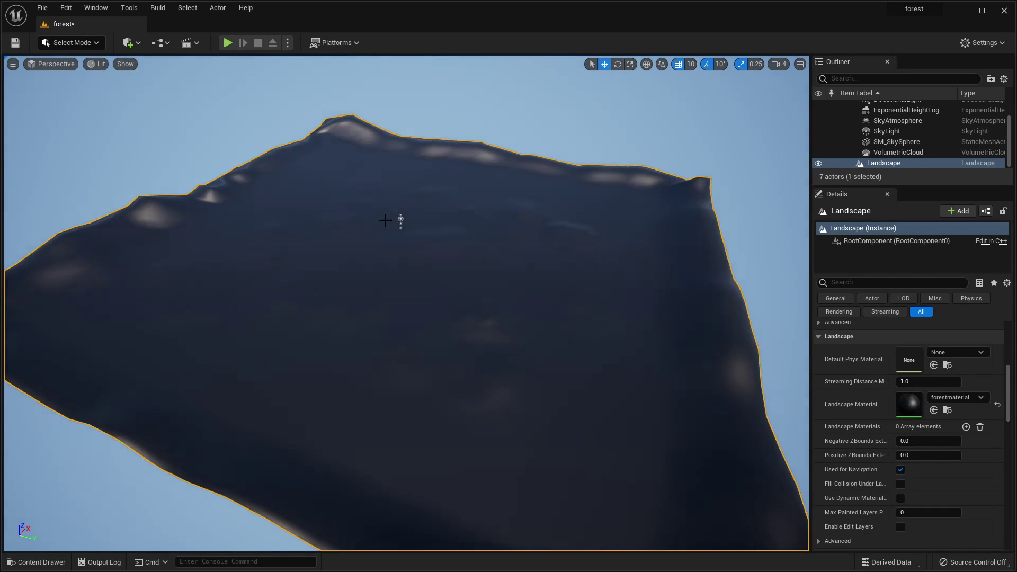
Step: Switch to landscape painting and create a weight-blended layer info object for the Grass layer, saved as Grass_LayerInfo
{"action": "right_click_drag", "start_coordinate": [400, 221], "coordinate": [388, 173]}
{"action": "key", "text": "s"}
{"action": "left_click", "coordinate": [70, 43]}
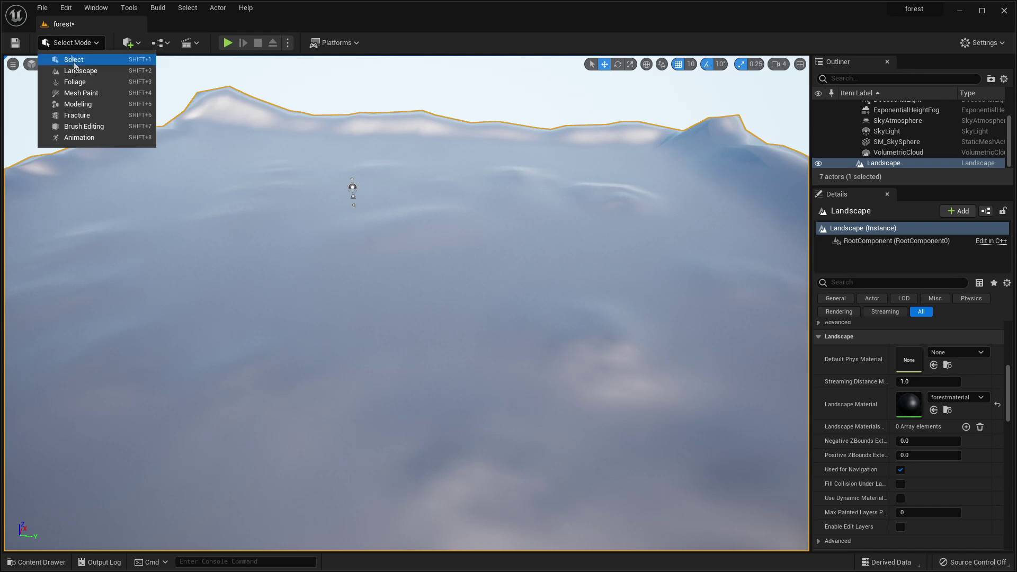
{"action": "left_click", "coordinate": [74, 70]}
{"action": "left_click", "coordinate": [130, 81]}
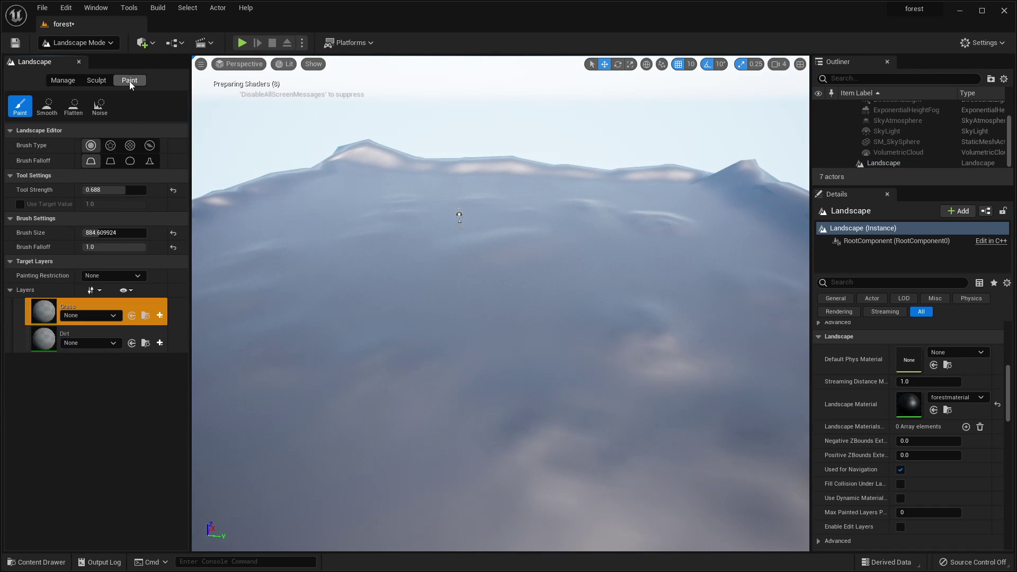
{"action": "left_click", "coordinate": [68, 313]}
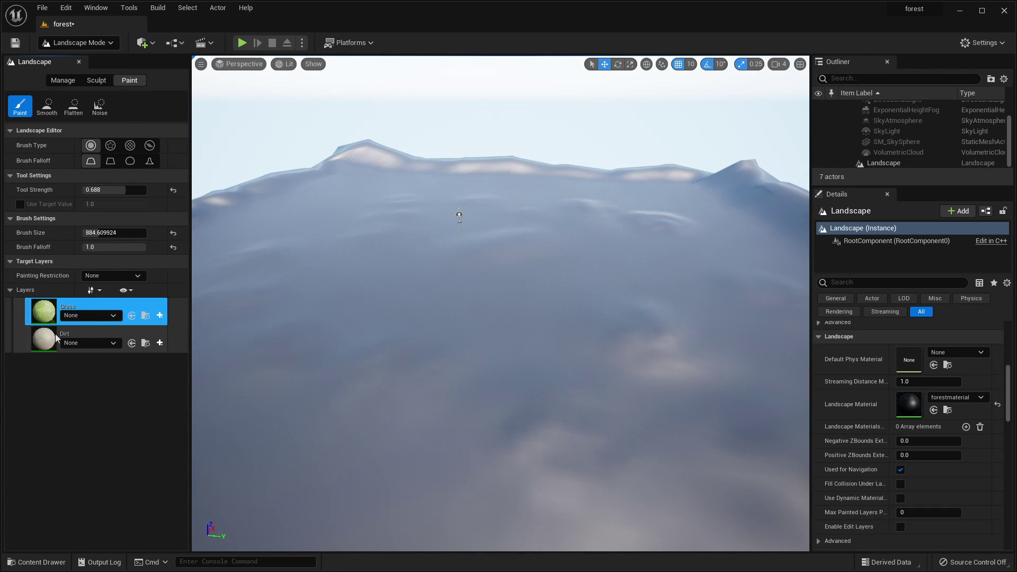
{"action": "left_click", "coordinate": [159, 317]}
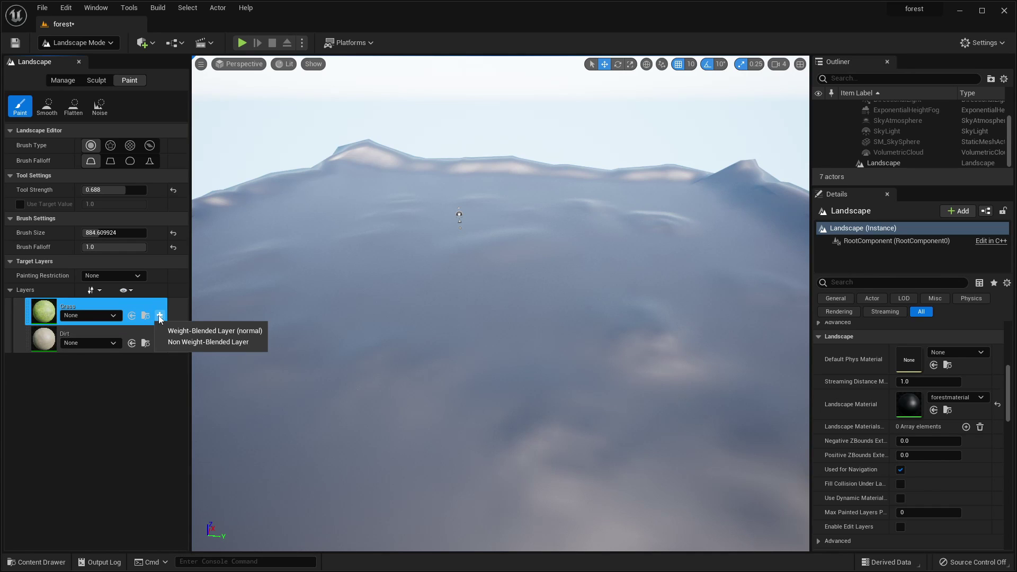
{"action": "left_click", "coordinate": [199, 331]}
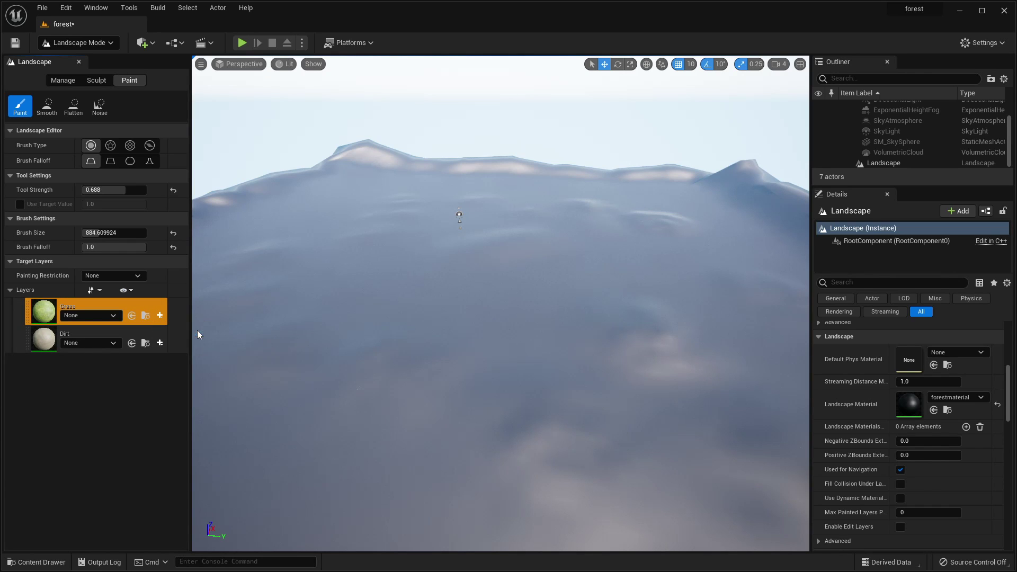
{"action": "left_click", "coordinate": [549, 386]}
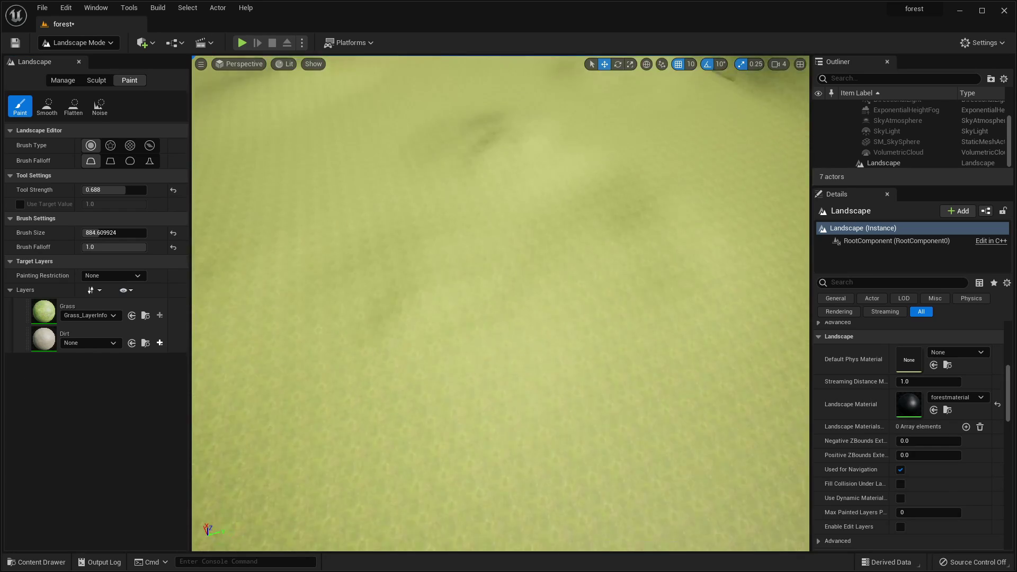
Step: Create a weight-blended layer info object for the Dirt layer, saved as Dirt_LayerInfo in the forest_sharedassets folder
{"action": "mouse_move", "coordinate": [500, 303]}
{"action": "right_mouse_down"}
{"action": "mouse_move", "coordinate": [440, 217]}
{"action": "mouse_move", "coordinate": [445, 207]}
{"action": "mouse_move", "coordinate": [392, 206]}
{"action": "mouse_move", "coordinate": [445, 201]}
{"action": "mouse_move", "coordinate": [498, 218]}
{"action": "mouse_move", "coordinate": [551, 276]}
{"action": "mouse_move", "coordinate": [582, 255]}
{"action": "mouse_move", "coordinate": [689, 249]}
{"action": "mouse_move", "coordinate": [625, 254]}
{"action": "mouse_move", "coordinate": [655, 288]}
{"action": "right_mouse_up"}
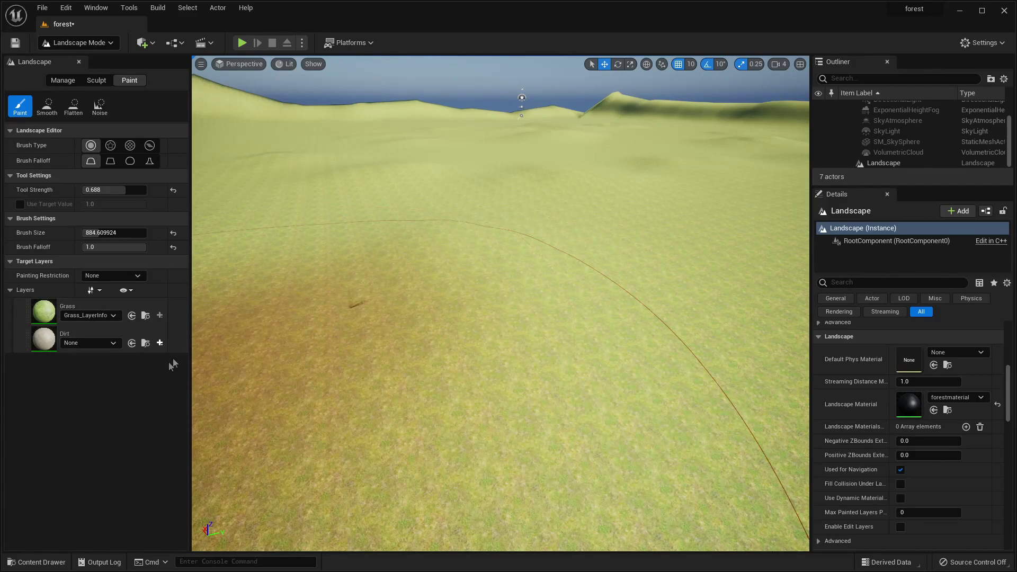
{"action": "left_click", "coordinate": [160, 342]}
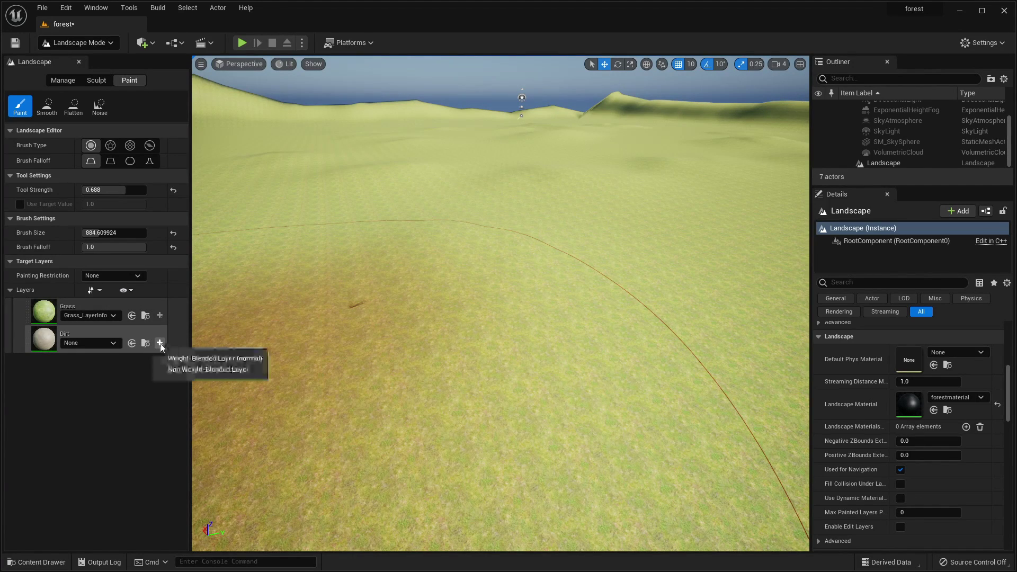
{"action": "left_click", "coordinate": [196, 359]}
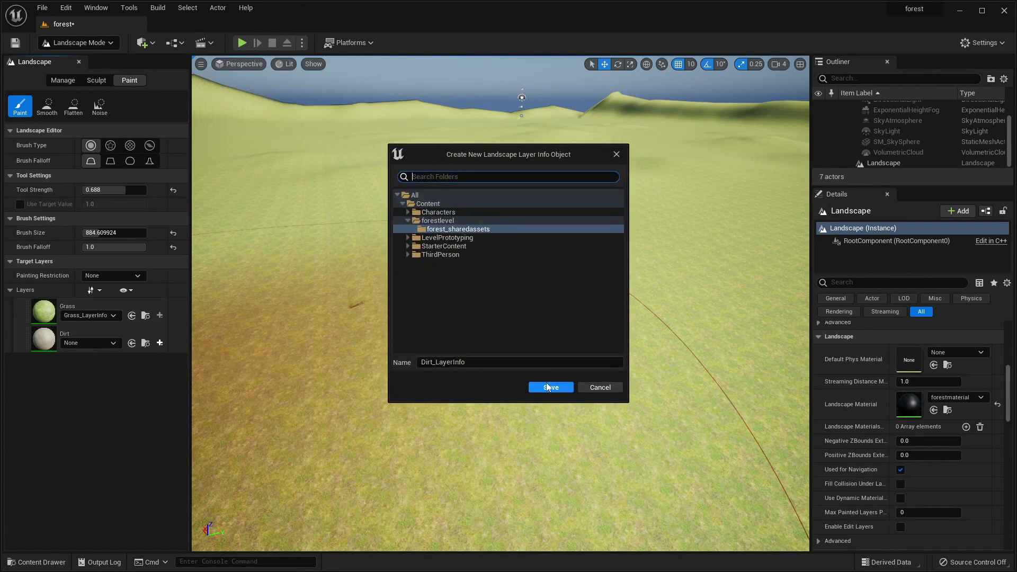
{"action": "left_click", "coordinate": [549, 387]}
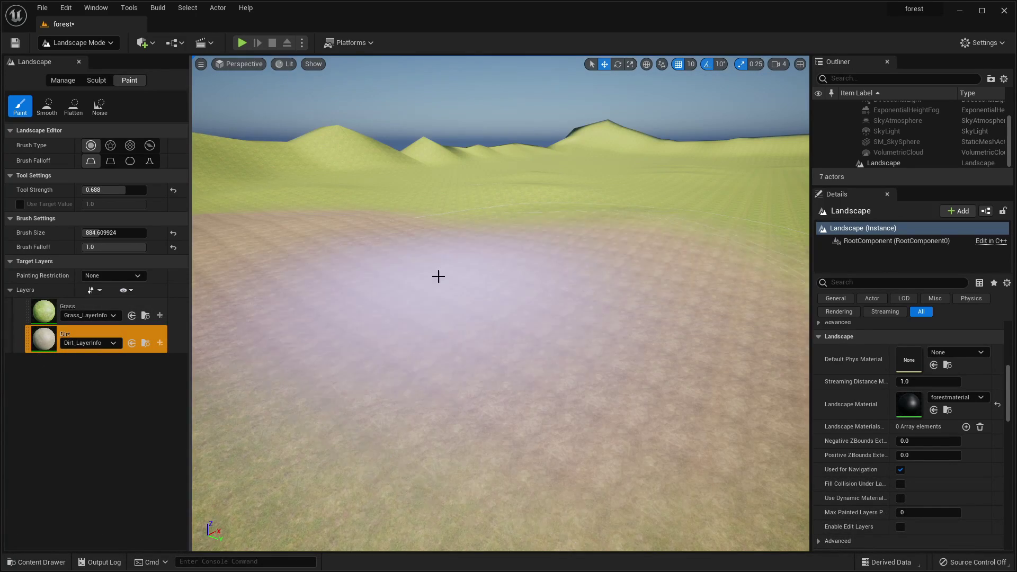
Step: Paint a trial stroke of the Dirt layer across the grassy landscape
{"action": "mouse_move", "coordinate": [565, 244]}
{"action": "right_mouse_down"}
{"action": "mouse_move", "coordinate": [565, 328]}
{"action": "mouse_move", "coordinate": [564, 244]}
{"action": "right_mouse_up"}
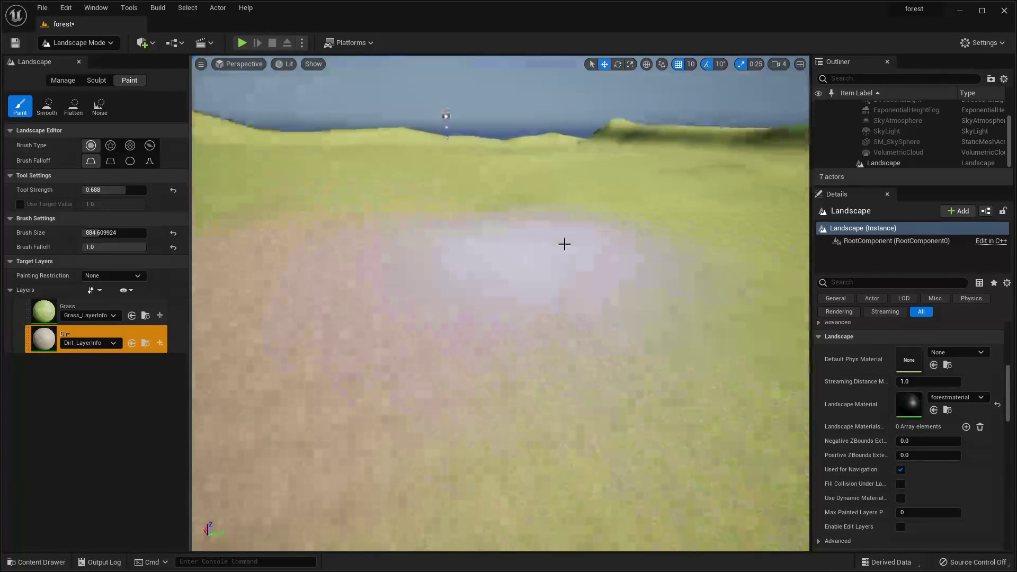
{"action": "left_click_drag", "start_coordinate": [554, 230], "coordinate": [618, 275]}
{"action": "mouse_move", "coordinate": [603, 223]}
{"action": "right_mouse_down"}
{"action": "mouse_move", "coordinate": [709, 118]}
{"action": "mouse_move", "coordinate": [604, 223]}
{"action": "mouse_move", "coordinate": [688, 360]}
{"action": "mouse_move", "coordinate": [784, 382]}
{"action": "mouse_move", "coordinate": [795, 355]}
{"action": "right_mouse_up"}
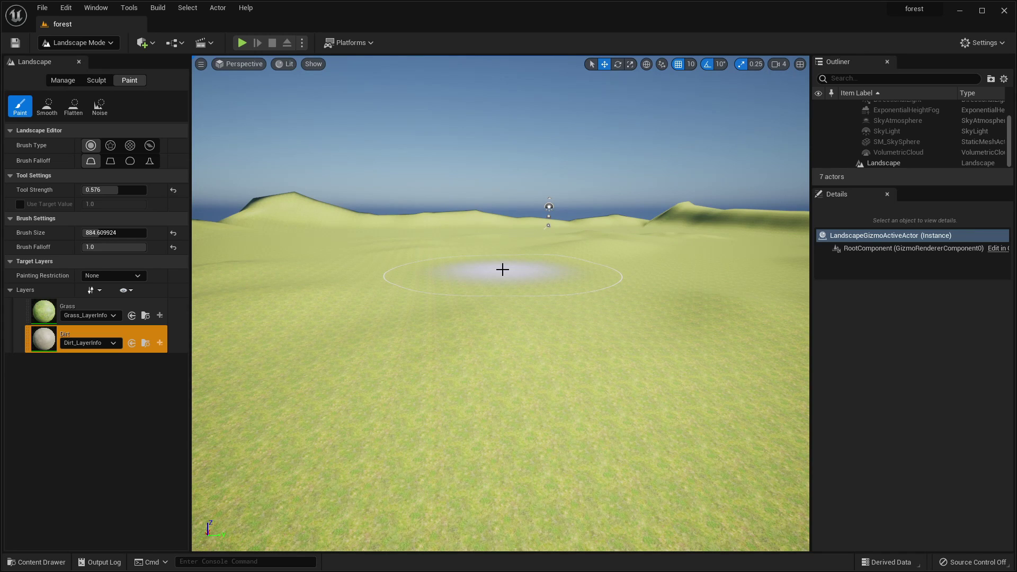
Step: Switch from landscape editing back to Select mode and open Quixel Bridge
{"action": "left_click", "coordinate": [74, 45]}
{"action": "left_click", "coordinate": [74, 59]}
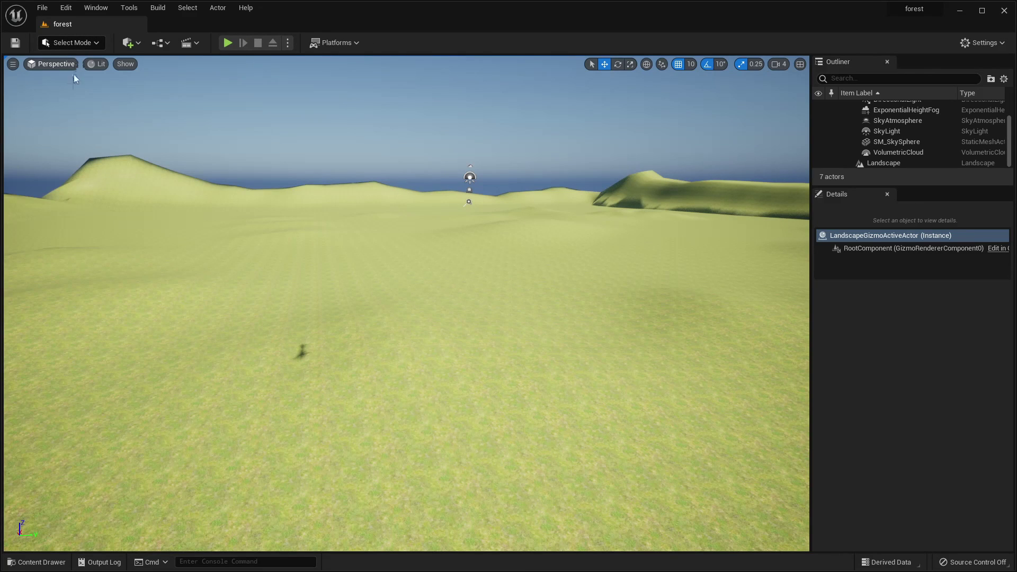
{"action": "left_click", "coordinate": [126, 46]}
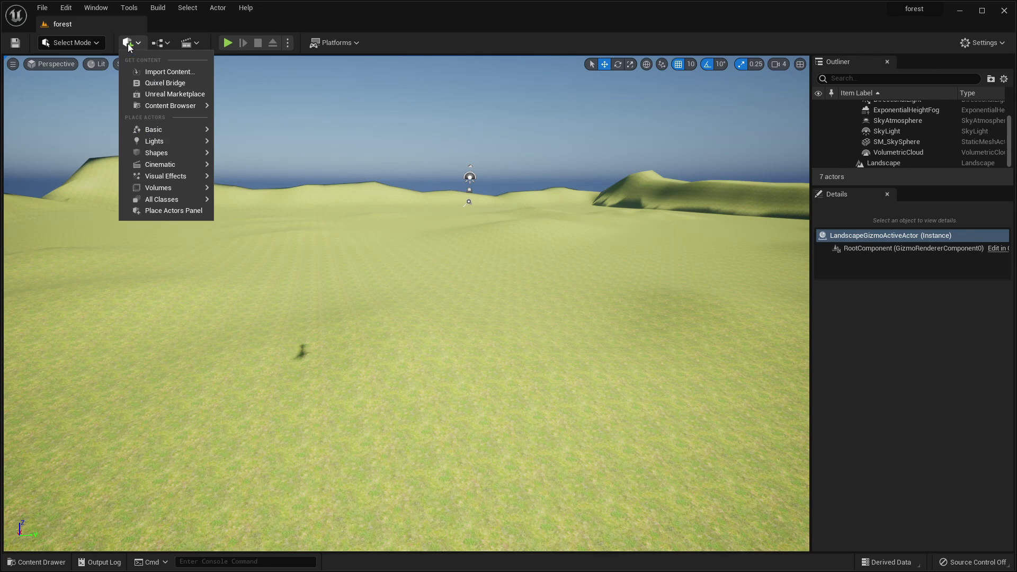
{"action": "left_click", "coordinate": [156, 81]}
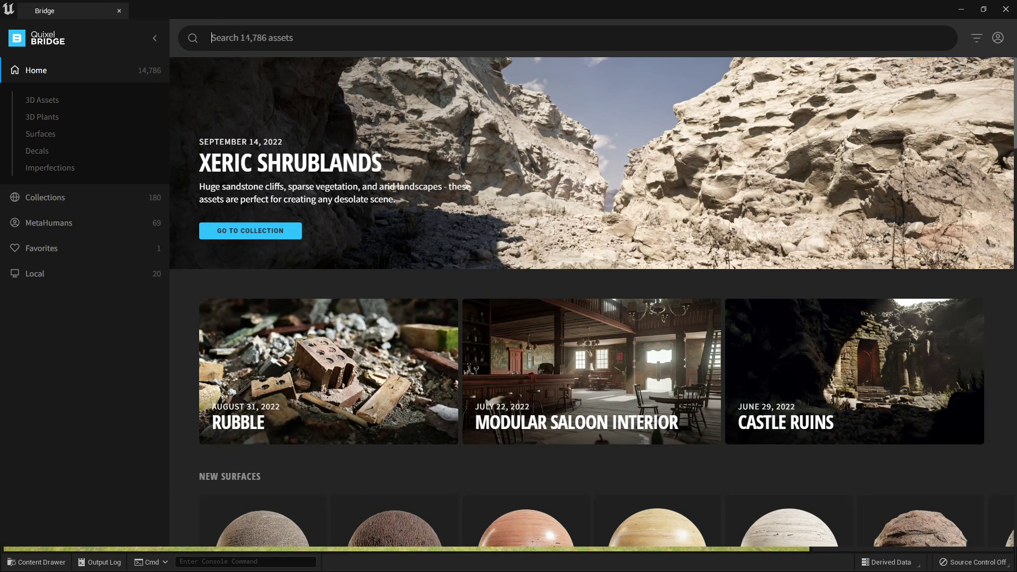
Step: Search the Bridge library for grass and open the details of the Kikuyu Grass 3D plant
{"action": "left_click", "coordinate": [247, 37]}
{"action": "type", "text": "grass"}
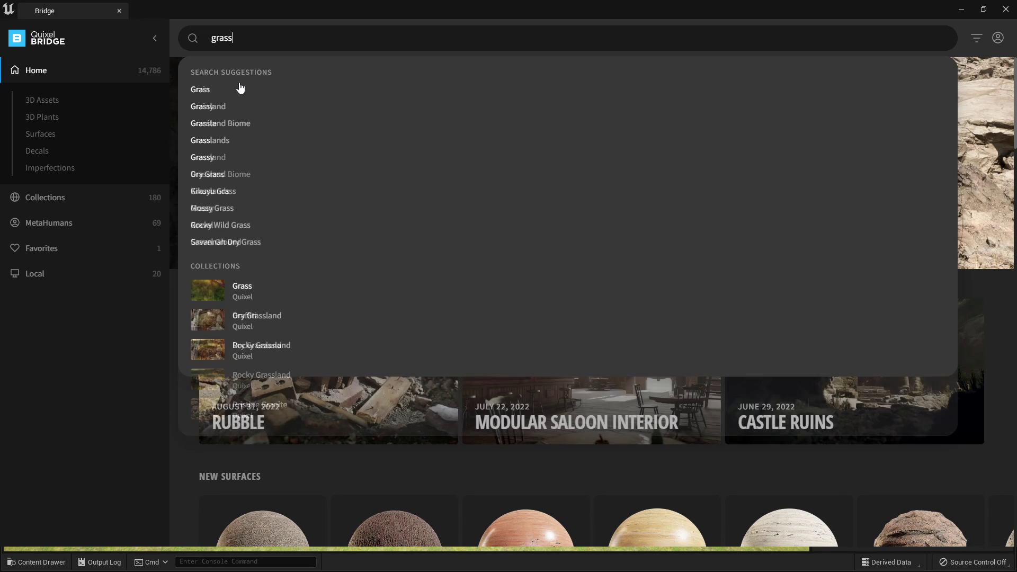
{"action": "left_click", "coordinate": [243, 88]}
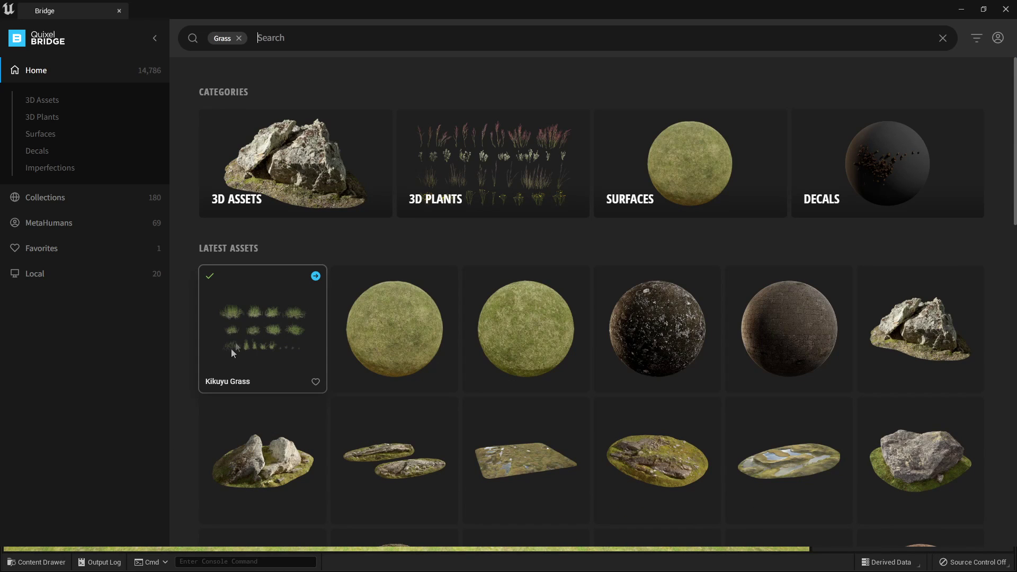
{"action": "left_click", "coordinate": [261, 325]}
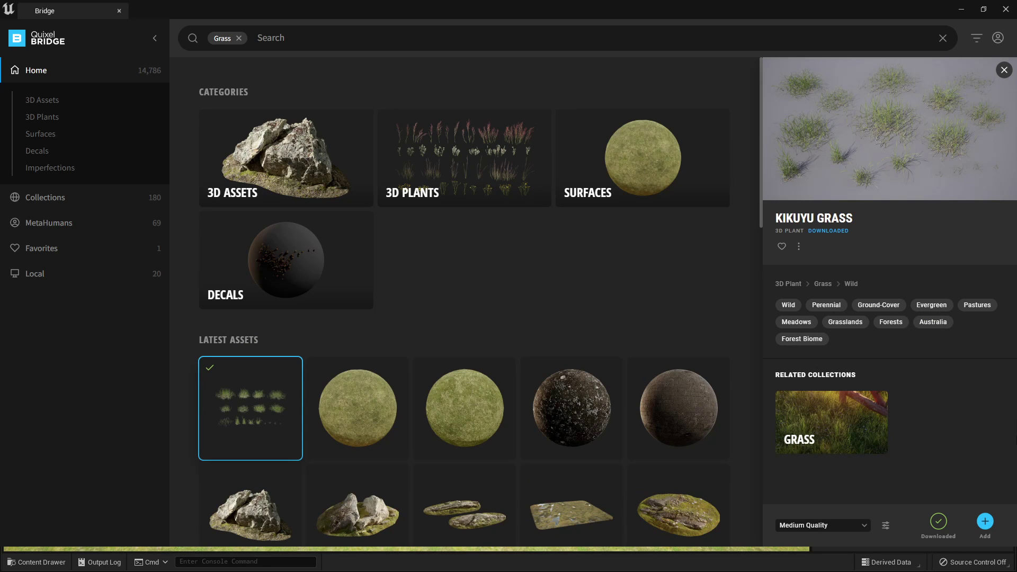
Step: Add the downloaded Kikuyu Grass at medium quality to the project and return to the level editor
{"action": "left_click", "coordinate": [988, 524]}
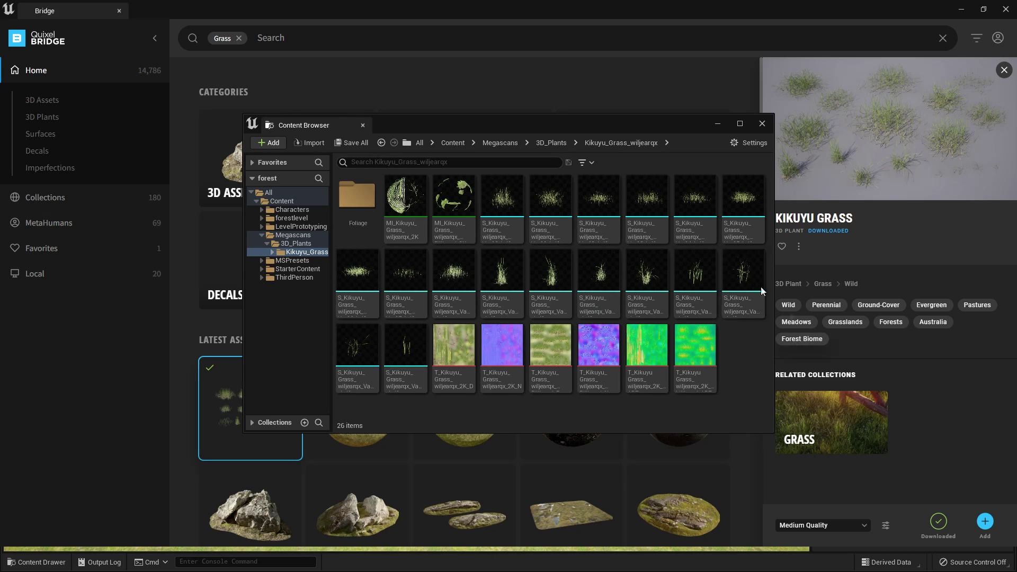
{"action": "left_click", "coordinate": [763, 123]}
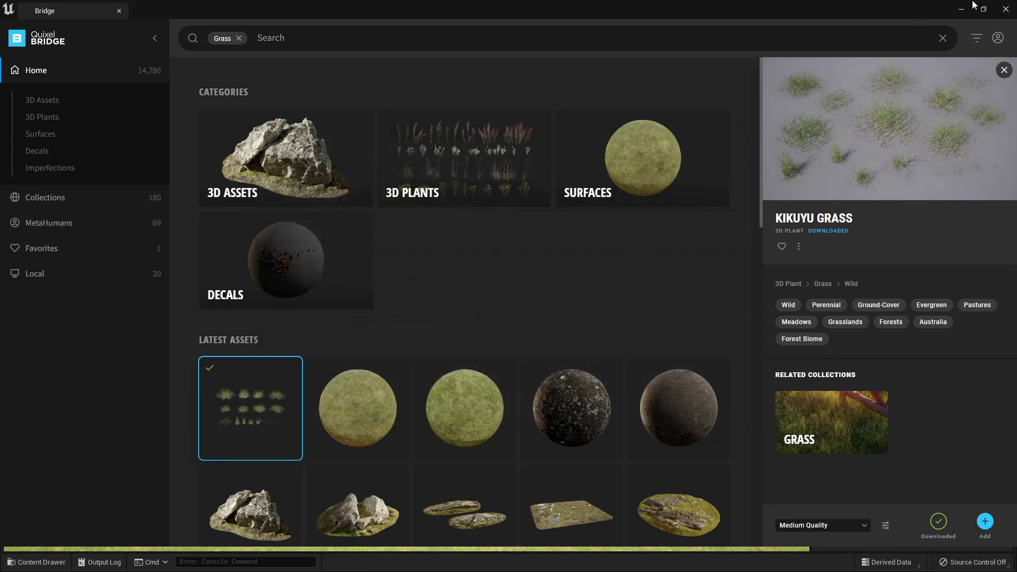
{"action": "left_click", "coordinate": [960, 11]}
Step: Open the Kikuyu_Grass_wiljearqx folder under Megascans/3D_Plants to examine the imported grass assets
{"action": "left_click", "coordinate": [39, 563]}
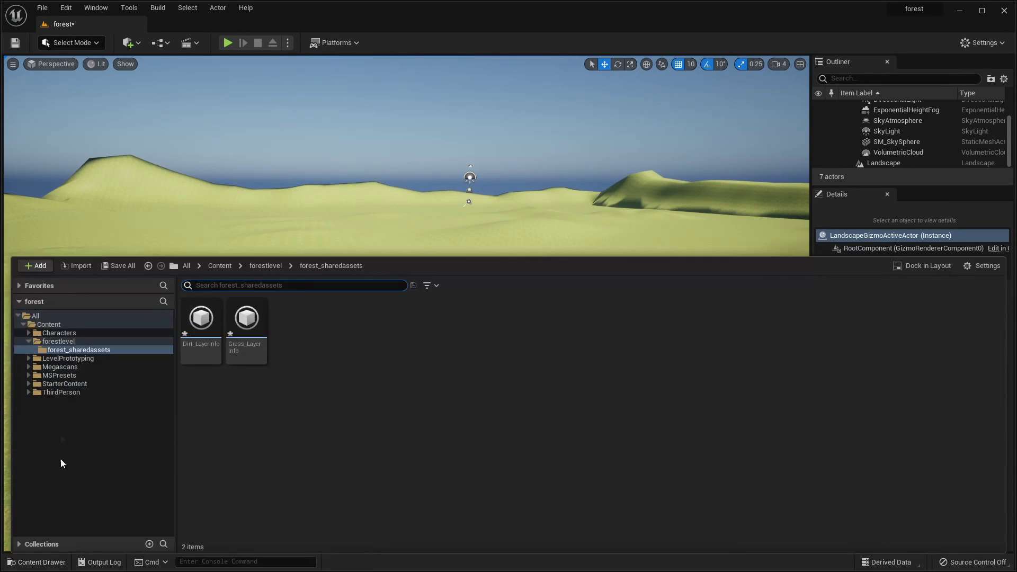
{"action": "left_click", "coordinate": [68, 366]}
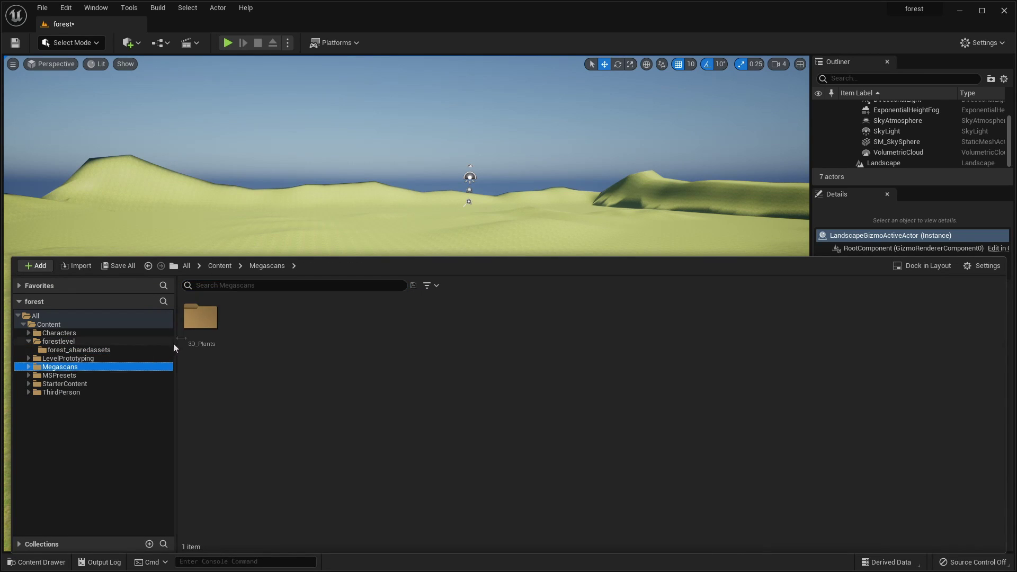
{"action": "double_click", "coordinate": [201, 321]}
{"action": "left_click", "coordinate": [201, 342]}
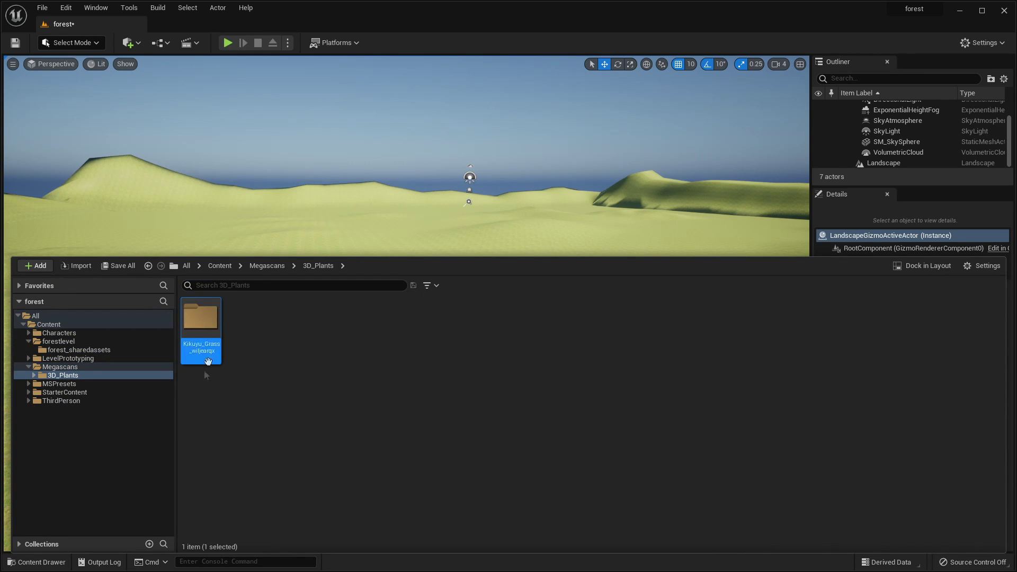
{"action": "double_click", "coordinate": [201, 341]}
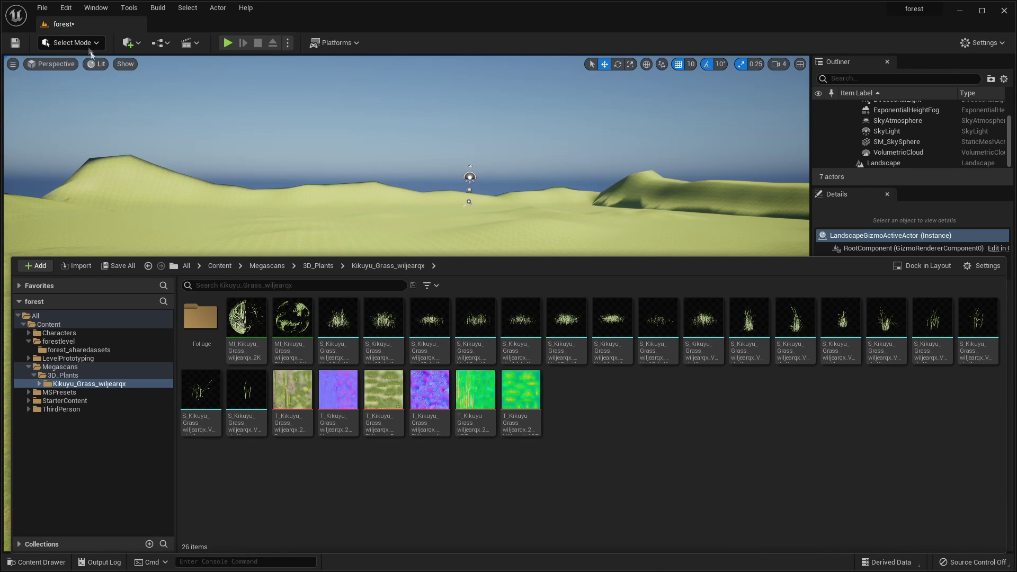
Step: Switch to Foliage mode and activate the first three Kikuyu grass variants for painting
{"action": "left_click", "coordinate": [88, 45]}
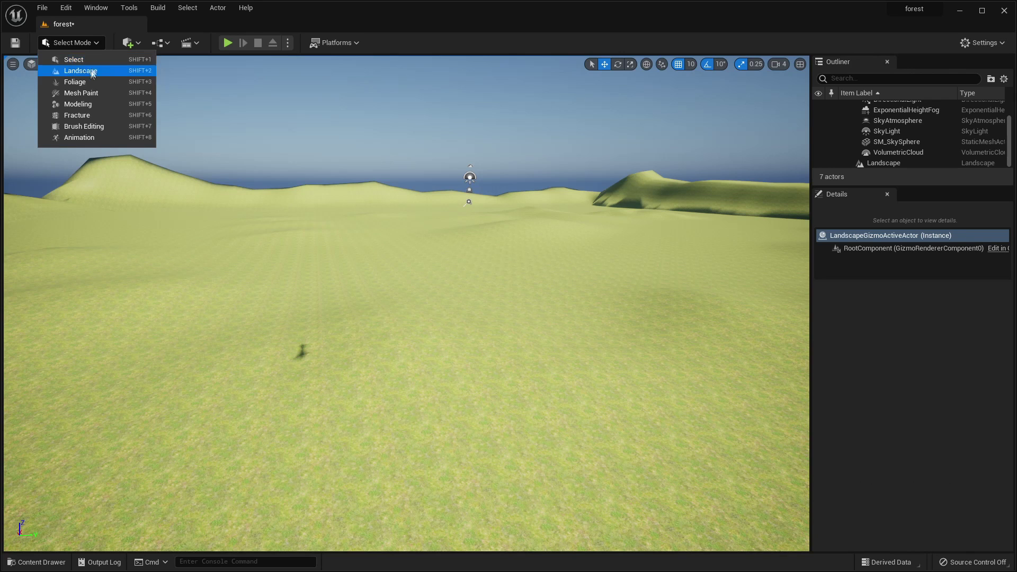
{"action": "left_click", "coordinate": [82, 82]}
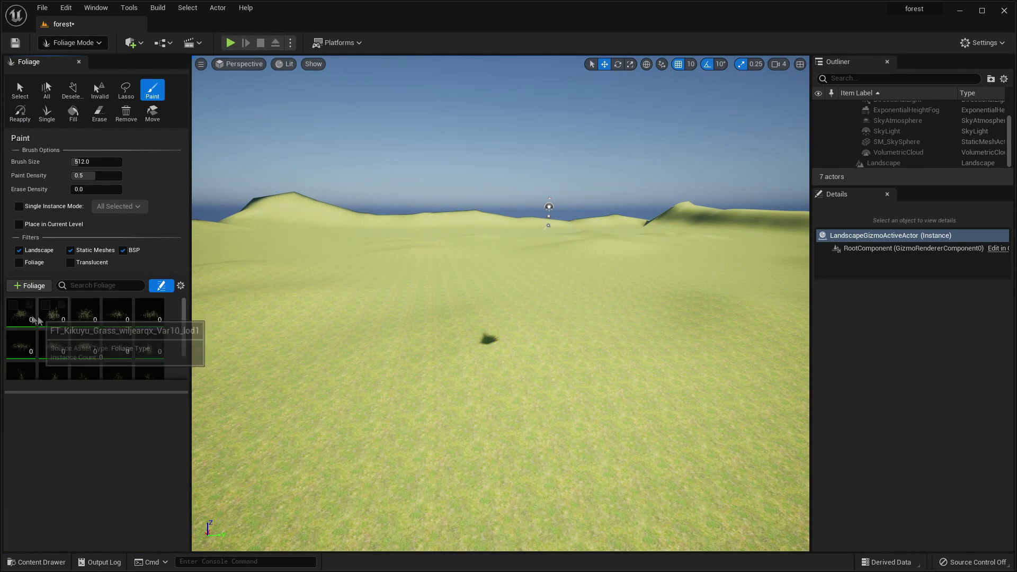
{"action": "left_click_drag", "start_coordinate": [136, 391], "coordinate": [137, 429]}
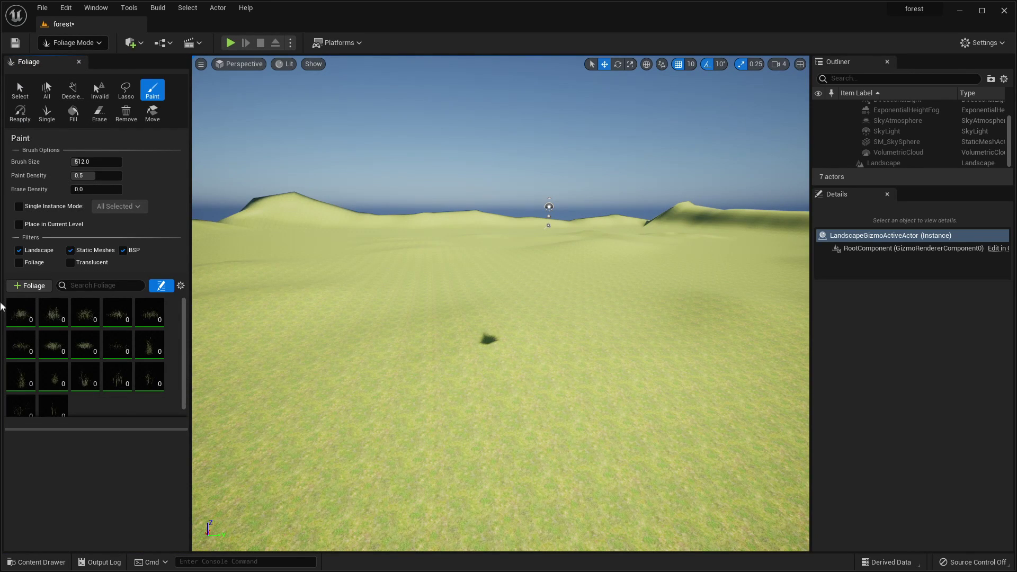
{"action": "left_click", "coordinate": [13, 305]}
{"action": "left_click", "coordinate": [45, 306]}
{"action": "left_click", "coordinate": [77, 306]}
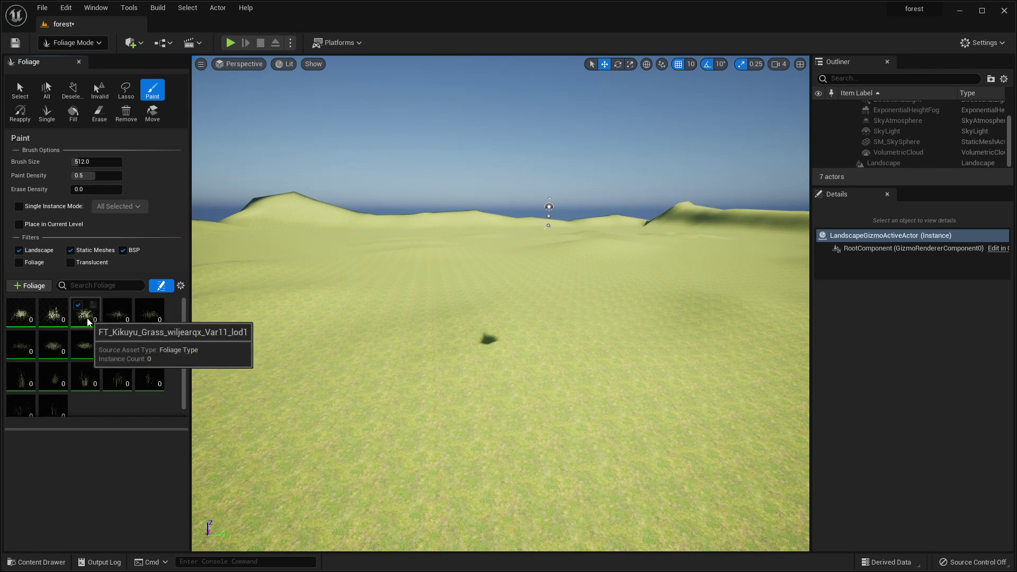
{"action": "left_click", "coordinate": [110, 305]}
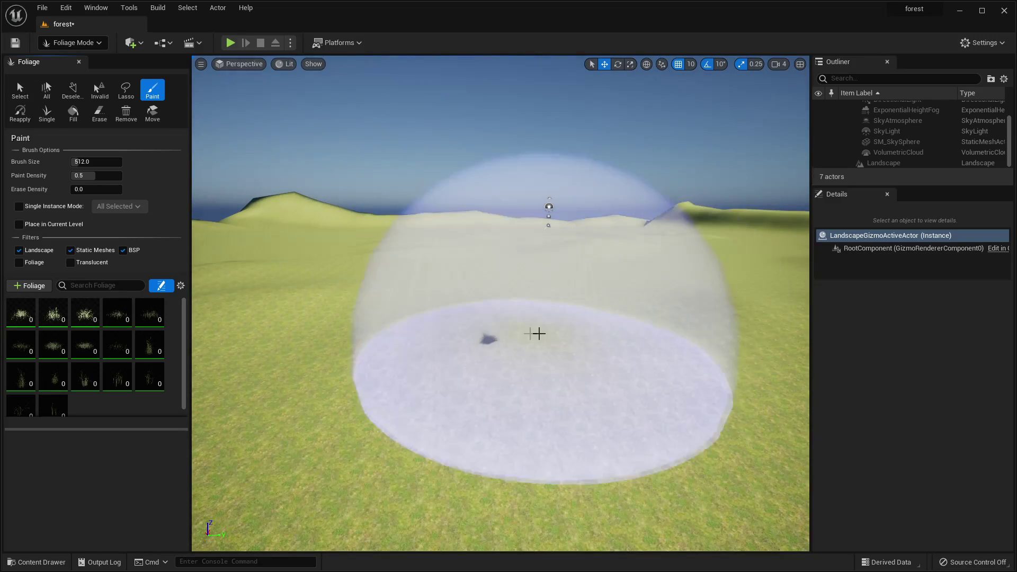
Step: Paint a trial stroke of the three active grass variants on the landscape and inspect it up close
{"action": "mouse_move", "coordinate": [566, 320]}
{"action": "left_mouse_down"}
{"action": "mouse_move", "coordinate": [549, 293]}
{"action": "mouse_move", "coordinate": [440, 365]}
{"action": "left_mouse_up"}
{"action": "right_click_drag", "start_coordinate": [508, 350], "coordinate": [609, 386]}
{"action": "mouse_move", "coordinate": [501, 303]}
{"action": "right_mouse_down"}
{"action": "mouse_move", "coordinate": [584, 268]}
{"action": "mouse_move", "coordinate": [482, 281]}
{"action": "mouse_move", "coordinate": [475, 320]}
{"action": "mouse_move", "coordinate": [445, 297]}
{"action": "mouse_move", "coordinate": [586, 211]}
{"action": "right_mouse_up"}
{"action": "key", "text": "w"}
{"action": "key", "text": "s"}
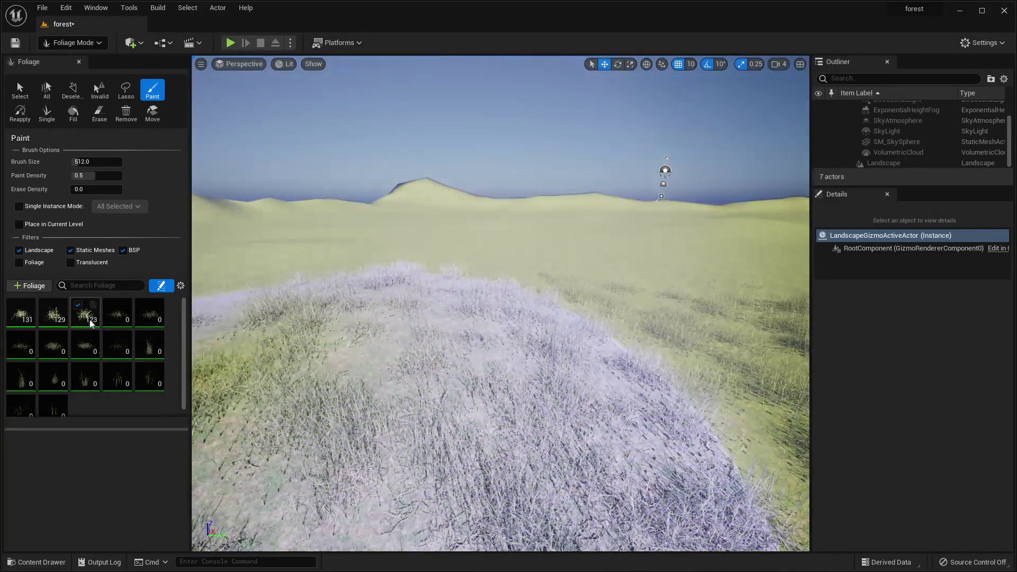
{"action": "scroll", "coordinate": [390, 257], "scroll_direction": "down", "scroll_amount": 6}
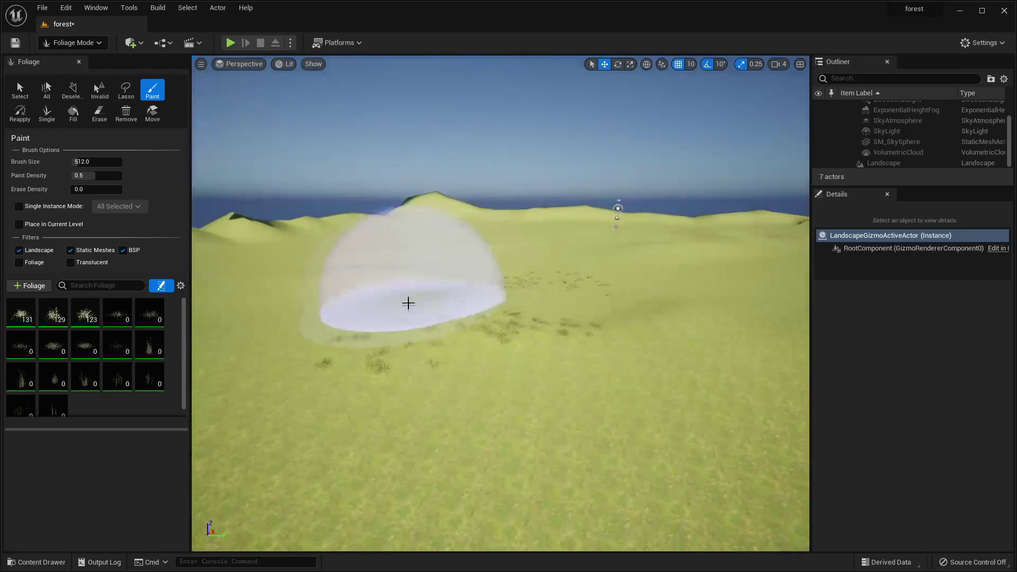
Step: Erase the trial grass stroke from the landscape with the foliage brush
{"action": "scroll", "coordinate": [409, 304], "scroll_direction": "up", "scroll_amount": 3}
{"action": "key", "text": "w"}
{"action": "mouse_move", "coordinate": [507, 258]}
{"action": "right_mouse_down"}
{"action": "mouse_move", "coordinate": [507, 317]}
{"action": "mouse_move", "coordinate": [503, 295]}
{"action": "right_mouse_up"}
{"action": "key", "text": "s"}
{"action": "mouse_move", "coordinate": [503, 295]}
{"action": "left_mouse_down", "text": "shift"}
{"action": "mouse_move", "coordinate": [384, 312]}
{"action": "mouse_move", "coordinate": [579, 240]}
{"action": "mouse_move", "coordinate": [563, 304]}
{"action": "mouse_move", "coordinate": [515, 316]}
{"action": "left_mouse_up", "text": "shift"}
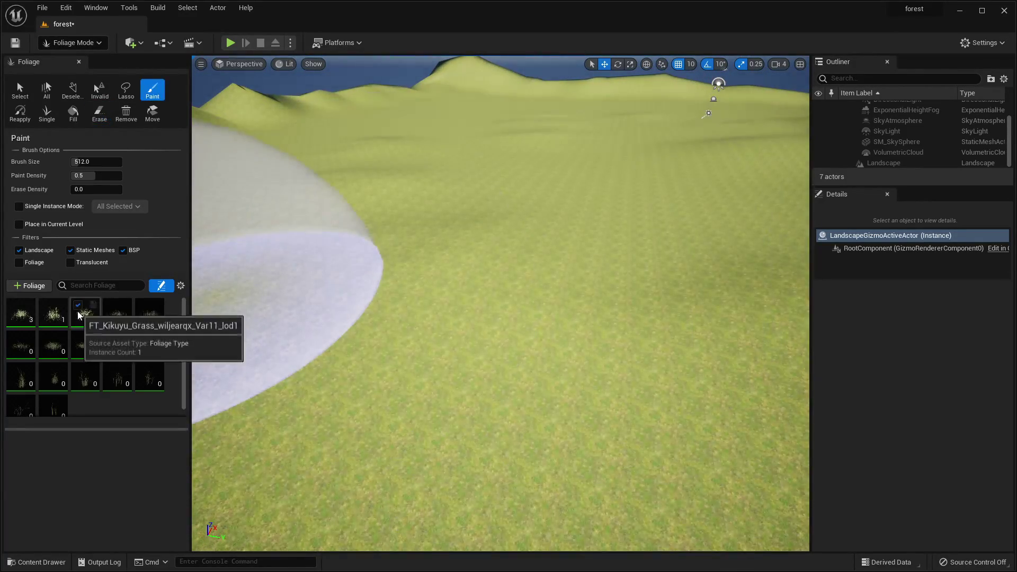
Step: Set the density of FT_Kikuyu_Grass_wiljearqx_Var1_lod1 to 300 per 1Kuu and paint a patch of it on the landscape
{"action": "left_click", "coordinate": [25, 323]}
{"action": "scroll", "coordinate": [65, 528], "scroll_direction": "down", "scroll_amount": 3}
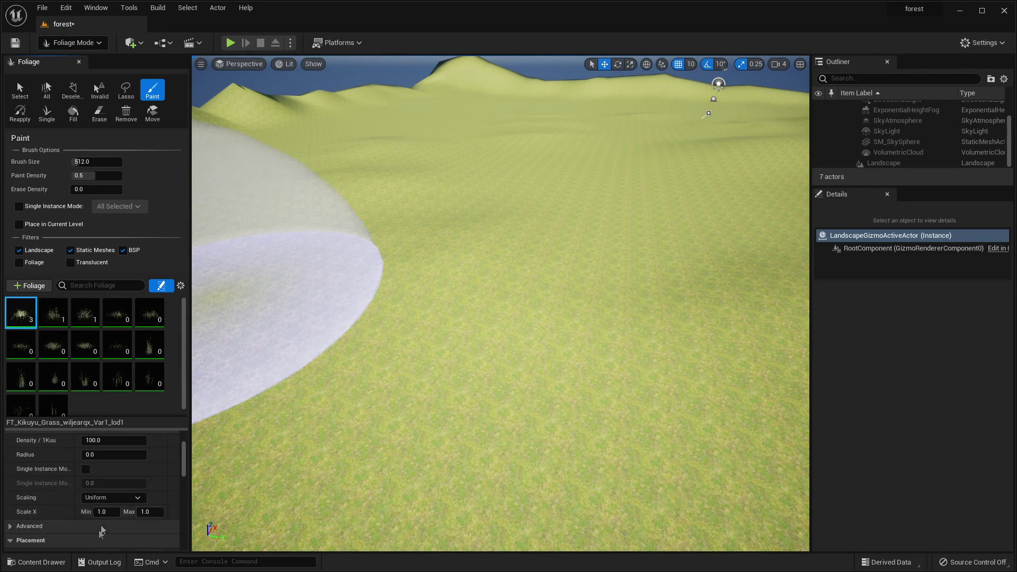
{"action": "scroll", "coordinate": [65, 528], "scroll_direction": "up", "scroll_amount": 2}
{"action": "scroll", "coordinate": [98, 493], "scroll_direction": "down", "scroll_amount": 1}
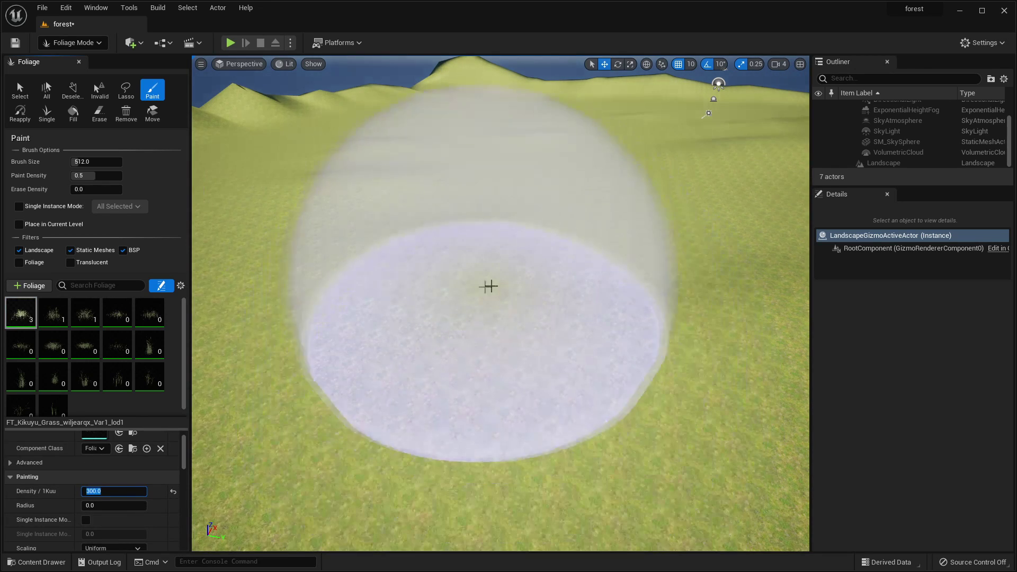
{"action": "left_click", "coordinate": [504, 281]}
{"action": "left_click", "coordinate": [506, 277]}
{"action": "mouse_move", "coordinate": [507, 278]}
{"action": "right_mouse_down"}
{"action": "mouse_move", "coordinate": [507, 360]}
{"action": "mouse_move", "coordinate": [517, 224]}
{"action": "right_mouse_up"}
{"action": "key", "text": "w"}
Step: Raise the Var1 grass density to 600 and paint more of it over the existing patch
{"action": "left_click", "coordinate": [111, 490]}
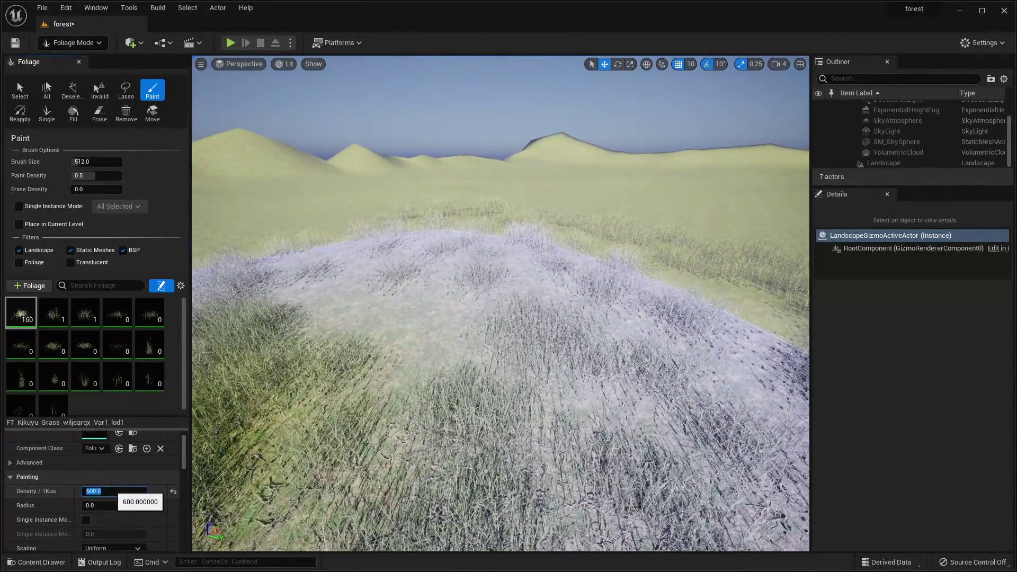
{"action": "left_click", "coordinate": [504, 280]}
{"action": "mouse_move", "coordinate": [504, 280]}
{"action": "right_mouse_down"}
{"action": "mouse_move", "coordinate": [546, 239]}
{"action": "mouse_move", "coordinate": [636, 281]}
{"action": "mouse_move", "coordinate": [625, 360]}
{"action": "mouse_move", "coordinate": [593, 280]}
{"action": "mouse_move", "coordinate": [564, 293]}
{"action": "right_mouse_up"}
{"action": "key", "text": "w"}
Step: Lower the Var1 grass density to 10 and dab a few sparse clumps onto bare ground
{"action": "left_click", "coordinate": [96, 494]}
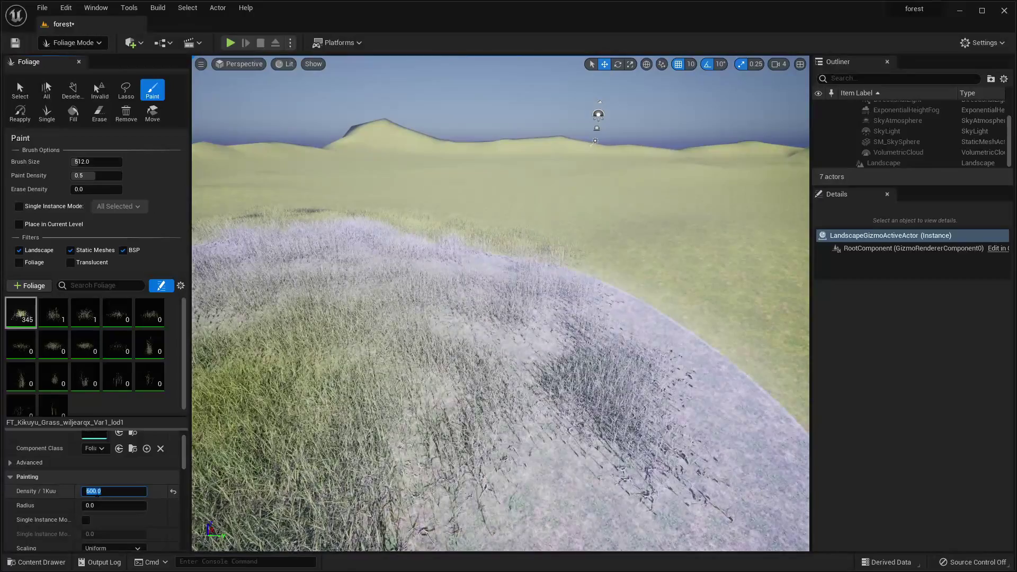
{"action": "mouse_move", "coordinate": [599, 261]}
{"action": "right_mouse_down"}
{"action": "mouse_move", "coordinate": [583, 318]}
{"action": "mouse_move", "coordinate": [594, 233]}
{"action": "mouse_move", "coordinate": [599, 262]}
{"action": "mouse_move", "coordinate": [574, 264]}
{"action": "mouse_move", "coordinate": [583, 328]}
{"action": "mouse_move", "coordinate": [595, 250]}
{"action": "right_mouse_up"}
{"action": "key", "text": "w"}
{"action": "left_click", "coordinate": [595, 250]}
{"action": "left_click", "coordinate": [595, 250]}
{"action": "key", "text": "w"}
{"action": "key", "text": "s"}
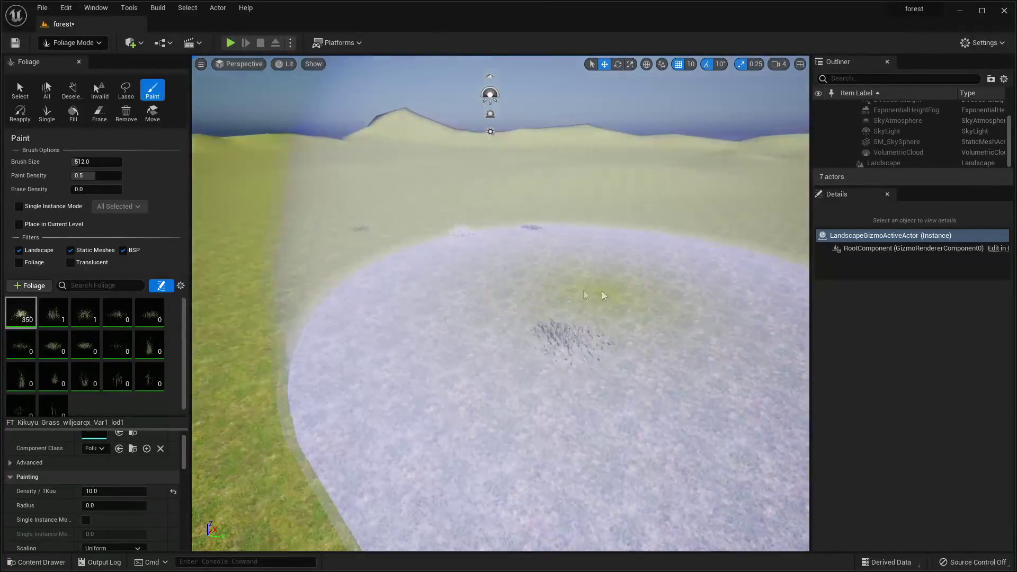
{"action": "right_click_drag", "start_coordinate": [603, 295], "coordinate": [569, 267]}
{"action": "key", "text": "s"}
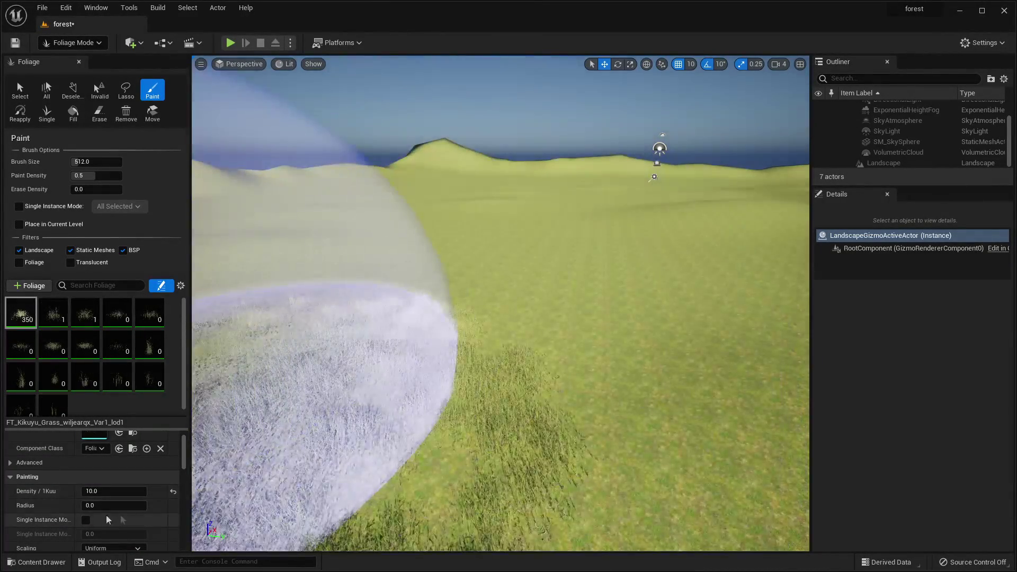
Step: Set the Var1 grass density back to 100 per 1Kuu
{"action": "scroll", "coordinate": [109, 475], "scroll_direction": "up", "scroll_amount": 2}
{"action": "scroll", "coordinate": [109, 476], "scroll_direction": "down", "scroll_amount": 3}
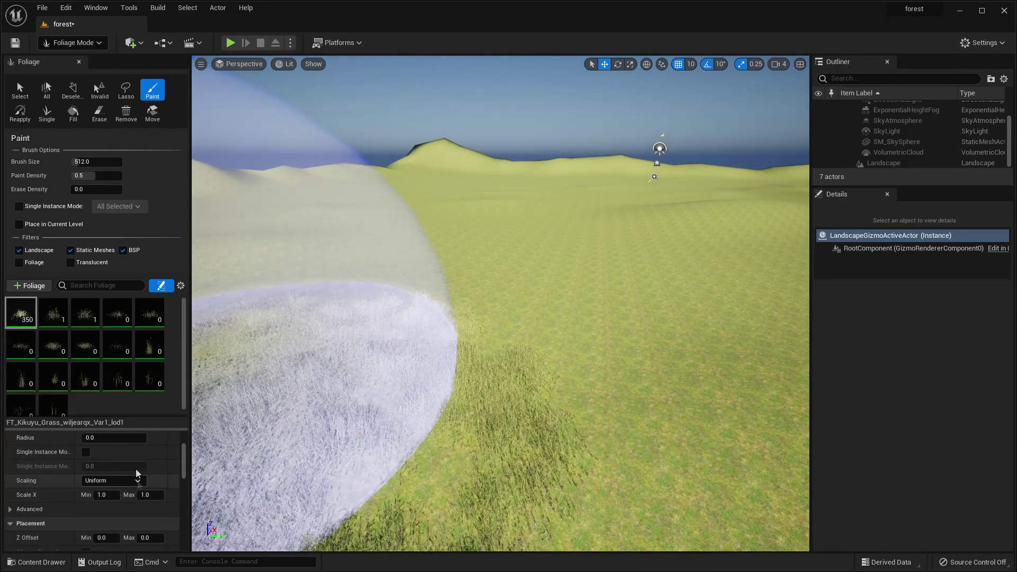
{"action": "left_click", "coordinate": [108, 477]}
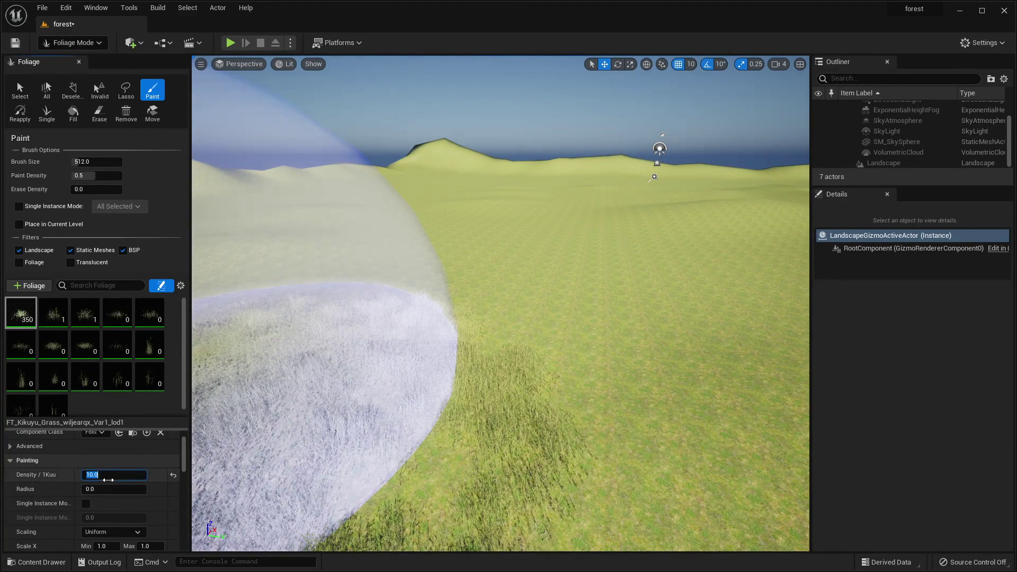
{"action": "type", "text": "100"}
{"action": "key", "text": "Return"}
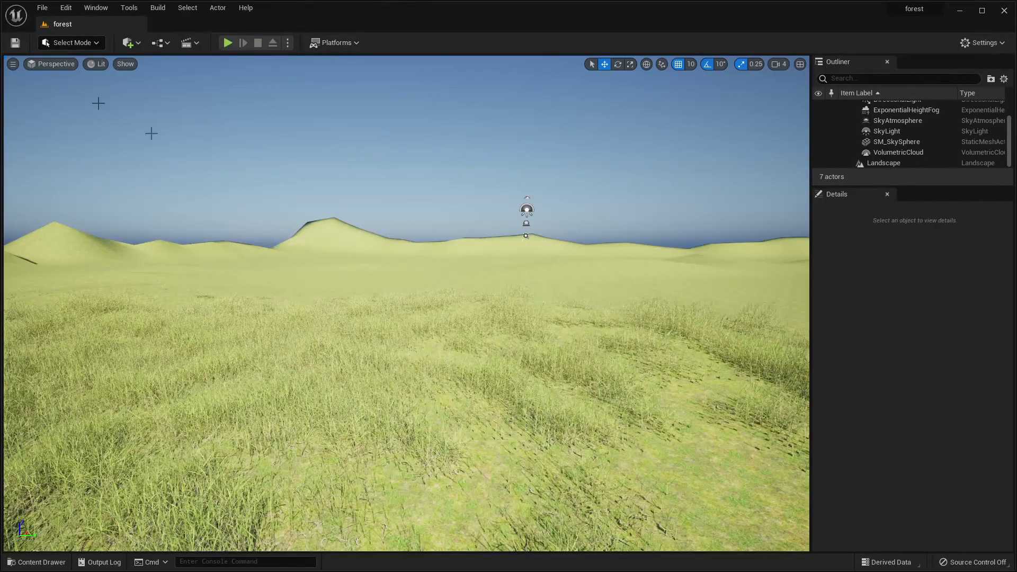
Step: Reopen Quixel Bridge from the level editor and browse its 3D Assets categories
{"action": "left_click", "coordinate": [126, 44]}
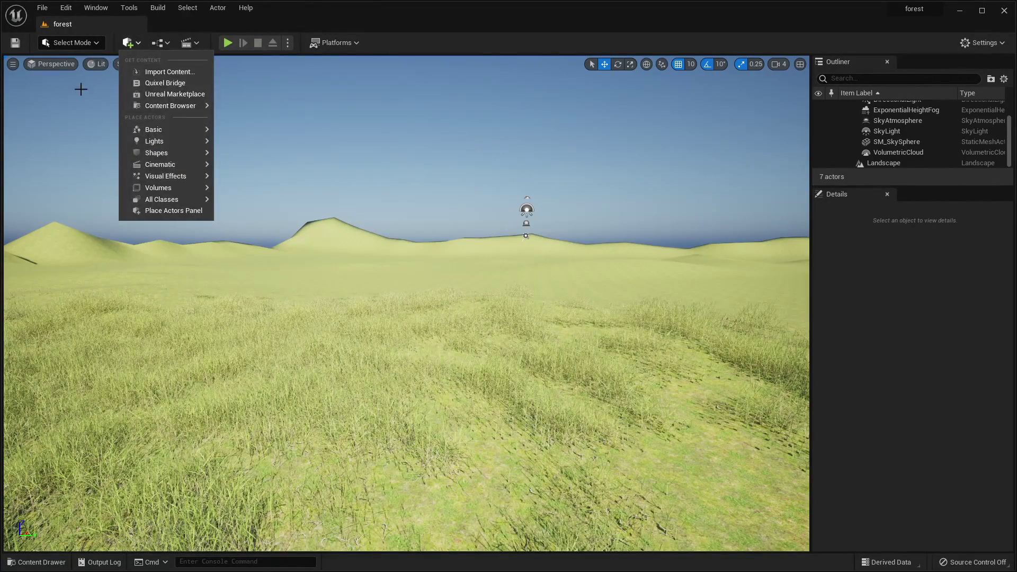
{"action": "left_click", "coordinate": [148, 83]}
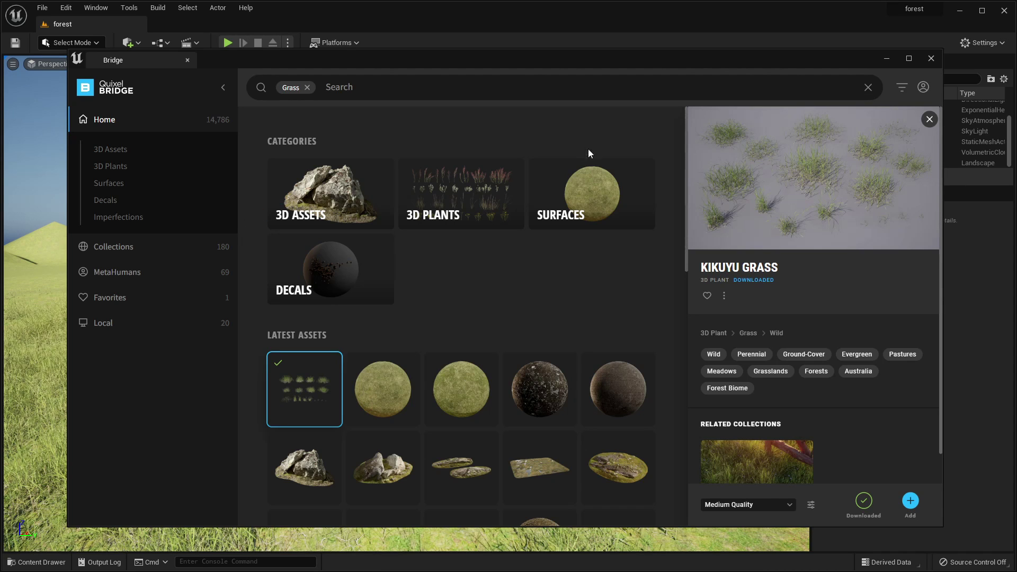
{"action": "left_click", "coordinate": [589, 188]}
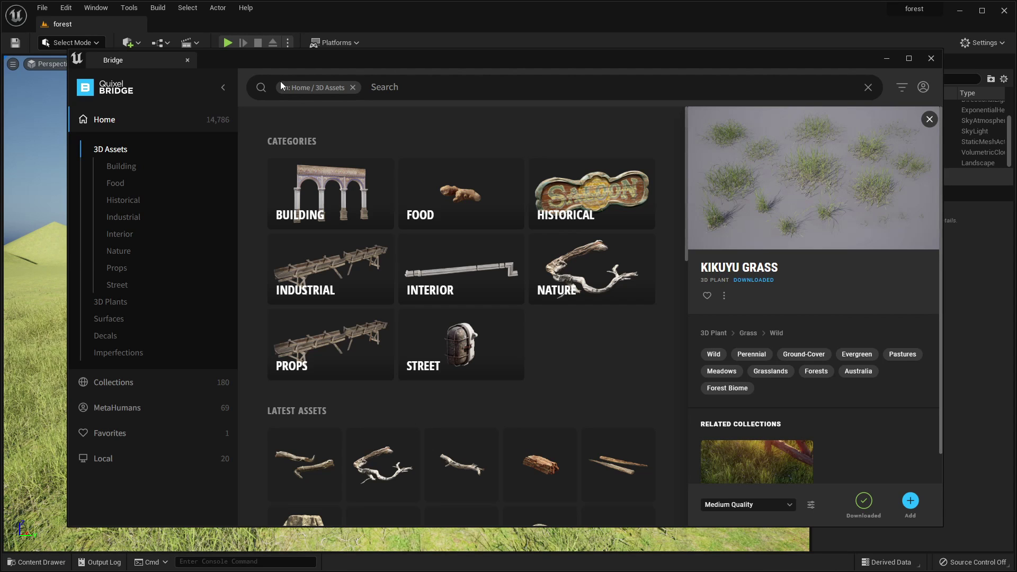
Step: Open the Broadleaf Forest collection among the natural environment collections and browse its rock assets
{"action": "left_click", "coordinate": [157, 388]}
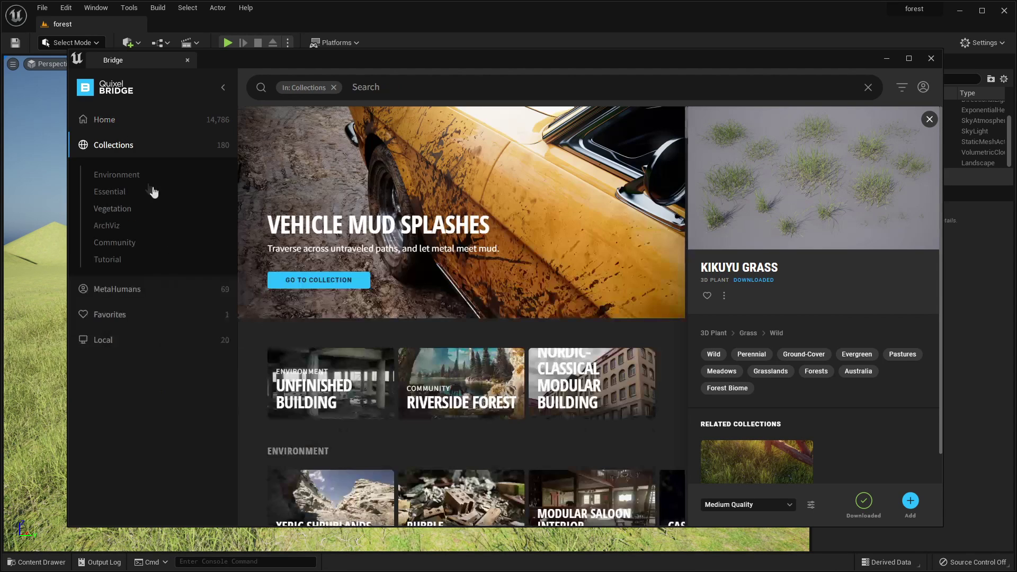
{"action": "left_click", "coordinate": [124, 180]}
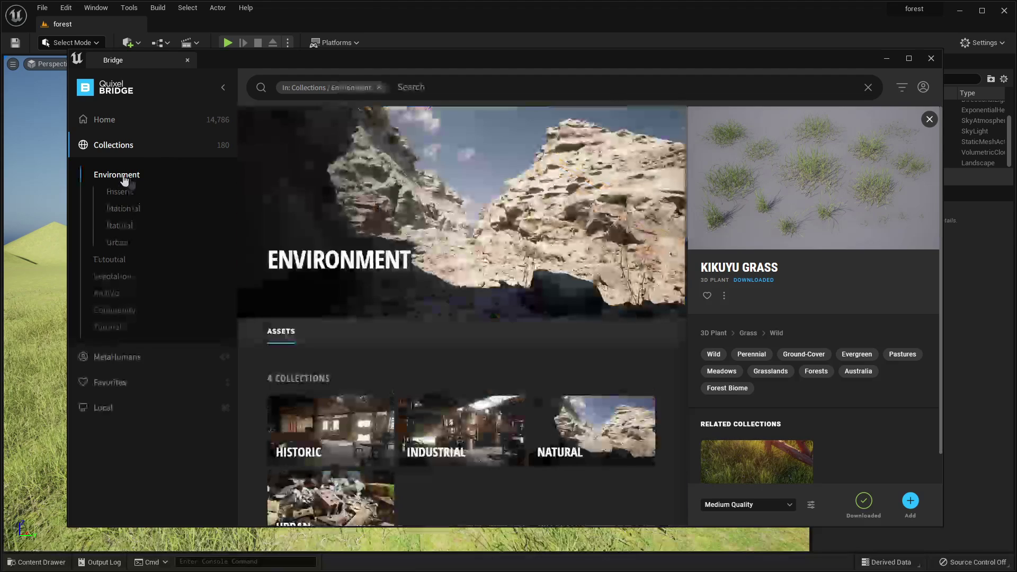
{"action": "left_click", "coordinate": [120, 226]}
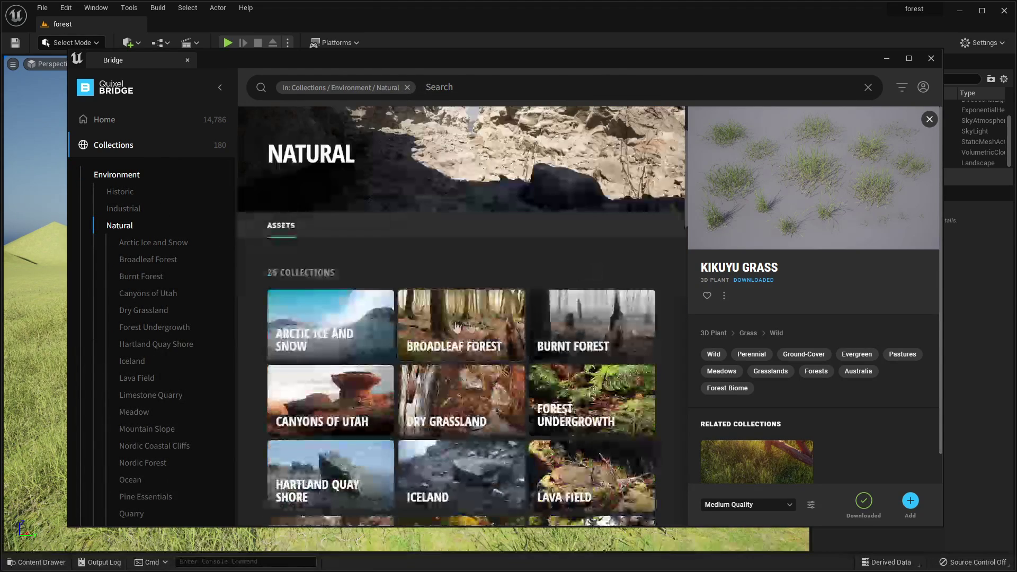
{"action": "left_click", "coordinate": [465, 320]}
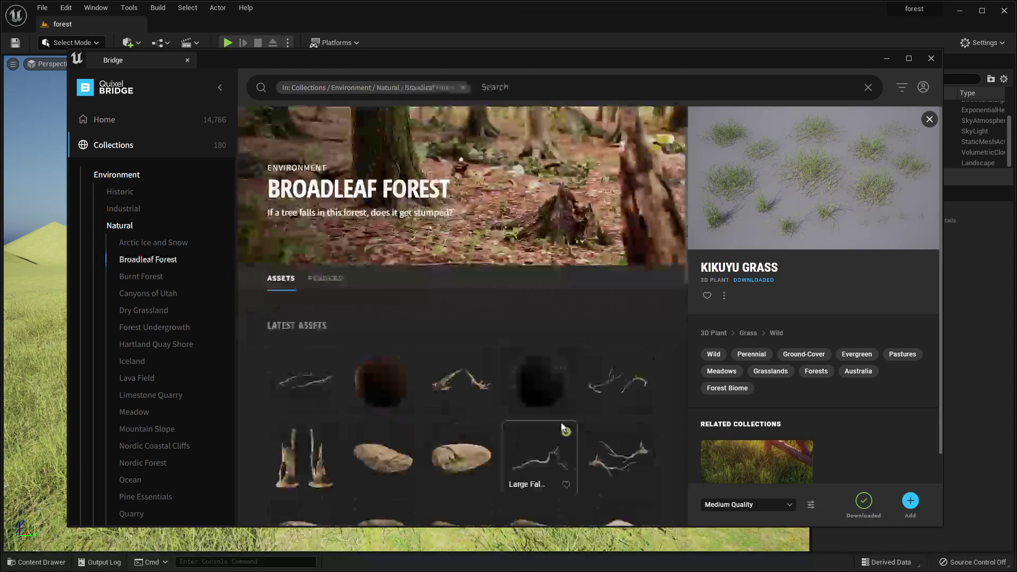
{"action": "scroll", "coordinate": [557, 402], "scroll_direction": "down", "scroll_amount": 4}
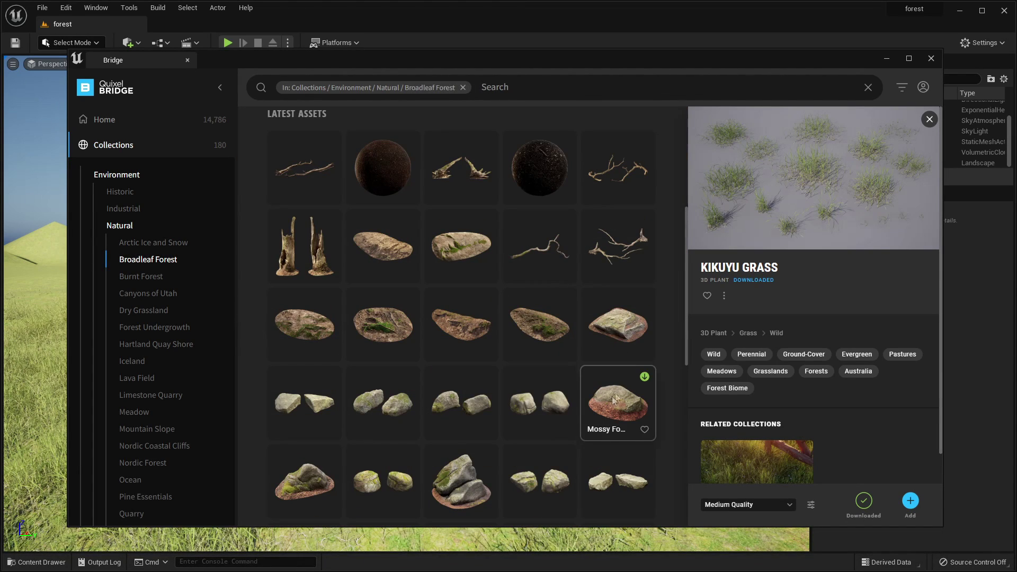
{"action": "scroll", "coordinate": [614, 410], "scroll_direction": "down", "scroll_amount": 2}
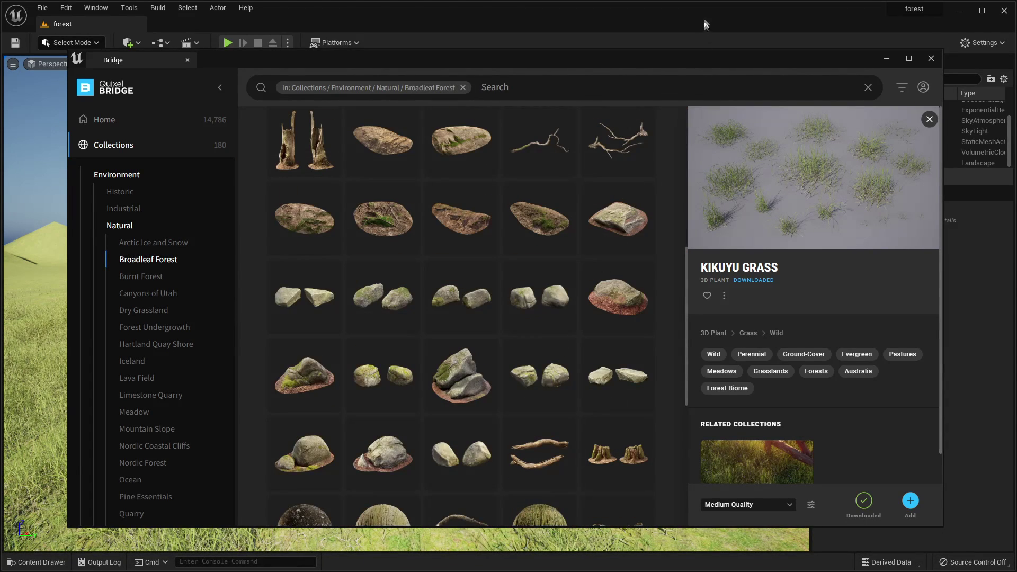
Step: Move the Bridge window aside and place the Mossy Forest Boulder from the collection onto the grassy landscape
{"action": "left_click_drag", "start_coordinate": [707, 62], "coordinate": [865, 46]}
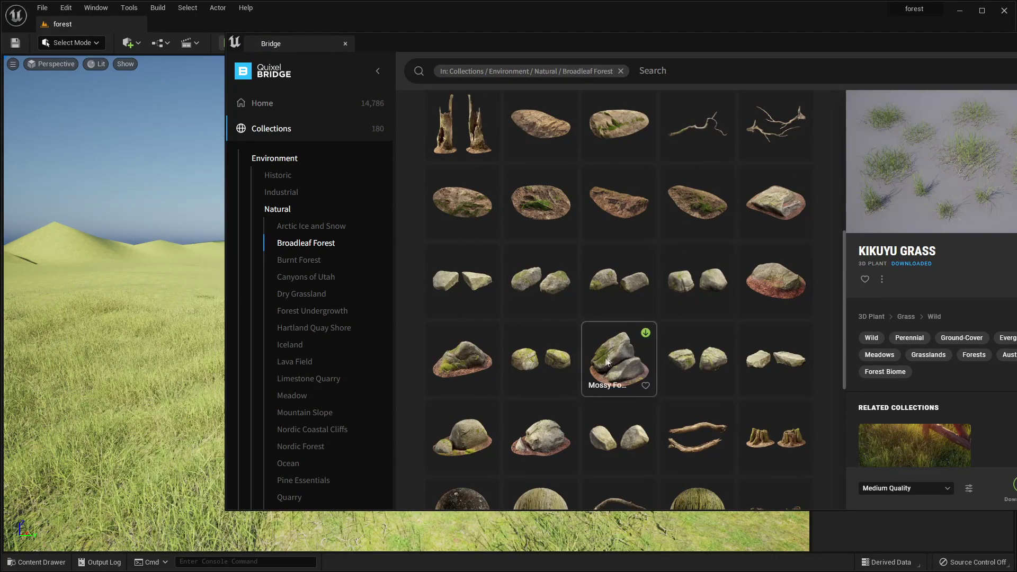
{"action": "left_click_drag", "start_coordinate": [409, 328], "coordinate": [136, 363]}
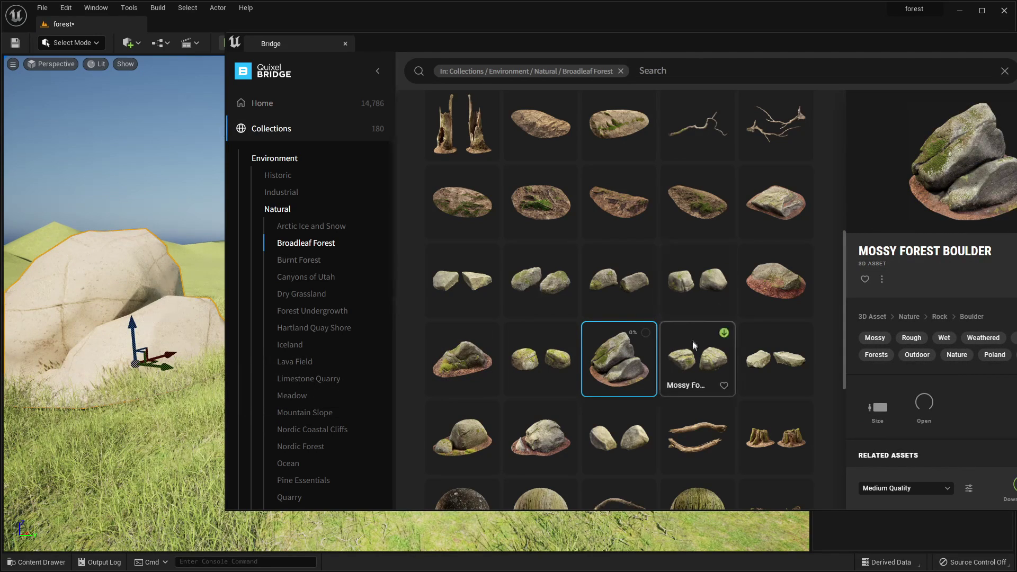
{"action": "right_click_drag", "start_coordinate": [138, 316], "coordinate": [196, 270]}
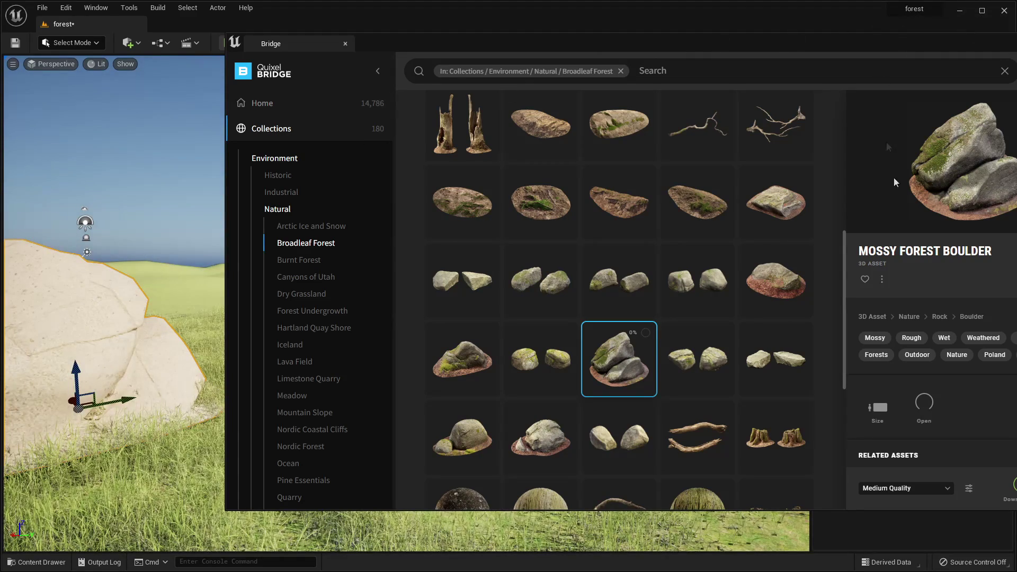
Step: Move the Bridge window aside and minimize it, and lower the Mossy Forest Boulder to a height of 100
{"action": "left_click_drag", "start_coordinate": [822, 39], "coordinate": [688, 167]}
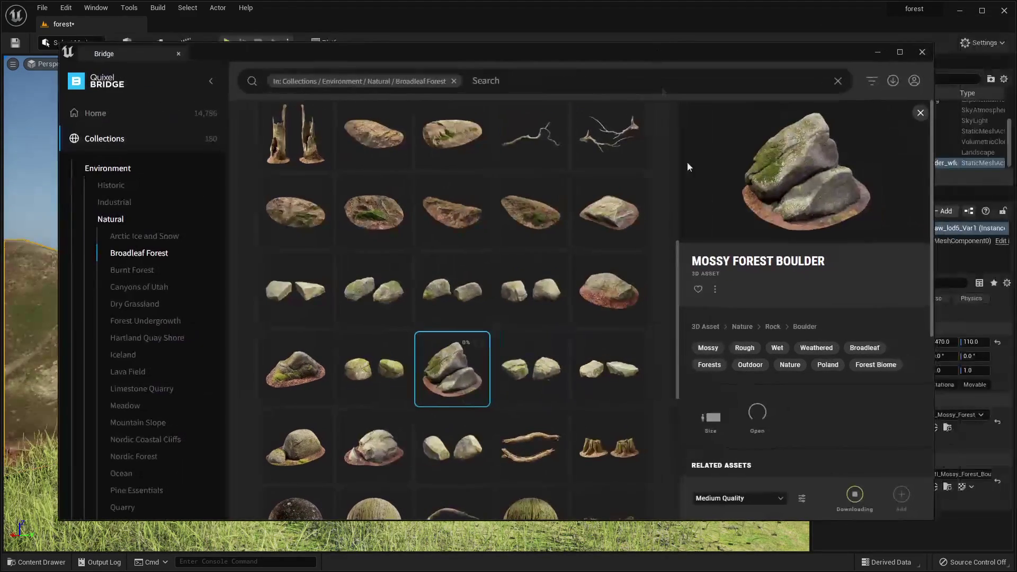
{"action": "left_click", "coordinate": [877, 54]}
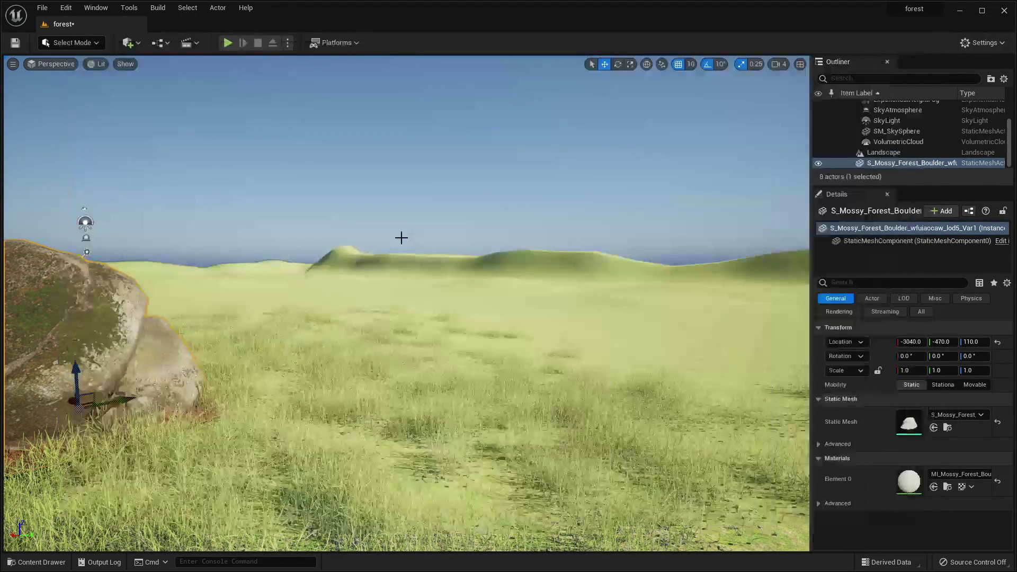
{"action": "right_click_drag", "start_coordinate": [401, 236], "coordinate": [297, 259]}
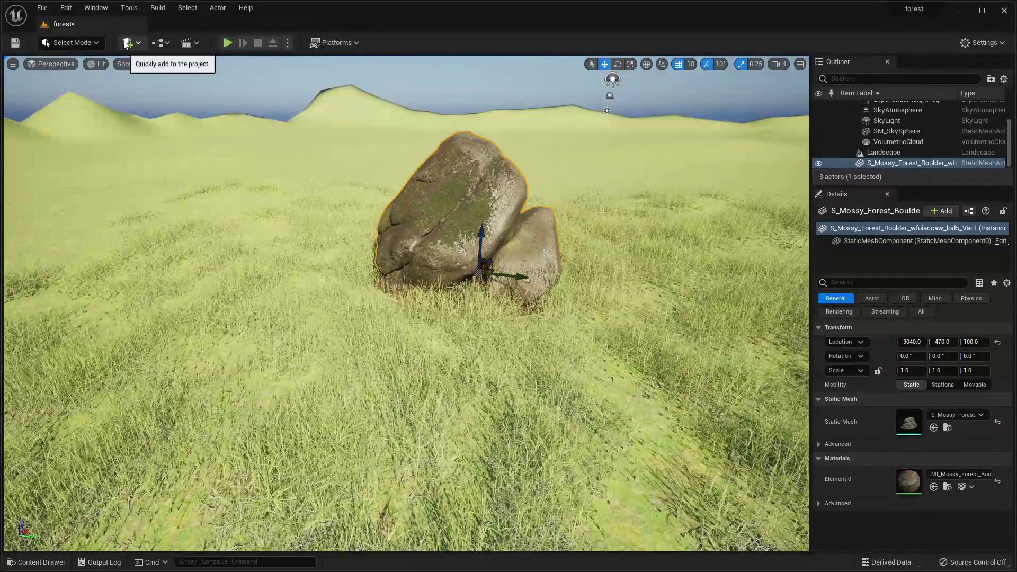
Step: Reopen Quixel Bridge, add Boxwood from the 3D Plants garden plants to the project, and clear the asset windows away
{"action": "left_click", "coordinate": [125, 44]}
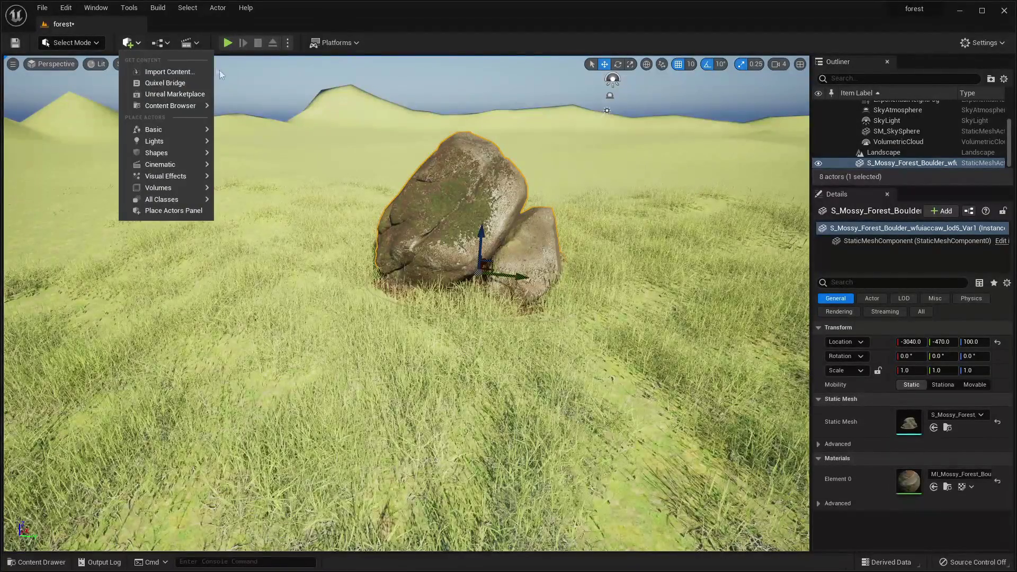
{"action": "left_click", "coordinate": [159, 82]}
{"action": "left_click", "coordinate": [114, 167]}
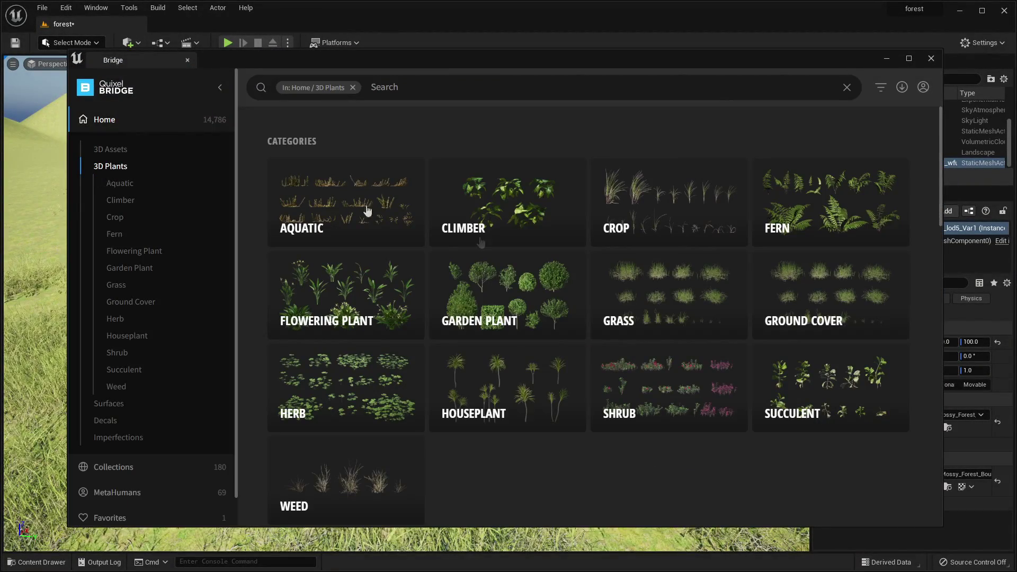
{"action": "left_click", "coordinate": [491, 290]}
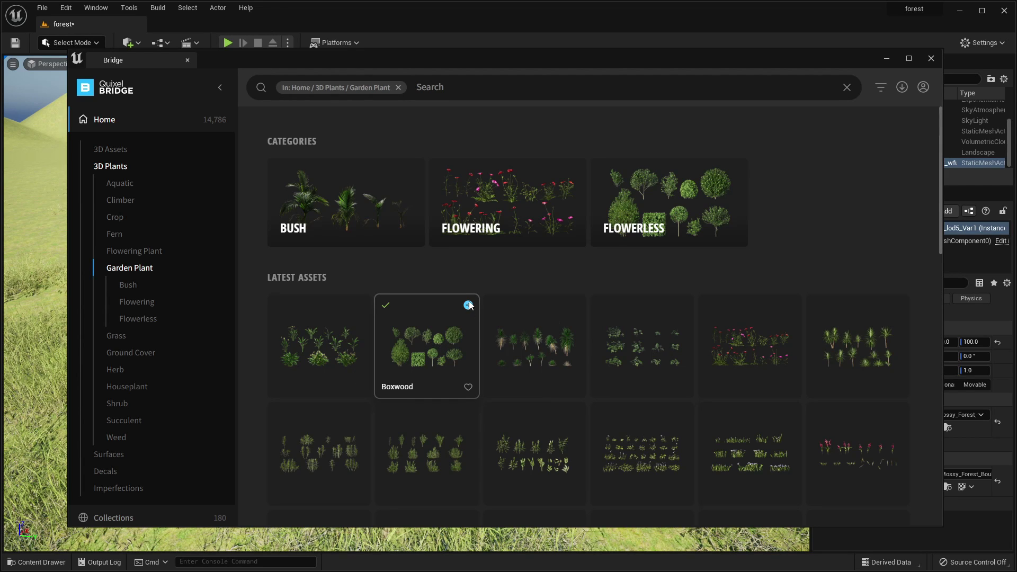
{"action": "left_click", "coordinate": [468, 305]}
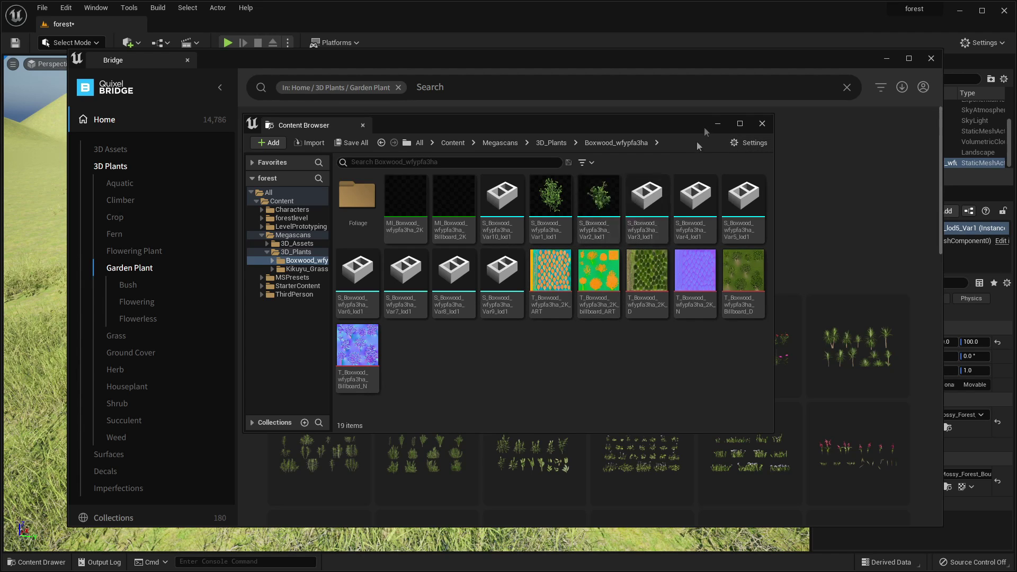
{"action": "left_click", "coordinate": [718, 124]}
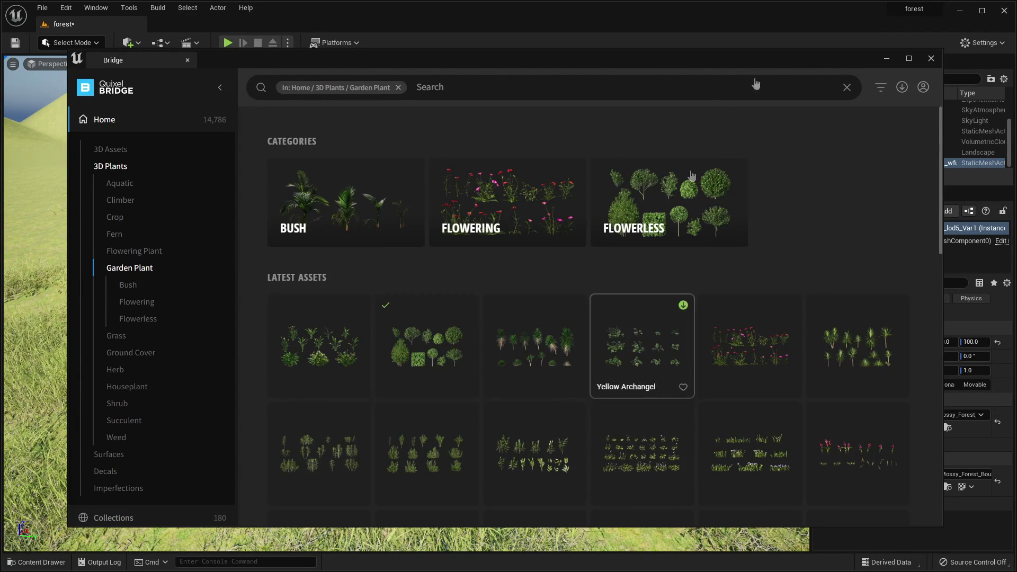
{"action": "left_click", "coordinate": [886, 58]}
Step: Switch to Foliage mode and use the Single tool to place boxwood bushes across the grass around the boulder
{"action": "right_click_drag", "start_coordinate": [619, 167], "coordinate": [752, 100]}
{"action": "key", "text": "f"}
{"action": "left_click", "coordinate": [64, 43]}
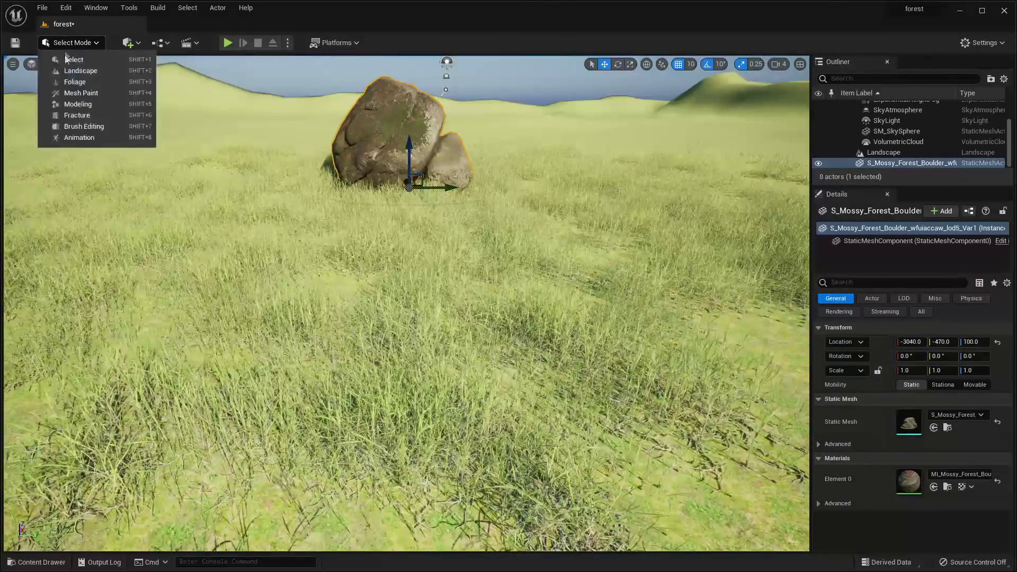
{"action": "left_click", "coordinate": [75, 83]}
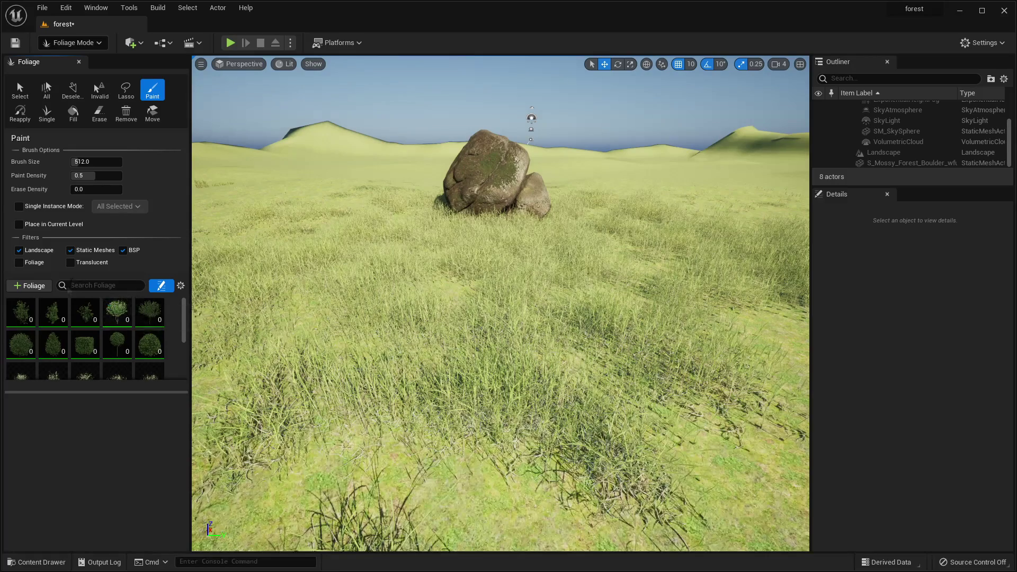
{"action": "left_click", "coordinate": [46, 112]}
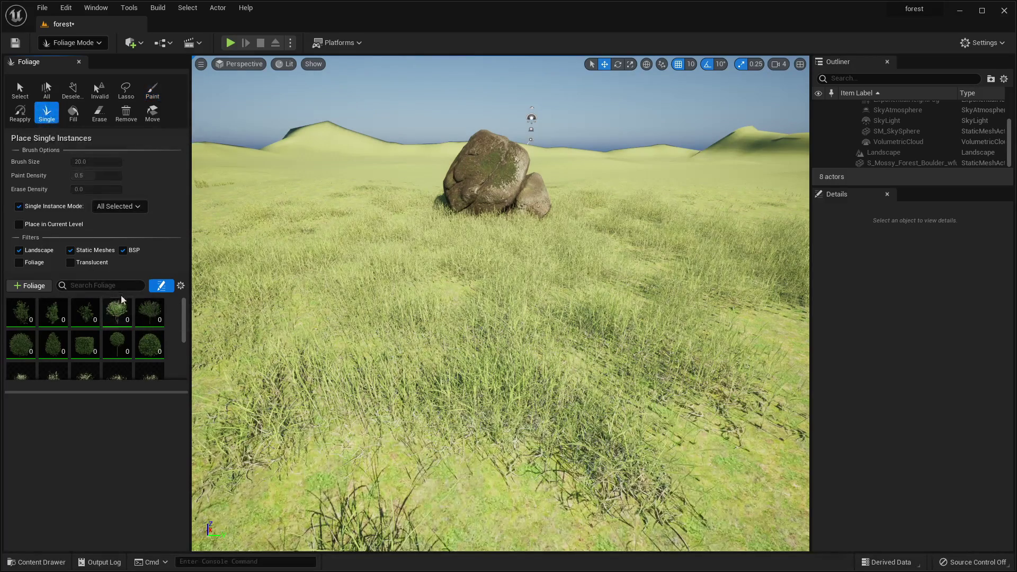
{"action": "left_click", "coordinate": [538, 294]}
{"action": "mouse_move", "coordinate": [567, 286]}
{"action": "right_mouse_down"}
{"action": "mouse_move", "coordinate": [651, 265]}
{"action": "mouse_move", "coordinate": [651, 339]}
{"action": "mouse_move", "coordinate": [609, 297]}
{"action": "mouse_move", "coordinate": [571, 312]}
{"action": "right_mouse_up"}
{"action": "left_click", "coordinate": [675, 275]}
{"action": "scroll", "coordinate": [675, 275], "scroll_direction": "up", "scroll_amount": 5}
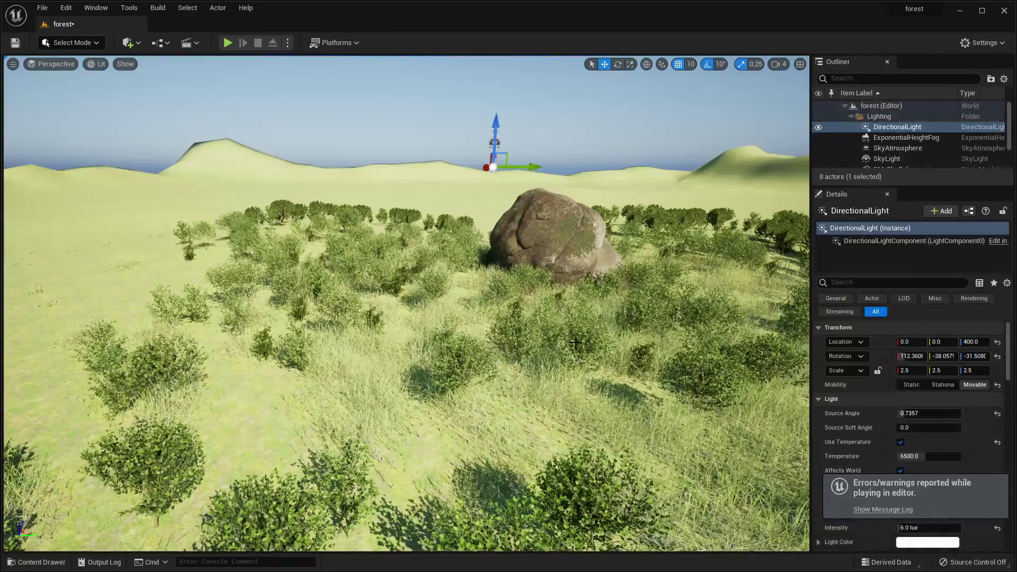
Step: Reopen Quixel Bridge and place the Hornbeam Tree Trunk from the Tree results onto the landscape
{"action": "mouse_move", "coordinate": [377, 229]}
{"action": "right_mouse_down"}
{"action": "mouse_move", "coordinate": [466, 212]}
{"action": "mouse_move", "coordinate": [403, 215]}
{"action": "mouse_move", "coordinate": [373, 232]}
{"action": "right_mouse_up"}
{"action": "key", "text": "w"}
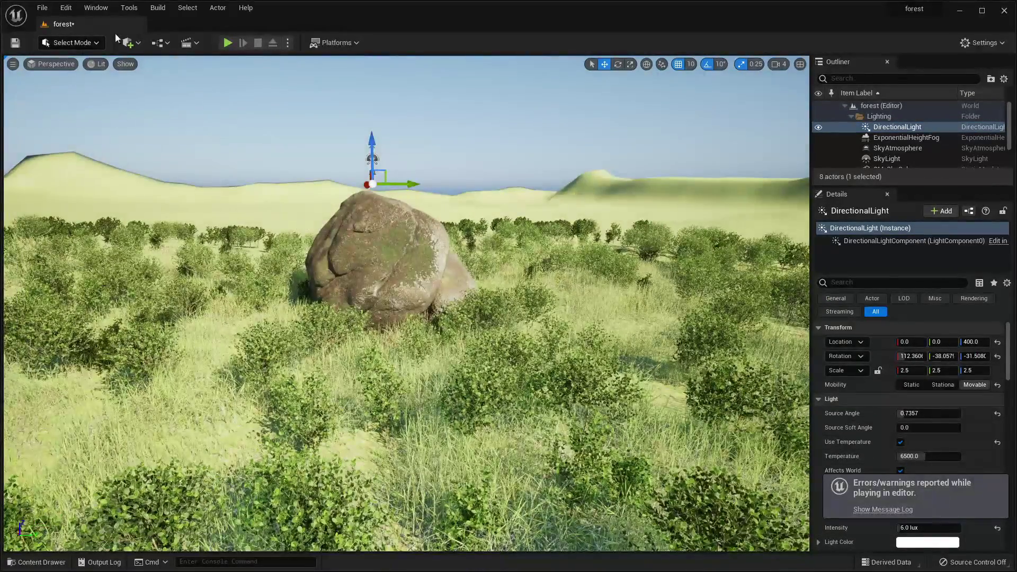
{"action": "left_click", "coordinate": [127, 43]}
{"action": "left_click", "coordinate": [151, 81]}
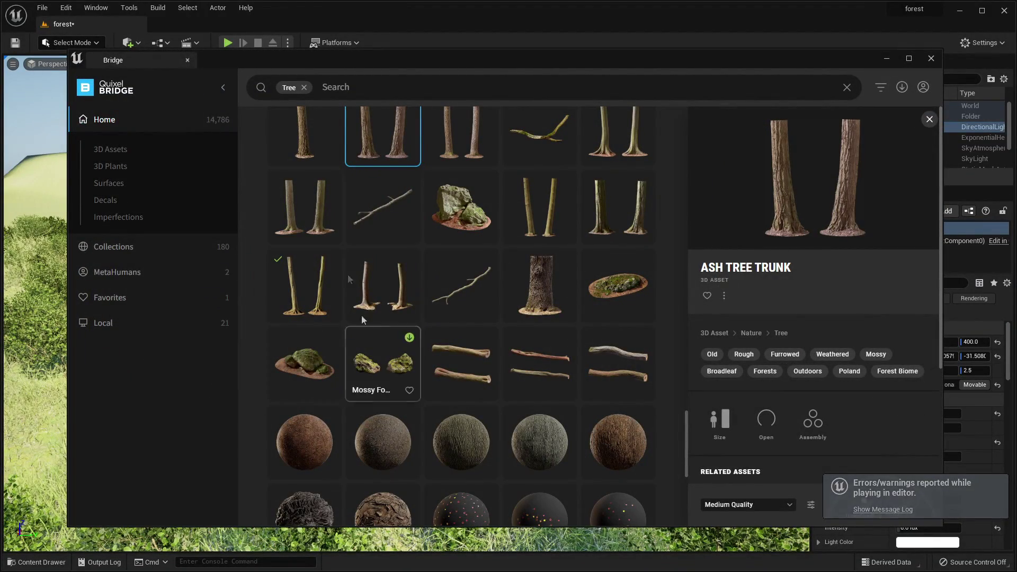
{"action": "left_click_drag", "start_coordinate": [314, 197], "coordinate": [37, 424]}
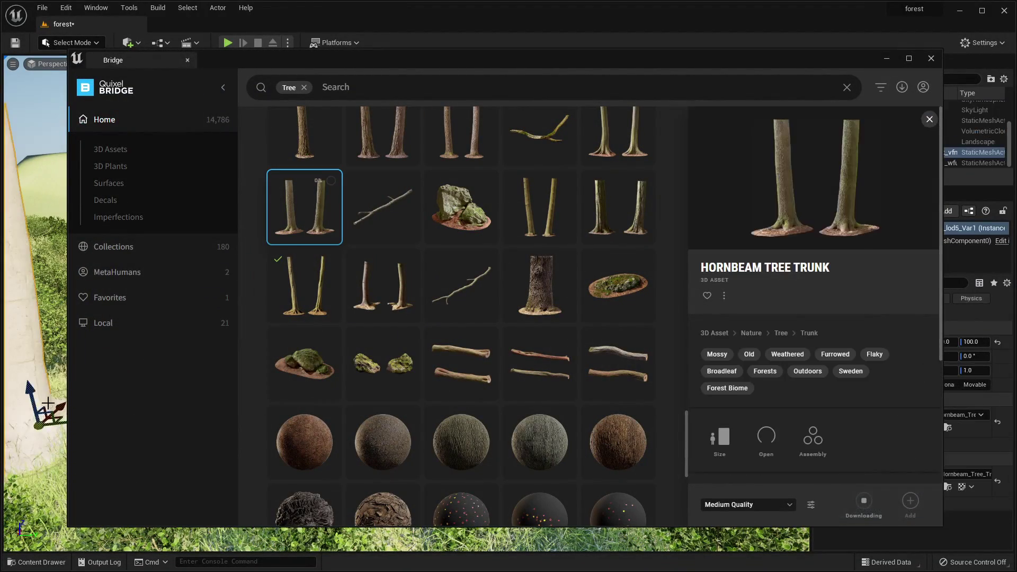
{"action": "left_click", "coordinate": [886, 59]}
Step: Set the uniform scale of the leaning hornbeam tree trunk to 5
{"action": "right_click_drag", "start_coordinate": [475, 223], "coordinate": [487, 249]}
{"action": "key", "text": "w"}
{"action": "right_click_drag", "start_coordinate": [356, 281], "coordinate": [424, 310]}
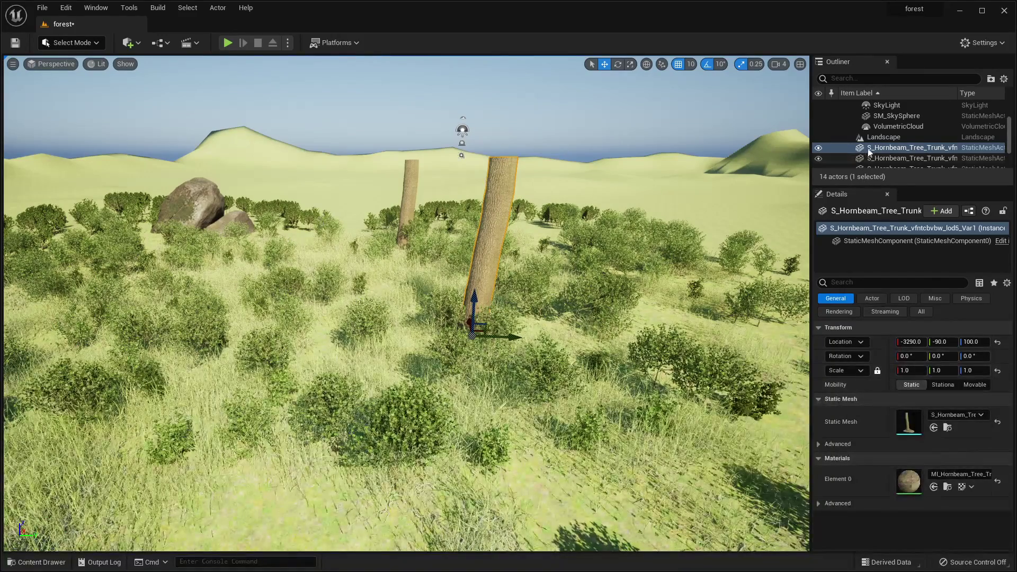
{"action": "left_click", "coordinate": [906, 370]}
{"action": "type", "text": "5"}
{"action": "key", "text": "Return"}
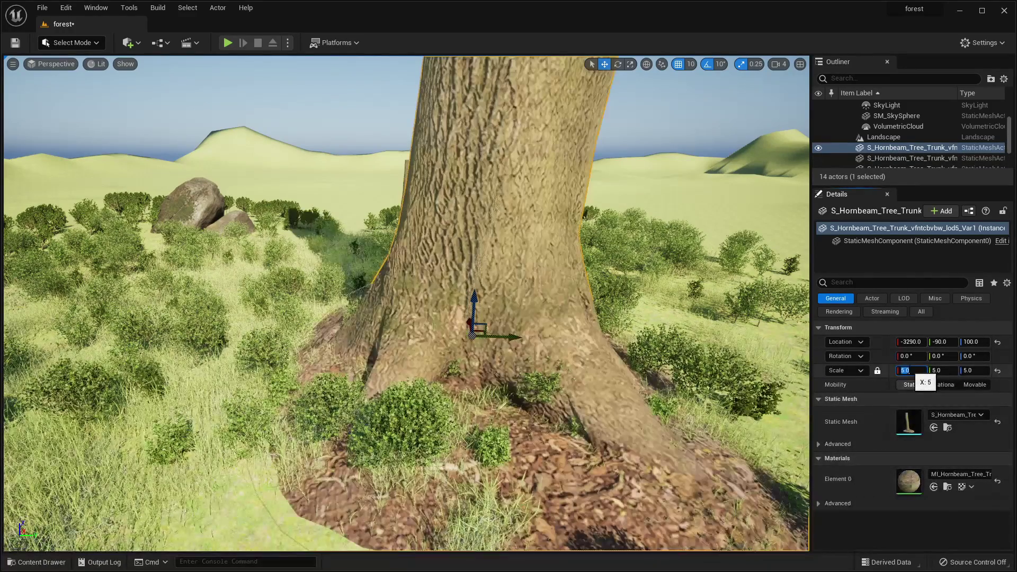
Step: Lower the enlarged hornbeam trunk to a height of 50 and place a duplicate elsewhere on the landscape
{"action": "scroll", "coordinate": [436, 268], "scroll_direction": "down", "scroll_amount": 5}
{"action": "left_click_drag", "start_coordinate": [443, 283], "coordinate": [444, 304]}
{"action": "right_click_drag", "start_coordinate": [444, 304], "coordinate": [466, 295]}
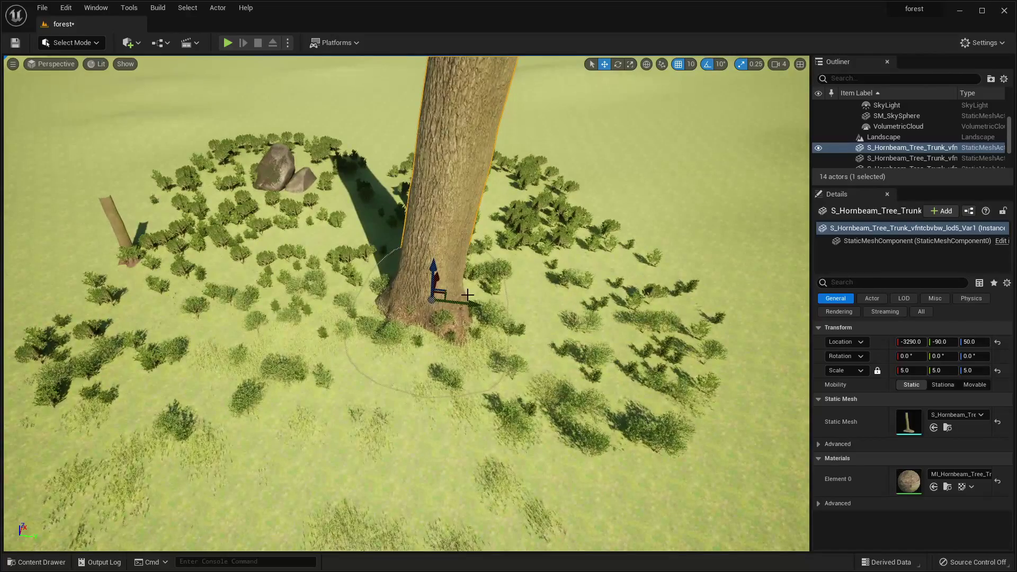
{"action": "left_click_drag", "start_coordinate": [469, 302], "coordinate": [259, 273], "text": "alt"}
{"action": "mouse_move", "coordinate": [259, 273]}
{"action": "right_mouse_down"}
{"action": "mouse_move", "coordinate": [370, 281]}
{"action": "mouse_move", "coordinate": [254, 259]}
{"action": "right_mouse_up"}
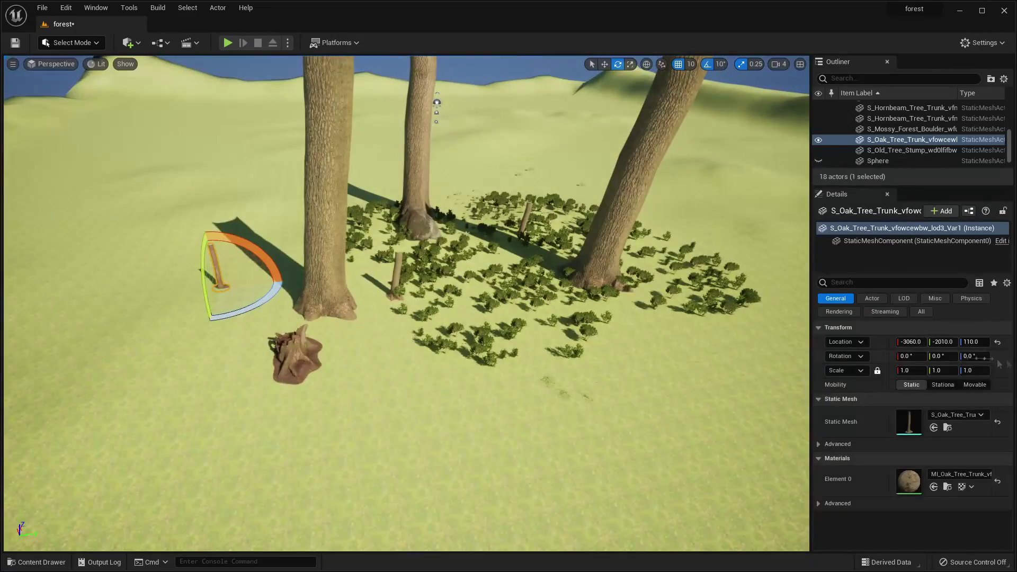
Step: Scale the small oak tree trunk uniformly to 6 and move it into the group of trees
{"action": "left_click", "coordinate": [904, 370]}
{"action": "key", "text": "w"}
{"action": "left_click_drag", "start_coordinate": [225, 271], "coordinate": [496, 262]}
{"action": "mouse_move", "coordinate": [479, 258]}
{"action": "right_mouse_down"}
{"action": "mouse_move", "coordinate": [480, 328]}
{"action": "mouse_move", "coordinate": [479, 258]}
{"action": "right_mouse_up"}
Step: Duplicate the oak trunk several times around the bushes, turning the copies to different angles about the vertical axis
{"action": "left_click_drag", "start_coordinate": [480, 258], "coordinate": [575, 217], "text": "alt"}
{"action": "key", "text": "e"}
{"action": "left_click", "coordinate": [617, 64]}
{"action": "left_click_drag", "start_coordinate": [522, 249], "coordinate": [561, 252]}
{"action": "left_click", "coordinate": [604, 64]}
{"action": "left_click_drag", "start_coordinate": [524, 186], "coordinate": [466, 106], "text": "alt"}
{"action": "key", "text": "e"}
{"action": "left_click_drag", "start_coordinate": [469, 188], "coordinate": [509, 197]}
{"action": "key", "text": "w"}
{"action": "left_click_drag", "start_coordinate": [490, 140], "coordinate": [391, 146], "text": "alt"}
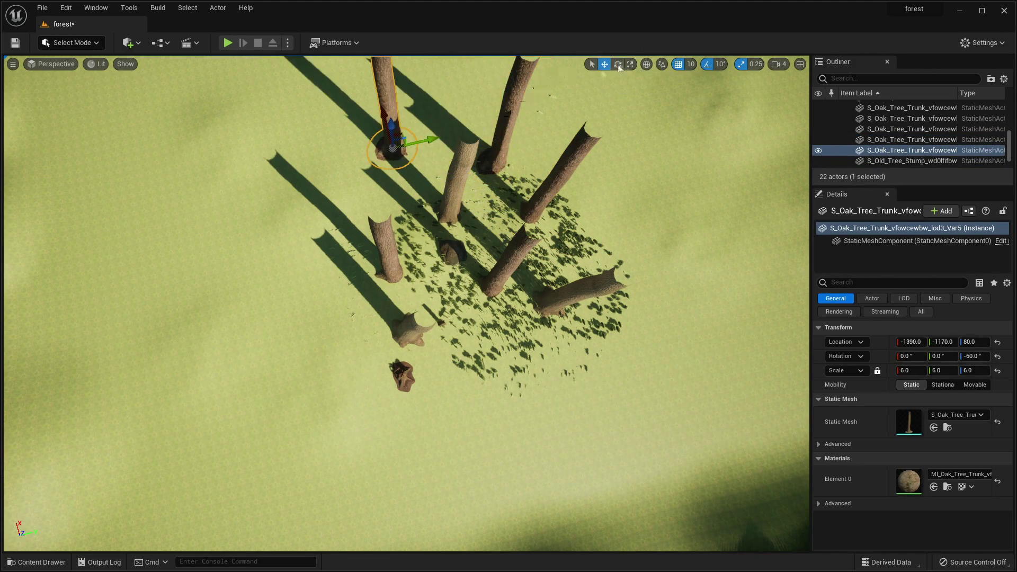
{"action": "key", "text": "e"}
{"action": "right_click_drag", "start_coordinate": [392, 159], "coordinate": [455, 158]}
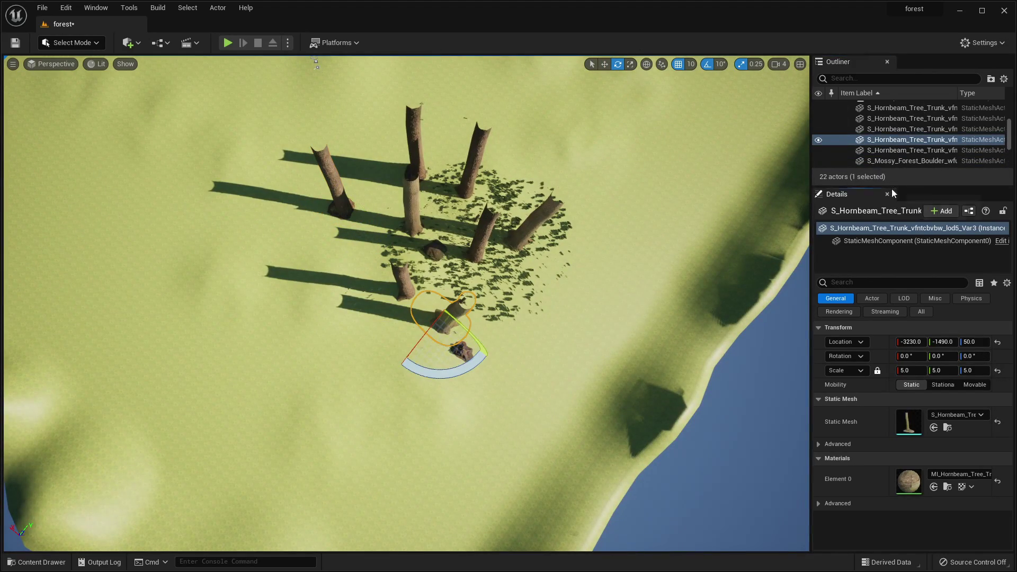
Step: Enlarge the Outliner list and select a range of the tree trunk actors in it
{"action": "left_click_drag", "start_coordinate": [892, 189], "coordinate": [892, 254]}
{"action": "left_click", "coordinate": [896, 109]}
{"action": "left_click", "coordinate": [891, 171], "text": "shift"}
Step: Select the eight scattered tree trunks together and duplicate the group four times to spread the forest across the landscape
{"action": "left_click", "coordinate": [450, 319]}
{"action": "left_click", "coordinate": [404, 282], "text": "shift"}
{"action": "left_click", "coordinate": [336, 191], "text": "shift"}
{"action": "left_click", "coordinate": [415, 141], "text": "shift"}
{"action": "left_click", "coordinate": [474, 159], "text": "shift"}
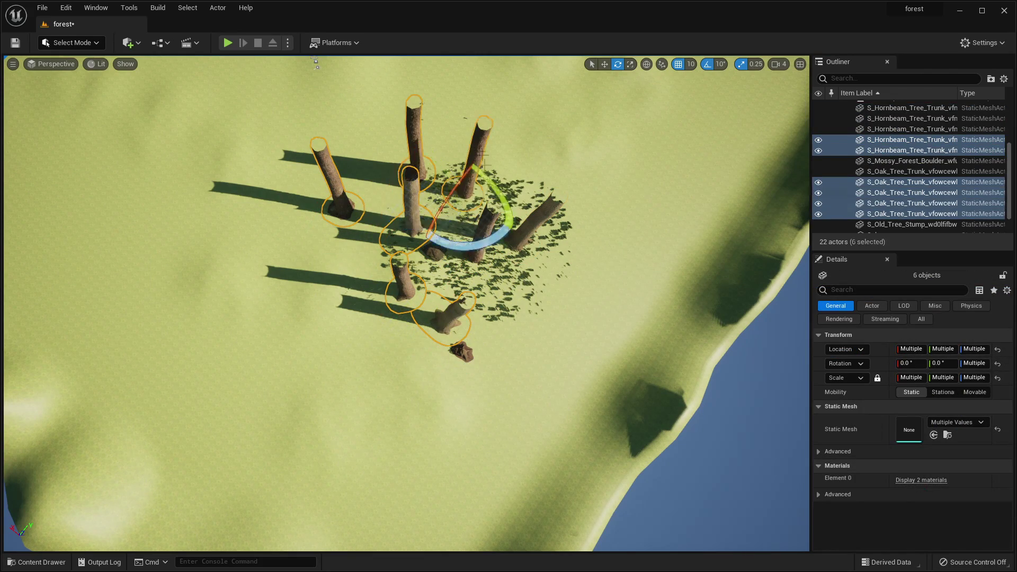
{"action": "left_click", "coordinate": [412, 209], "text": "shift"}
{"action": "left_click", "coordinate": [484, 233], "text": "shift"}
{"action": "left_click", "coordinate": [529, 225], "text": "shift"}
{"action": "right_click_drag", "start_coordinate": [530, 225], "coordinate": [527, 180]}
{"action": "key", "text": "w"}
{"action": "left_click_drag", "start_coordinate": [484, 309], "coordinate": [339, 220], "text": "alt"}
{"action": "left_click_drag", "start_coordinate": [196, 191], "coordinate": [210, 200], "text": "alt"}
{"action": "left_click_drag", "start_coordinate": [213, 199], "coordinate": [417, 178], "text": "alt"}
{"action": "left_click_drag", "start_coordinate": [417, 178], "coordinate": [91, 295], "text": "alt"}
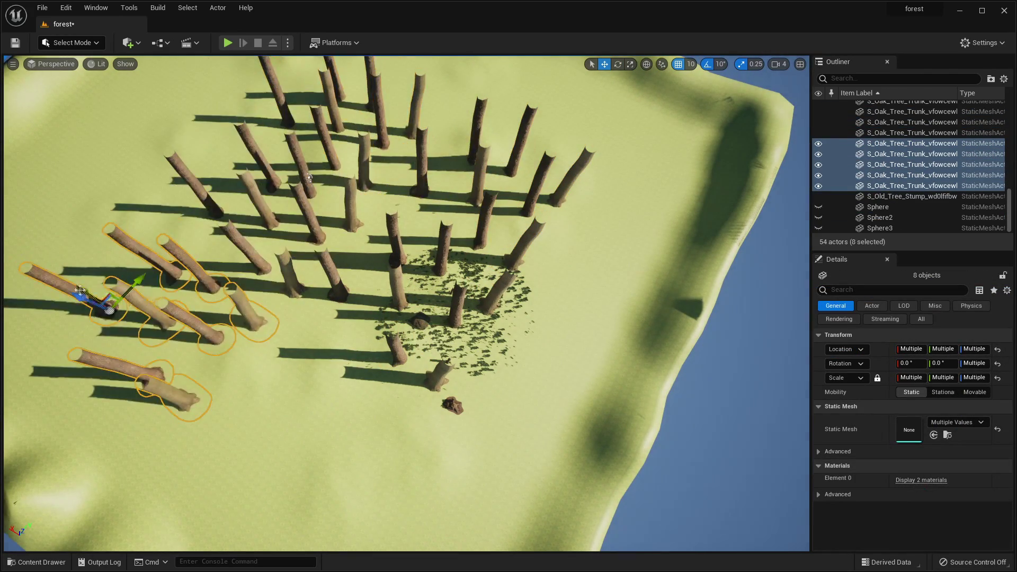
{"action": "right_click_drag", "start_coordinate": [90, 295], "coordinate": [318, 265]}
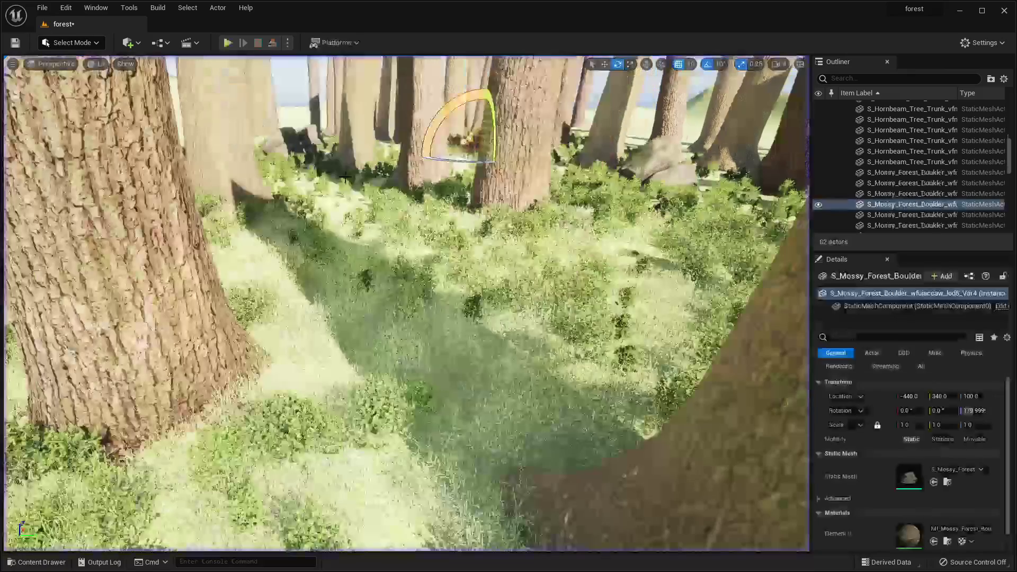
Step: Reopen Quixel Bridge and browse the Broadleaf Forest collection for further rock assets
{"action": "left_click", "coordinate": [74, 42]}
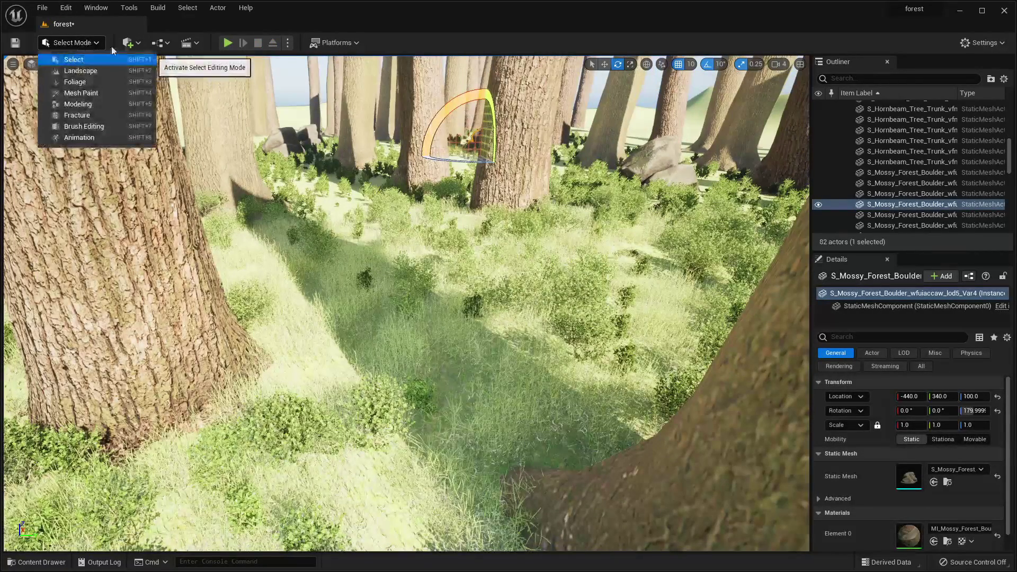
{"action": "left_click", "coordinate": [128, 42]}
{"action": "left_click", "coordinate": [157, 83]}
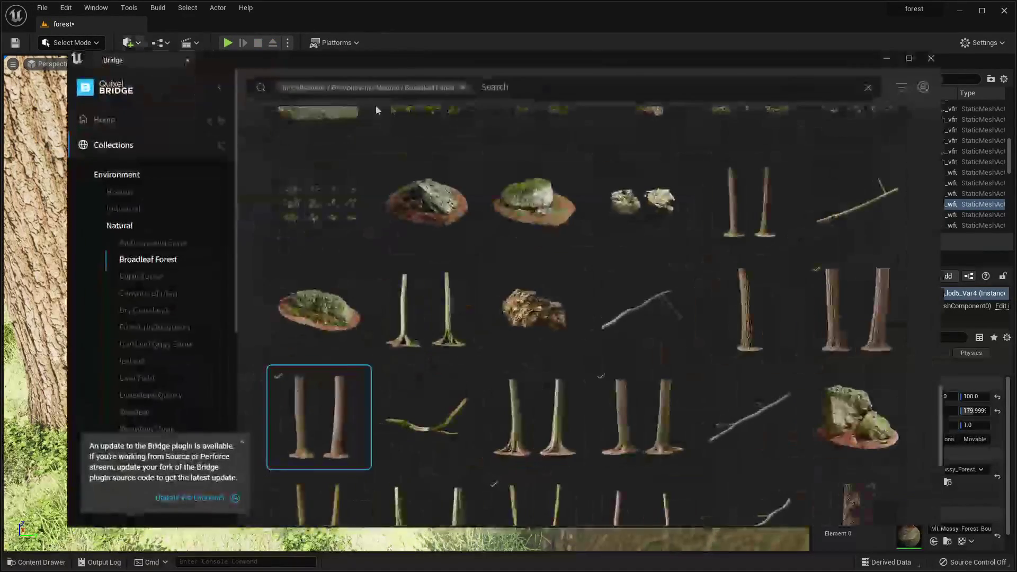
{"action": "scroll", "coordinate": [497, 229], "scroll_direction": "down", "scroll_amount": 5}
{"action": "scroll", "coordinate": [548, 217], "scroll_direction": "up", "scroll_amount": 5}
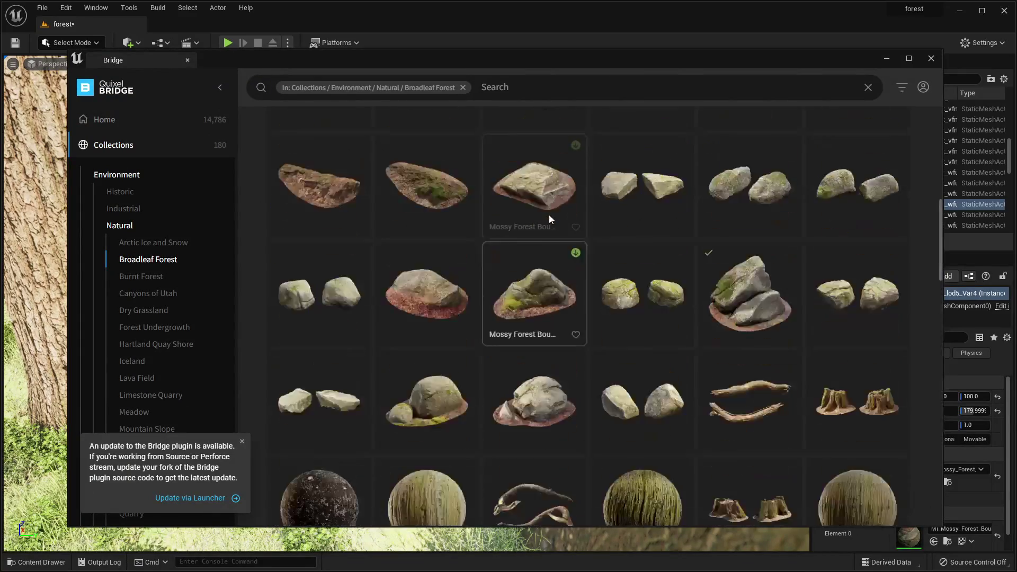
{"action": "scroll", "coordinate": [554, 210], "scroll_direction": "down", "scroll_amount": 4}
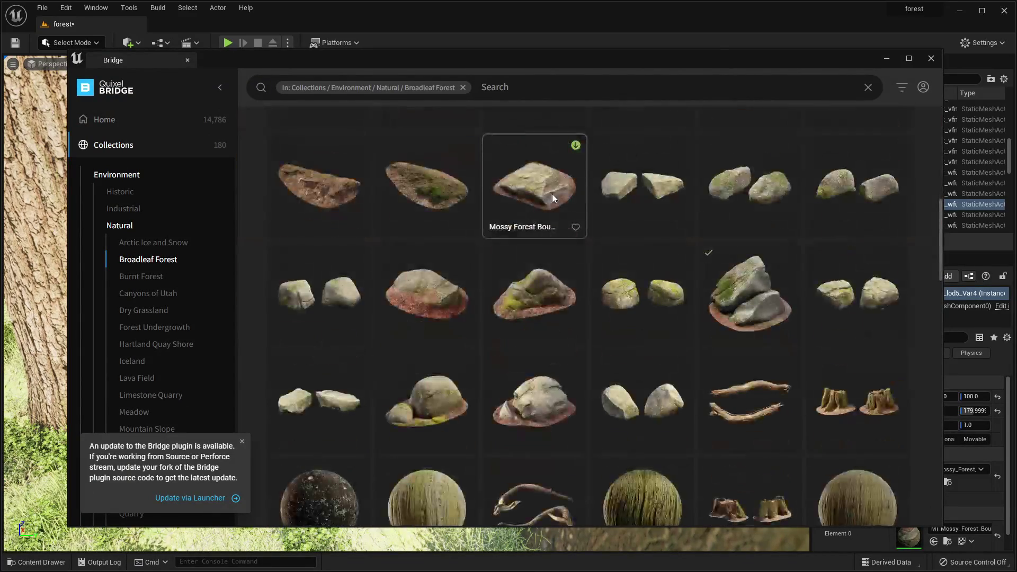
{"action": "scroll", "coordinate": [552, 196], "scroll_direction": "up", "scroll_amount": 4}
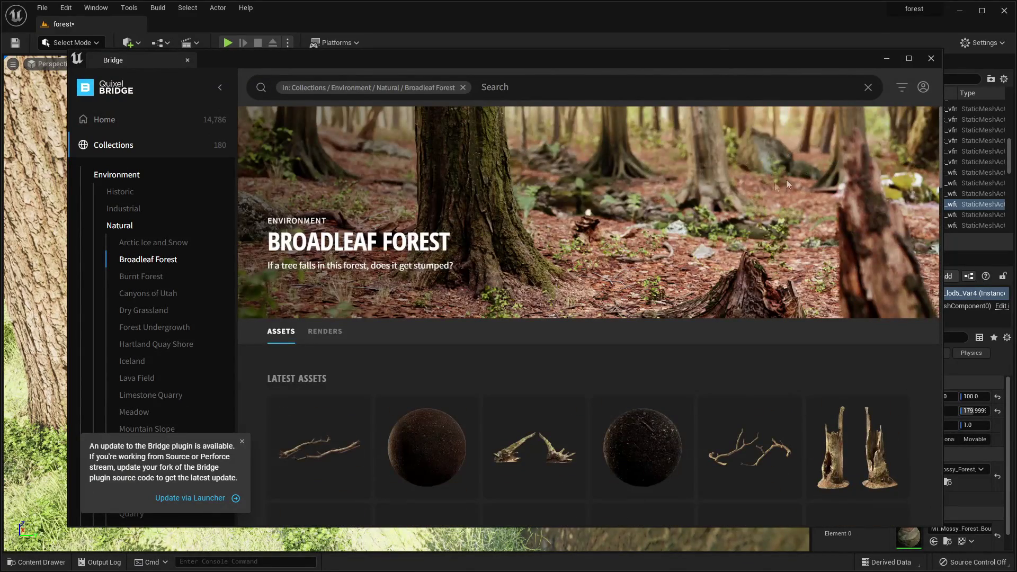
{"action": "scroll", "coordinate": [780, 194], "scroll_direction": "down", "scroll_amount": 10}
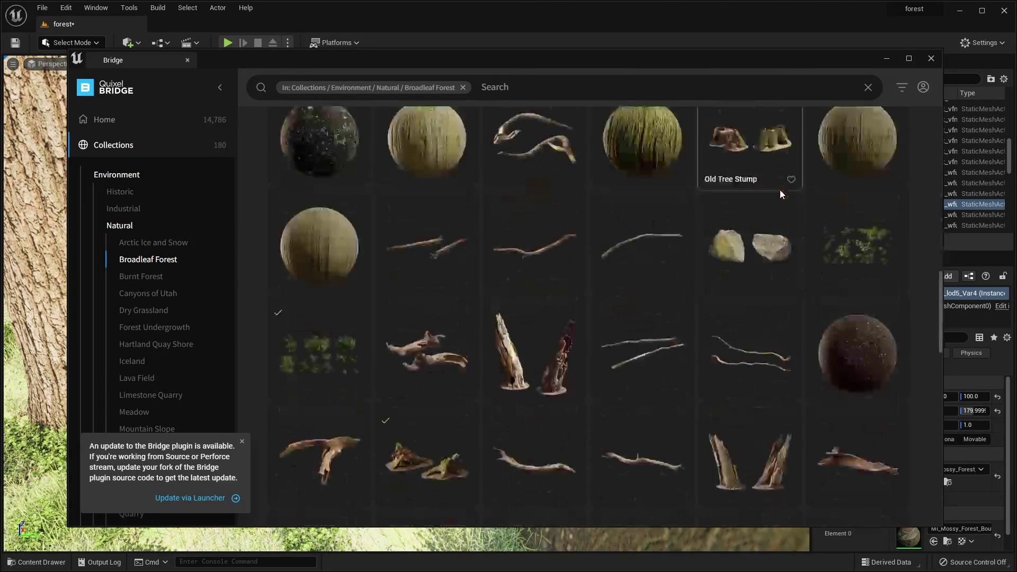
{"action": "scroll", "coordinate": [779, 190], "scroll_direction": "down", "scroll_amount": 3}
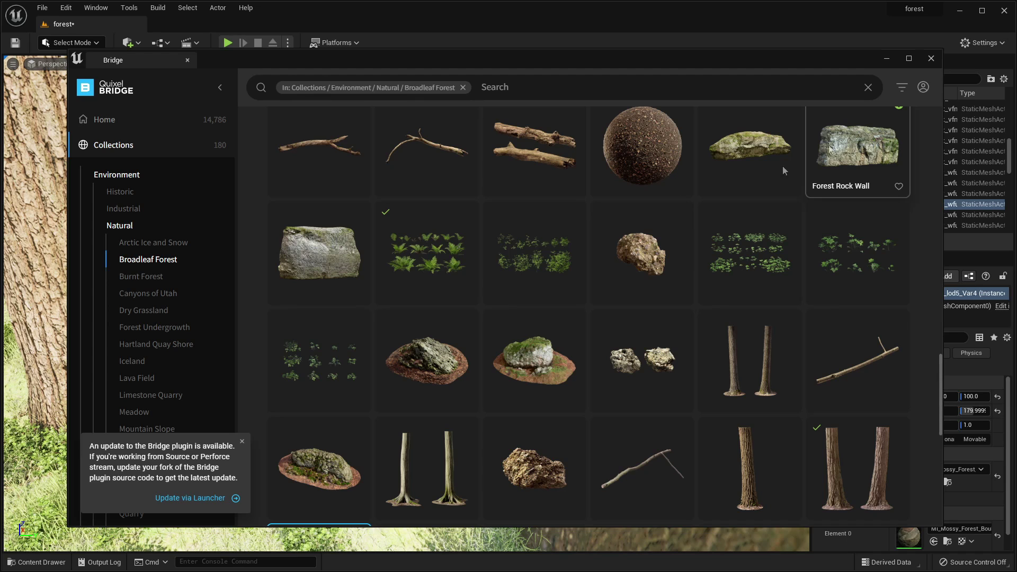
Step: Open the Forest Rock Wall asset and set its download quality to Low Quality
{"action": "left_click", "coordinate": [861, 154]}
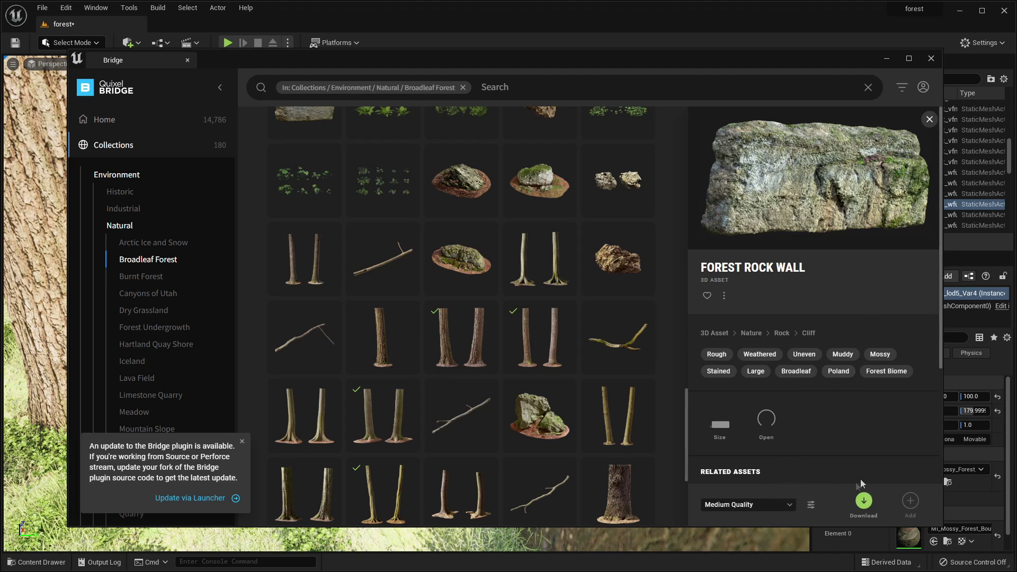
{"action": "left_click", "coordinate": [746, 505]}
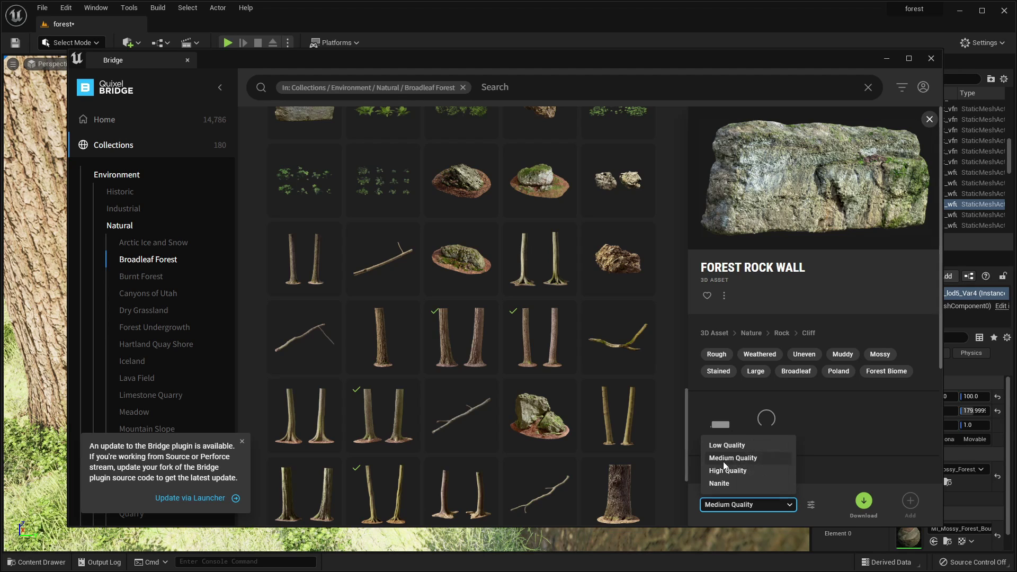
{"action": "left_click", "coordinate": [738, 446]}
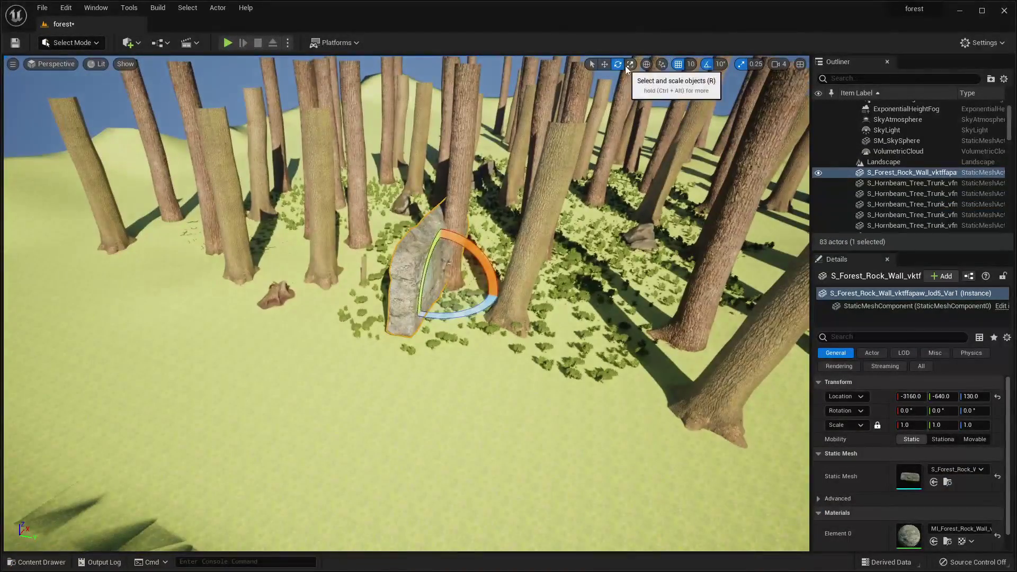
Step: Scale the placed Forest Rock Wall to 2.25 by 2.0 by 2.25
{"action": "left_click", "coordinate": [630, 64]}
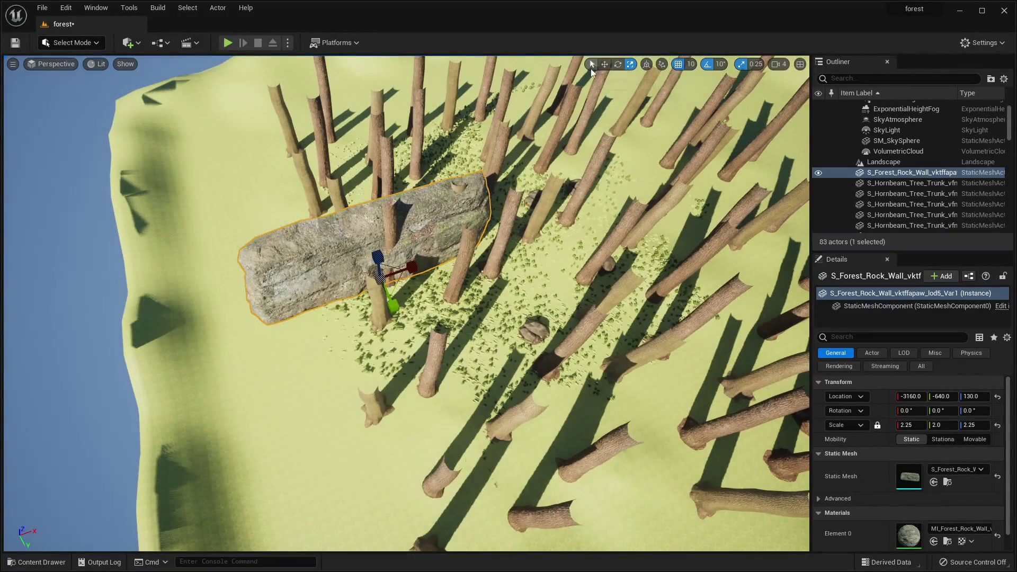
Step: Duplicate the Forest Rock Wall and arrange moved and rotated copies end to end along the landscape's edge
{"action": "left_click", "coordinate": [604, 64]}
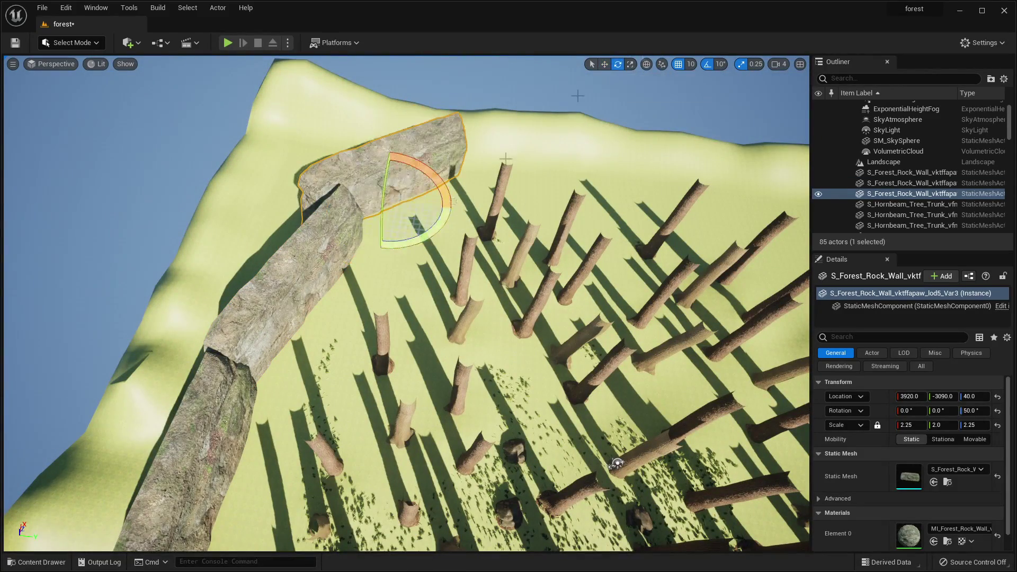
Step: Play-test the level by running the character between the trees and into the mossy boulder to check its collision, and end the session
{"action": "left_click", "coordinate": [228, 43]}
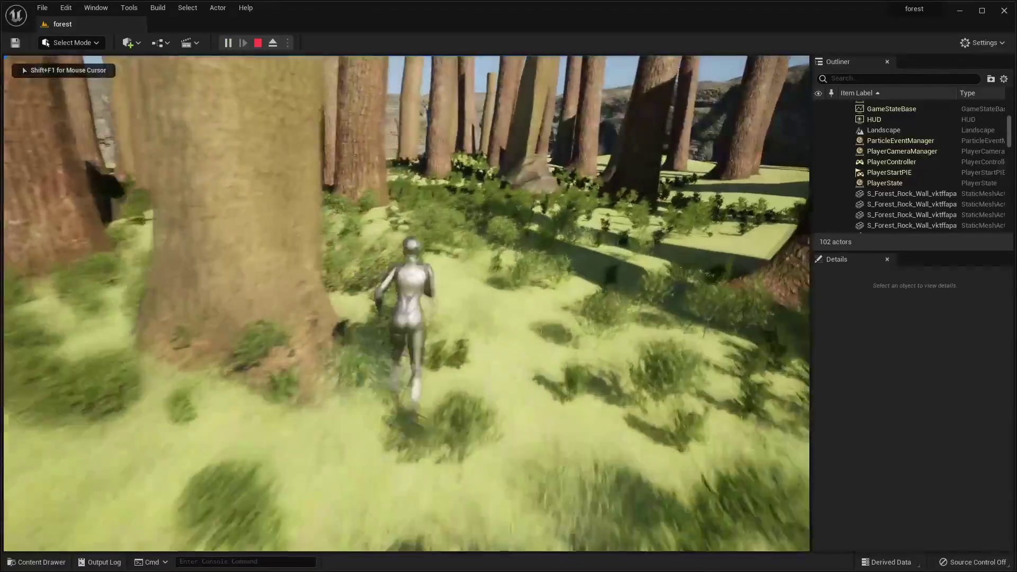
{"action": "key", "text": "d"}
{"action": "key", "text": "a"}
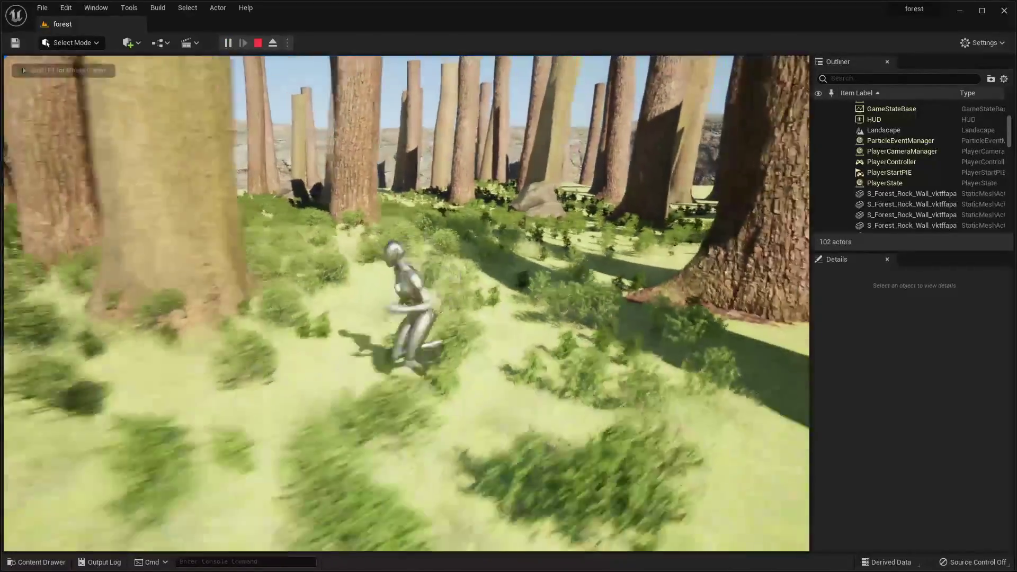
{"action": "key", "text": "d"}
{"action": "key", "text": "w"}
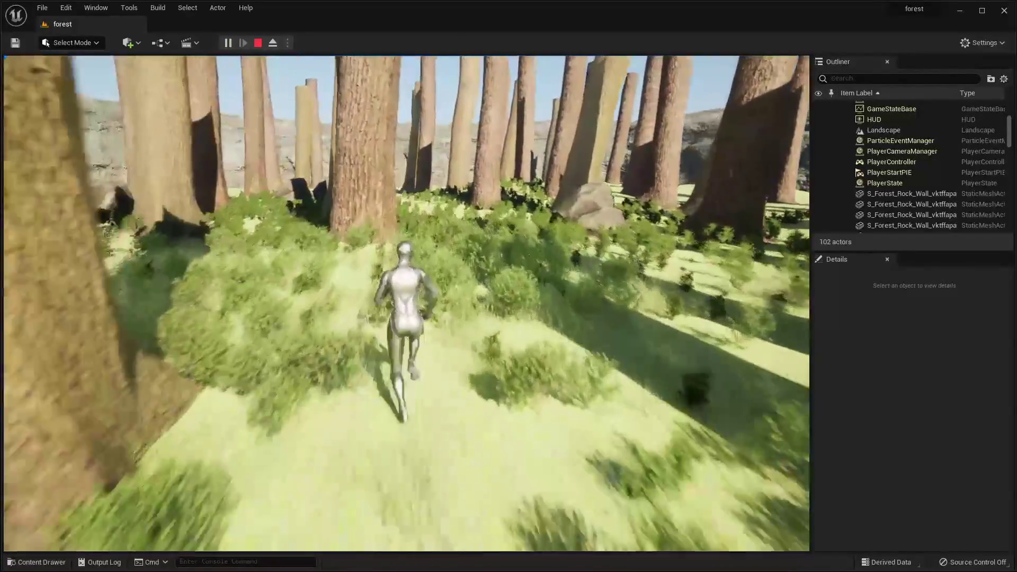
{"action": "key", "text": "w"}
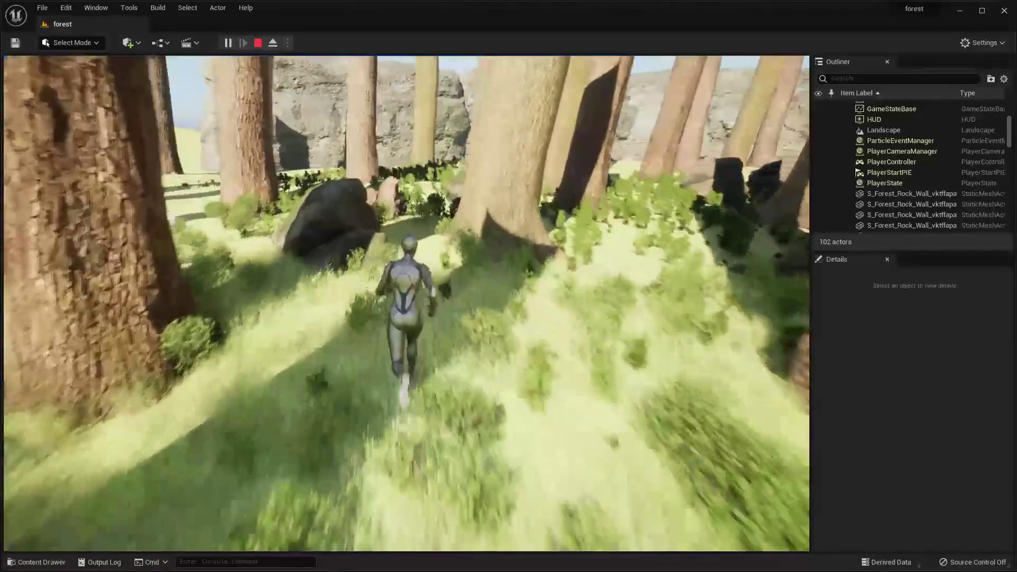
{"action": "key", "text": "w"}
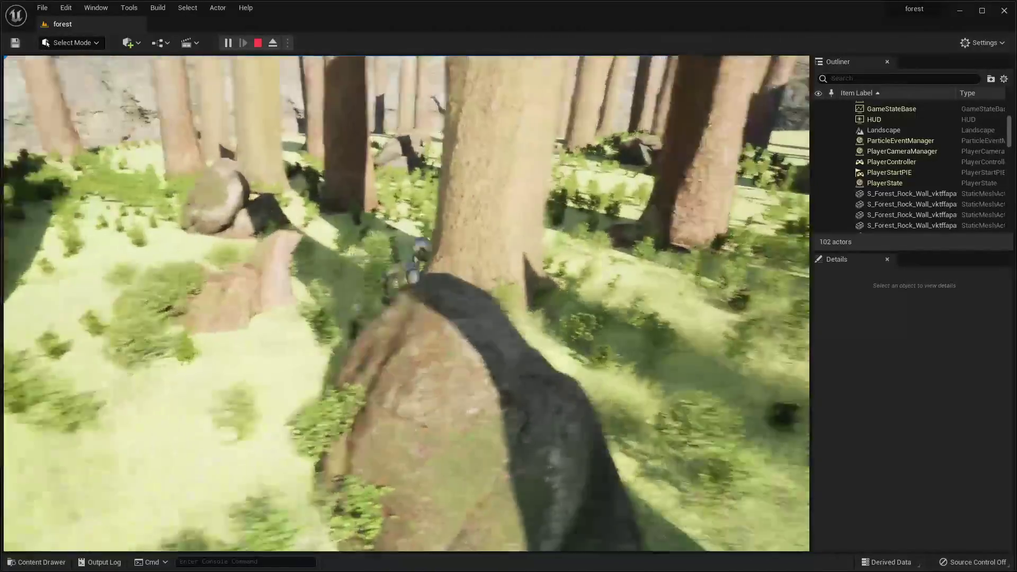
{"action": "key", "text": "w"}
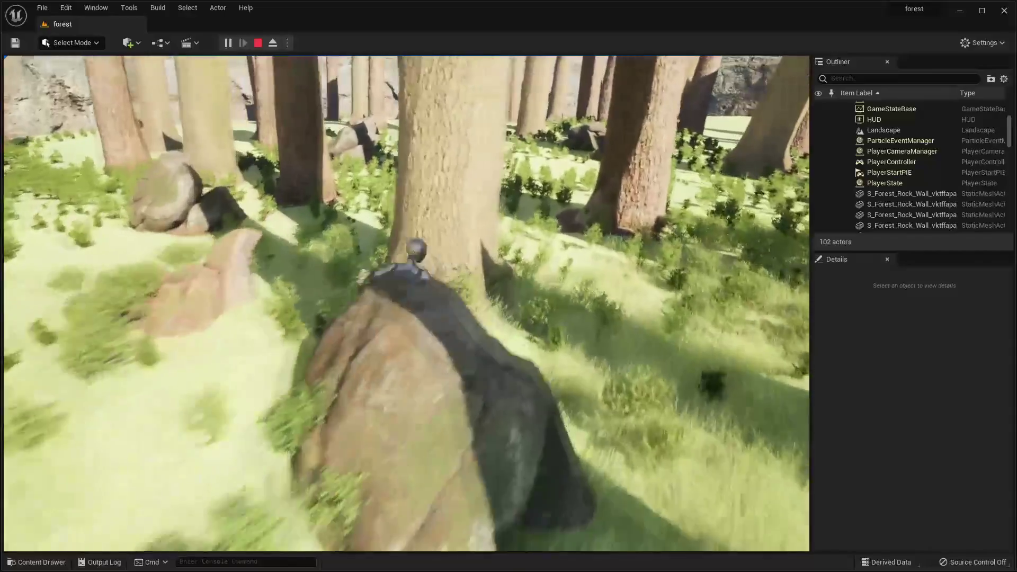
{"action": "key", "text": "w"}
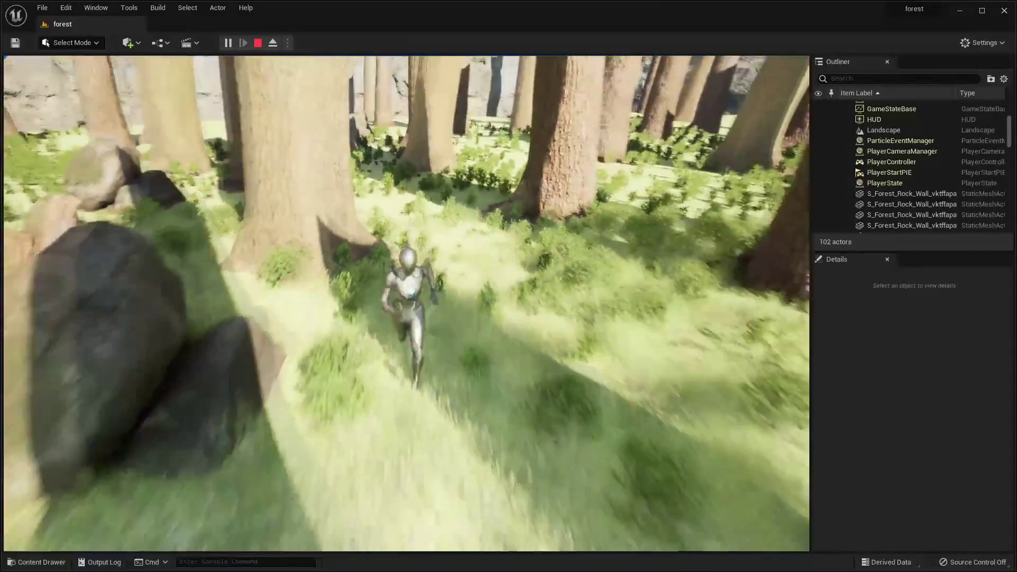
{"action": "key", "text": "Escape"}
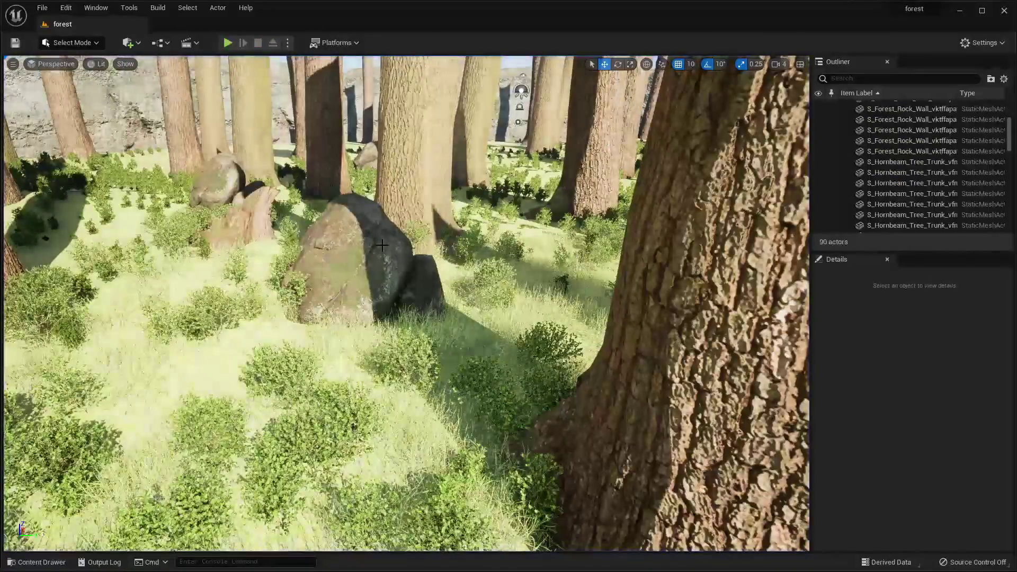
Step: Open the static mesh of the mossy forest boulder near the large tree trunk for editing
{"action": "left_click", "coordinate": [337, 227]}
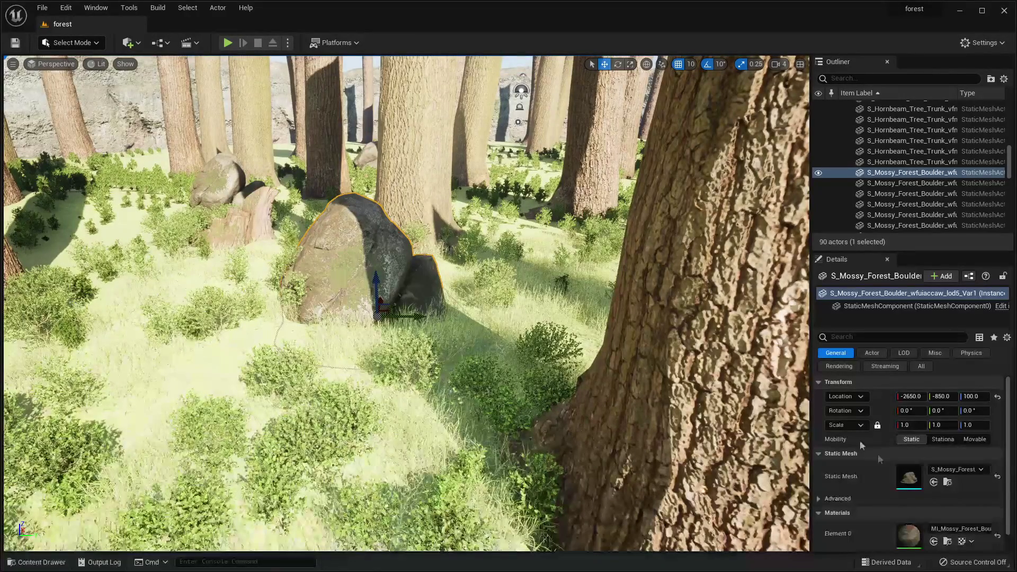
{"action": "left_click", "coordinate": [948, 482]}
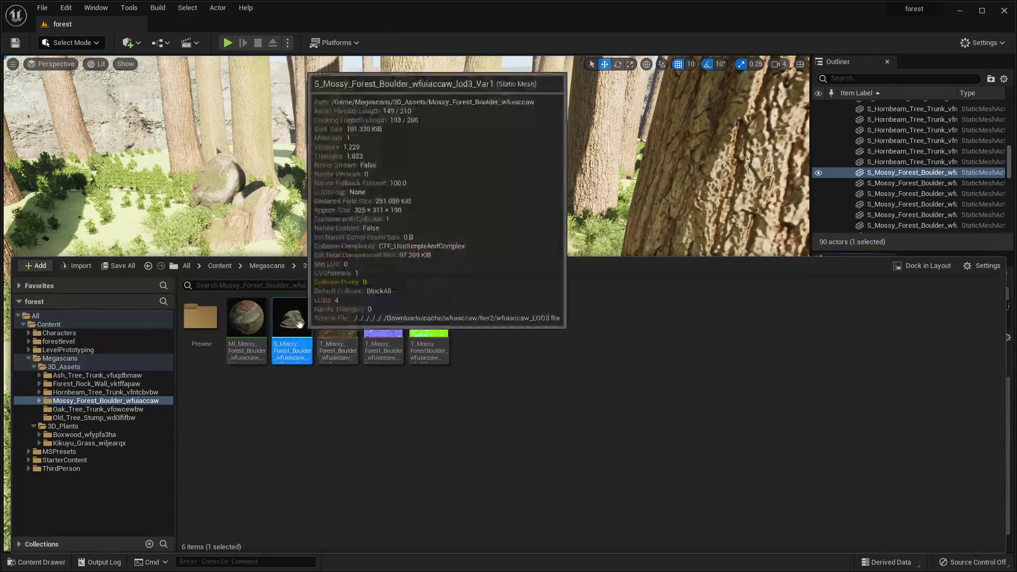
{"action": "double_click", "coordinate": [300, 323]}
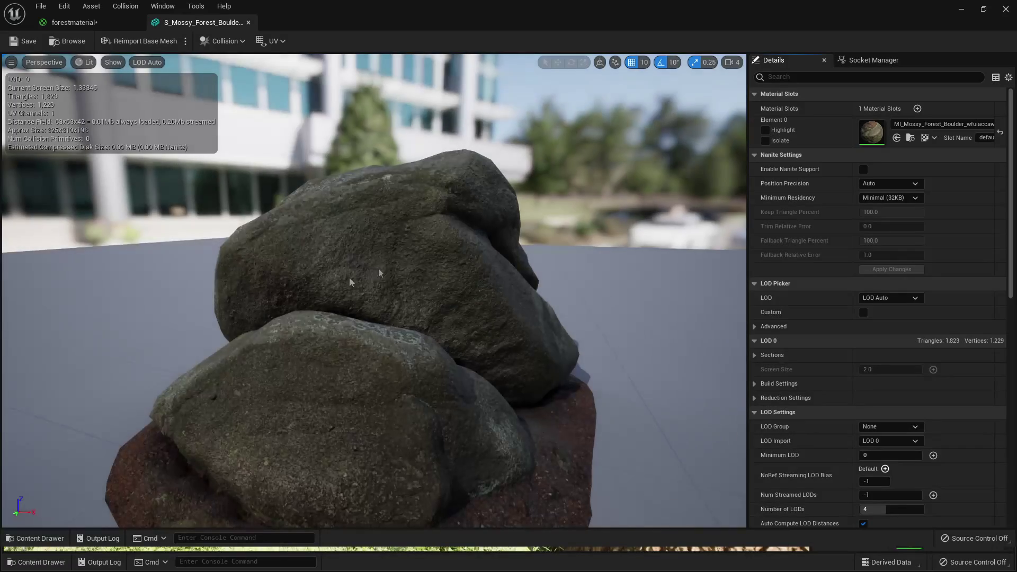
Step: Try a sphere simplified collision on the boulder mesh and delete it
{"action": "left_click", "coordinate": [233, 42]}
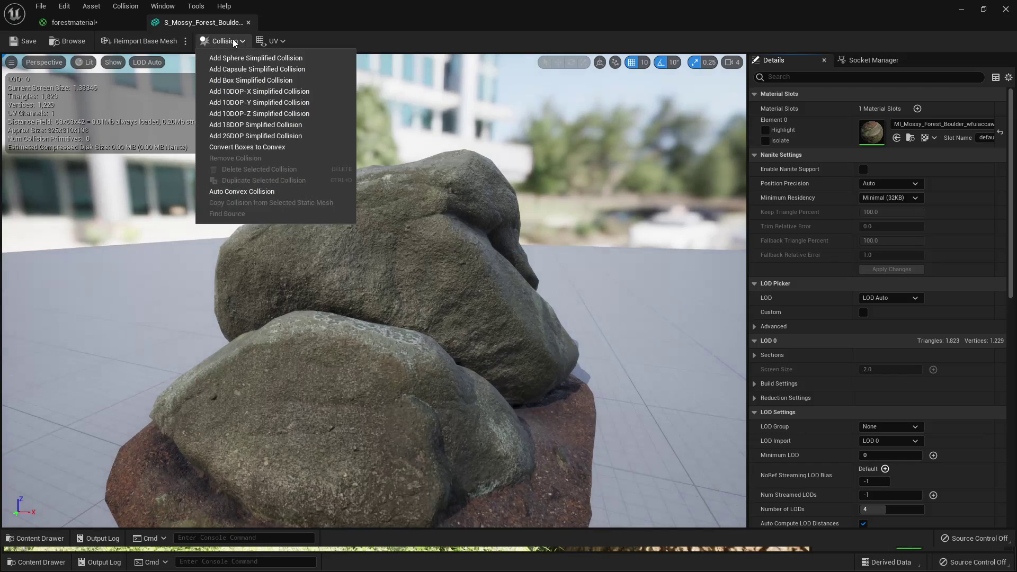
{"action": "left_click", "coordinate": [272, 61]}
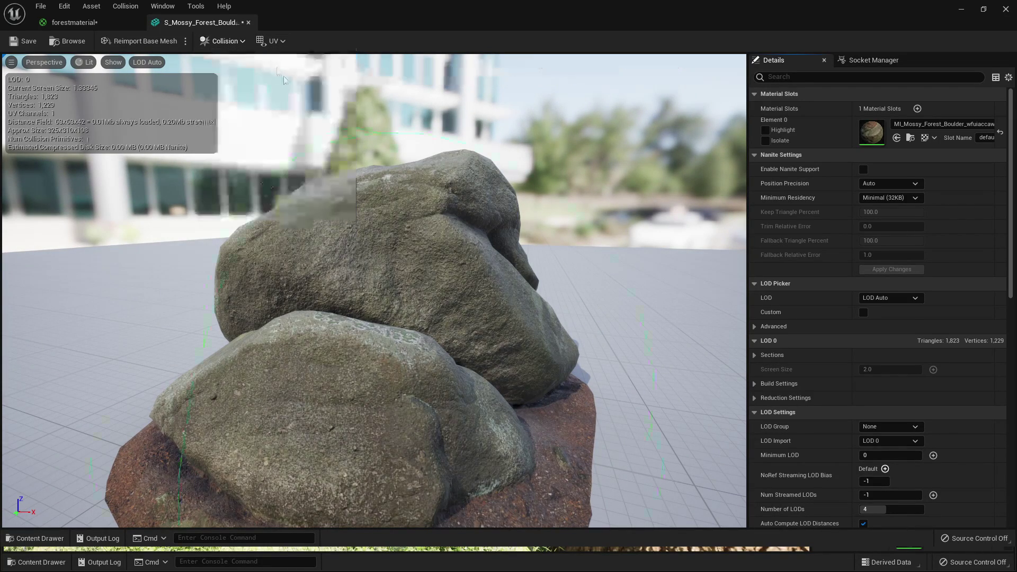
{"action": "scroll", "coordinate": [450, 273], "scroll_direction": "down", "scroll_amount": 5}
{"action": "scroll", "coordinate": [440, 328], "scroll_direction": "up", "scroll_amount": 2}
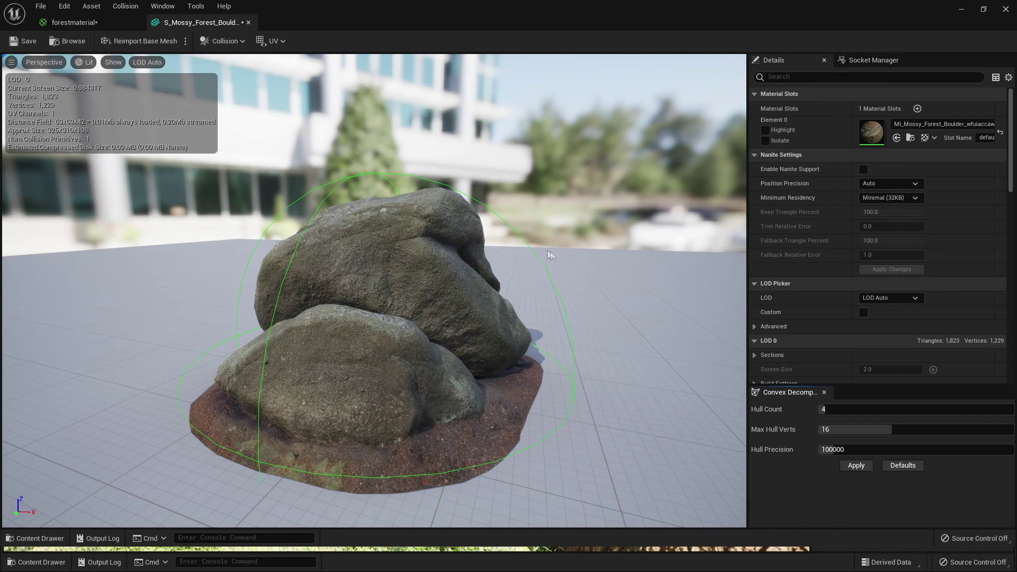
{"action": "left_click", "coordinate": [492, 209]}
{"action": "key", "text": "Delete"}
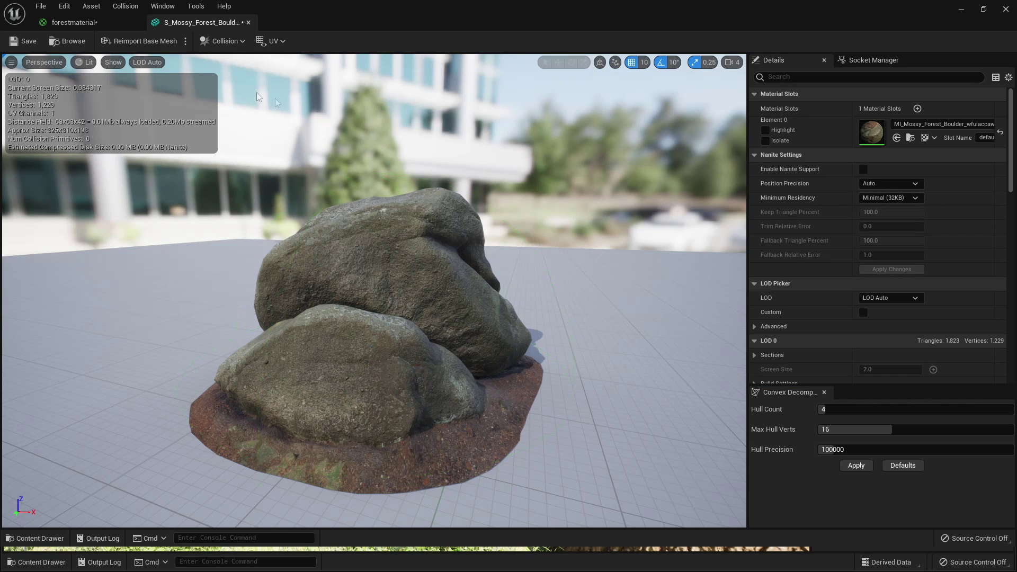
Step: Add a 26DOP simplified collision to the boulder mesh and return to the forest level
{"action": "left_click", "coordinate": [227, 43]}
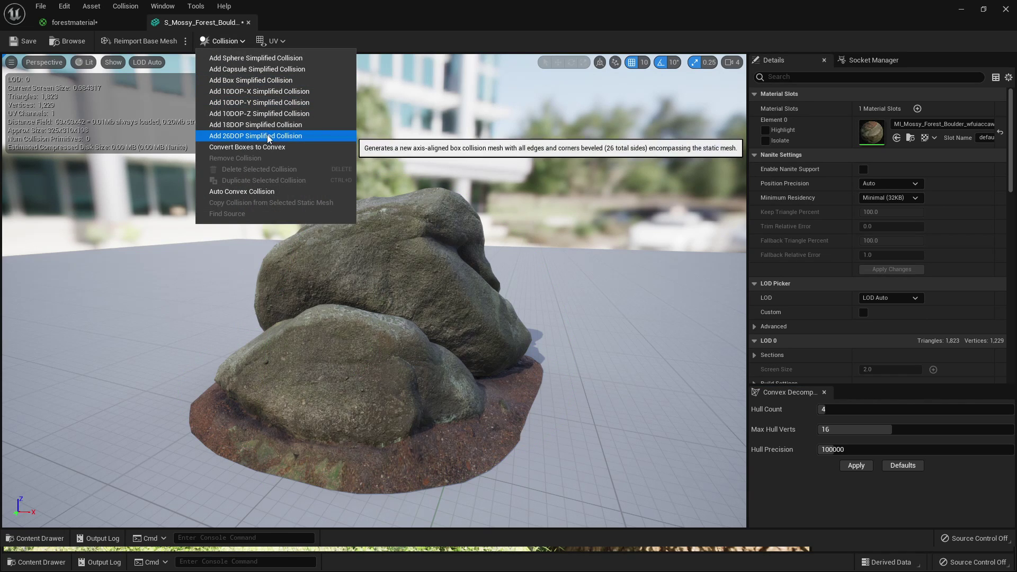
{"action": "left_click", "coordinate": [282, 137]}
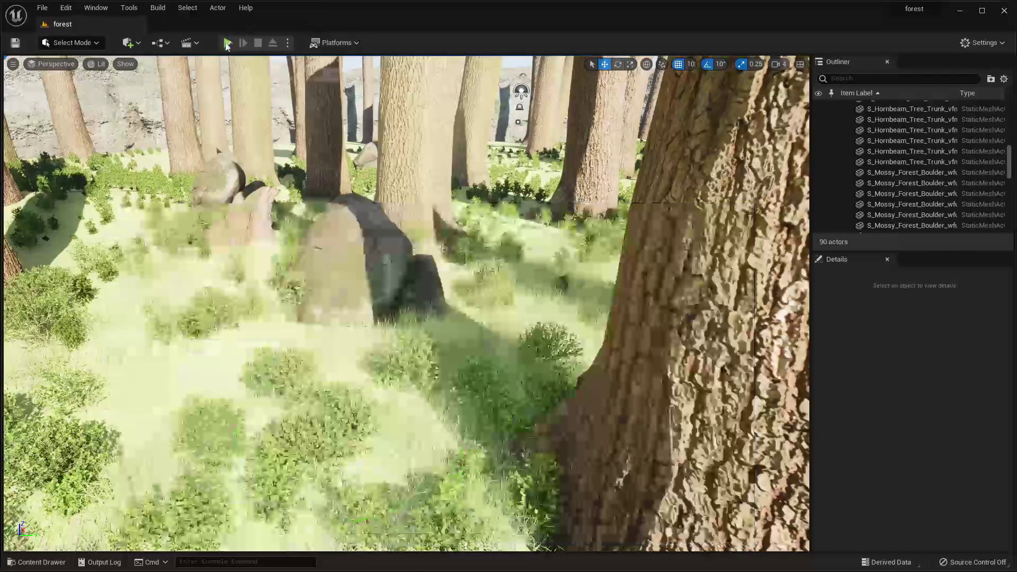
Step: Play-test the level by running the character against and around the mossy boulder and among the nearby trees to check collision
{"action": "left_click", "coordinate": [227, 44]}
{"action": "key", "text": "w"}
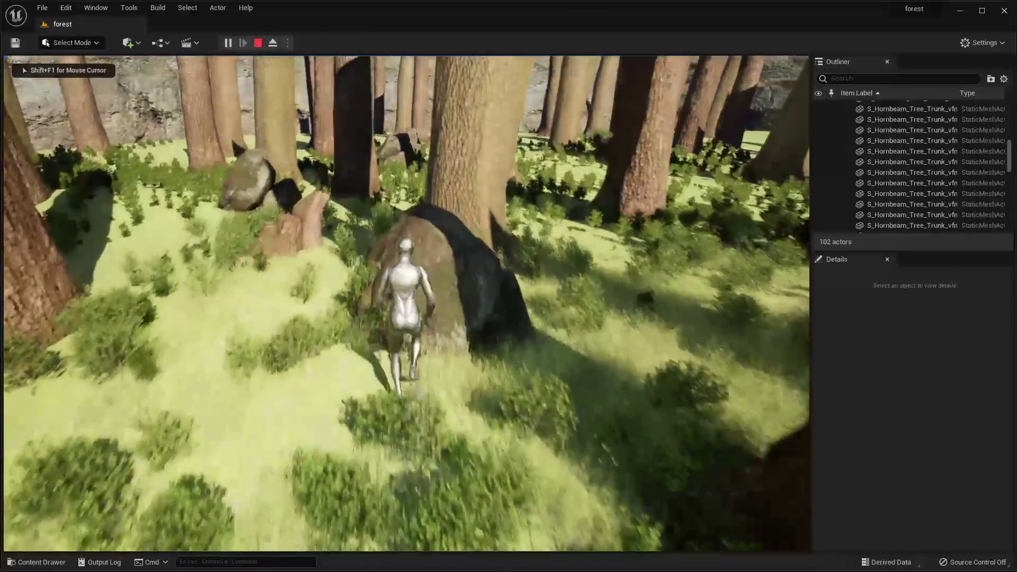
{"action": "key", "text": "d"}
{"action": "key", "text": "a"}
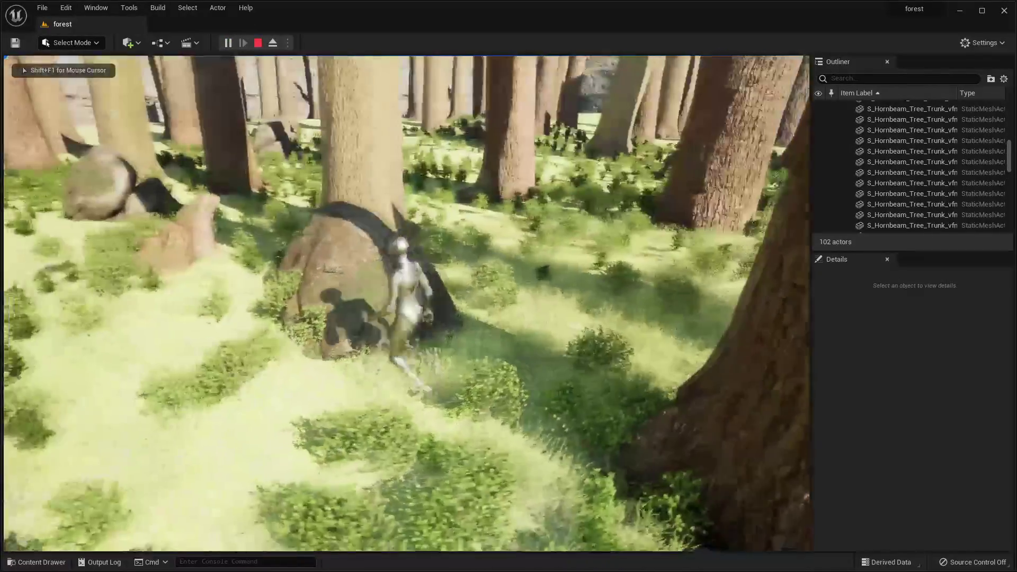
{"action": "key", "text": "d"}
{"action": "key", "text": "w"}
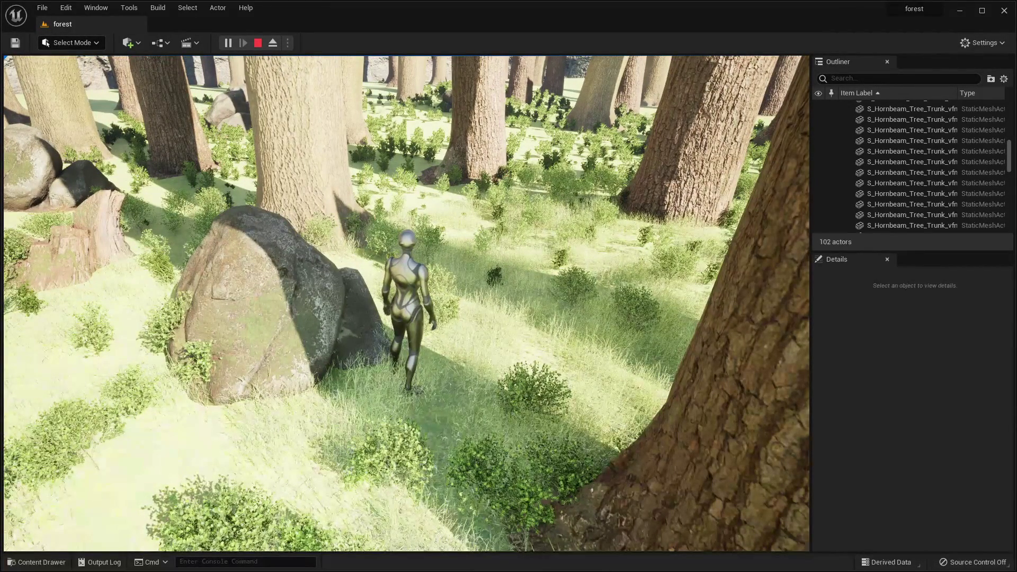
{"action": "key", "text": "d"}
{"action": "key", "text": "w"}
{"action": "key", "text": "s"}
{"action": "key", "text": "a"}
{"action": "key", "text": "d"}
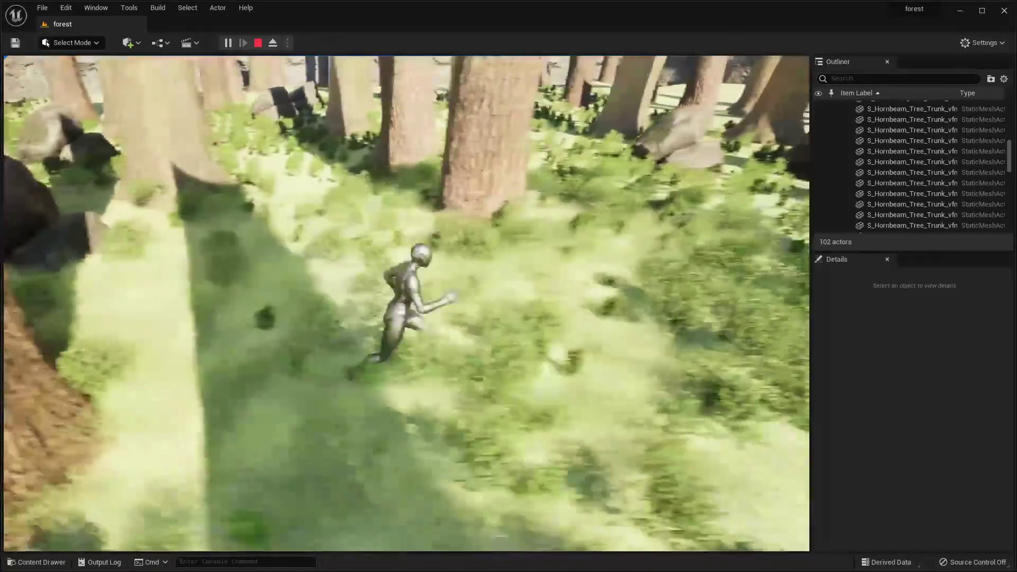
{"action": "key", "text": "a"}
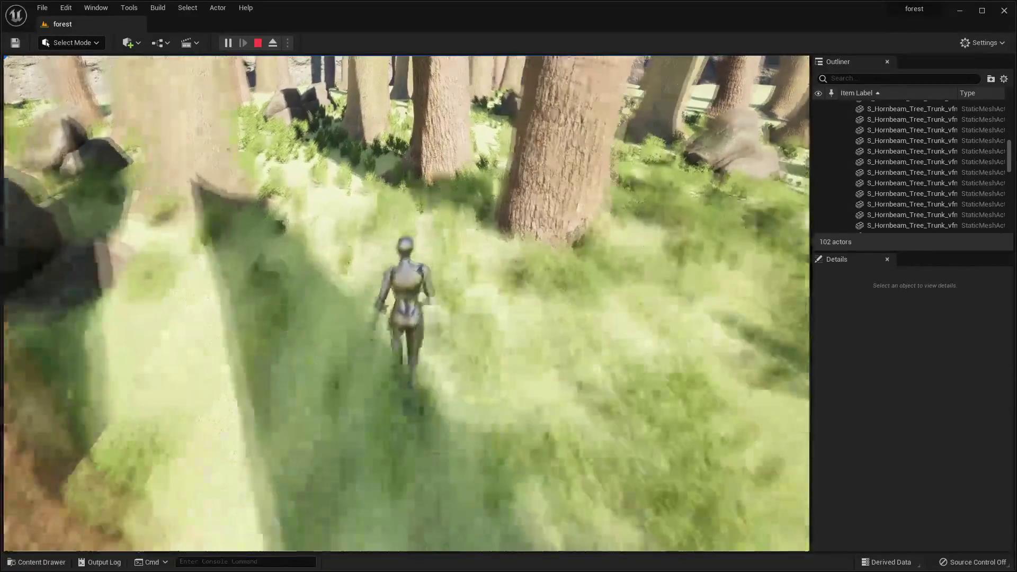
{"action": "key", "text": "s"}
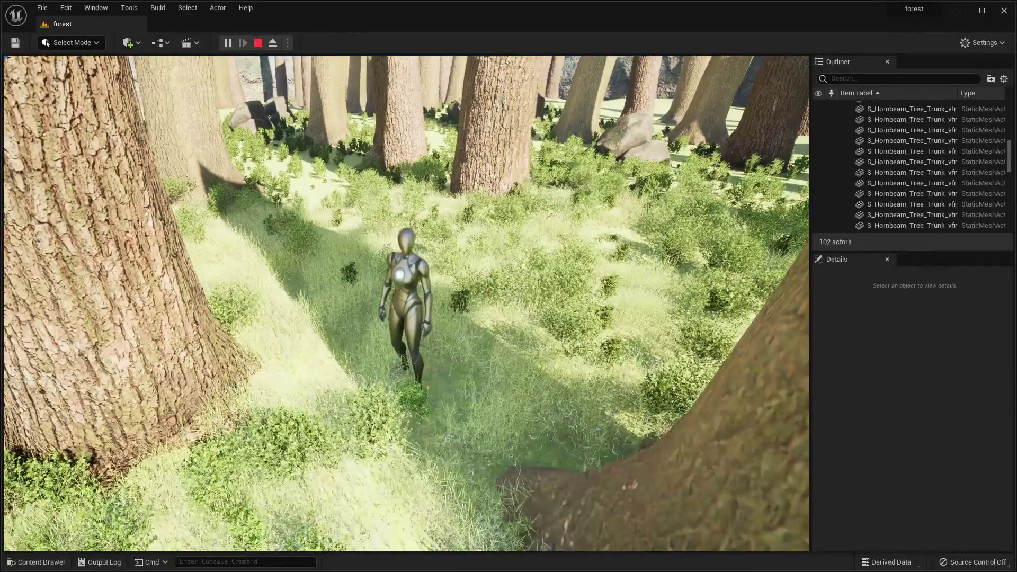